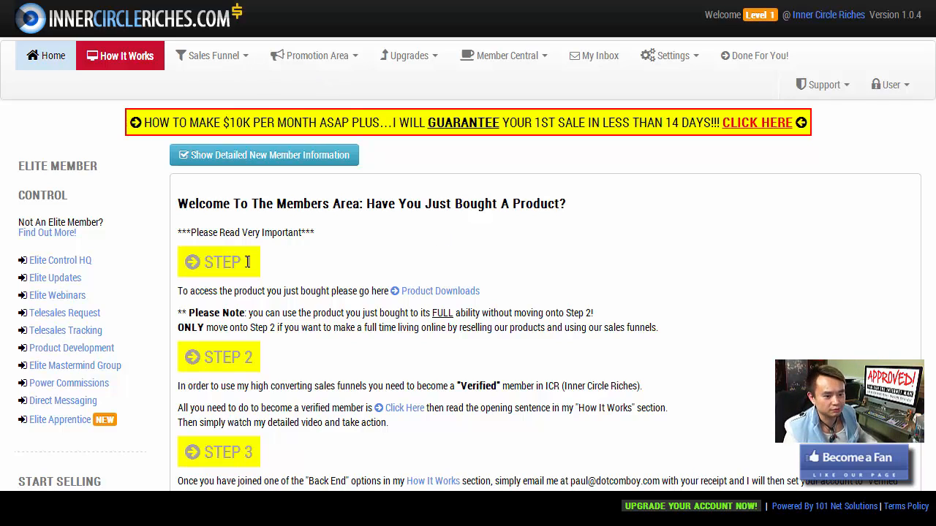
left_click(503, 63)
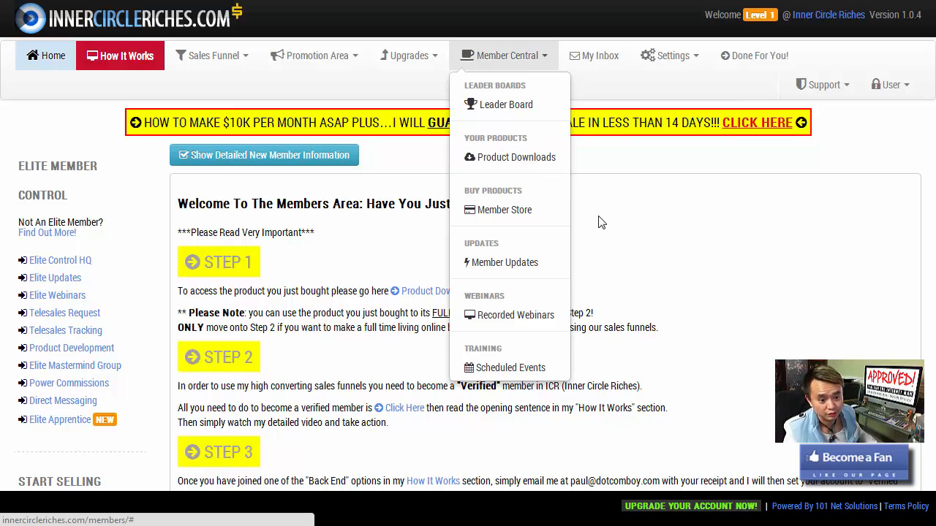
left_click(643, 213)
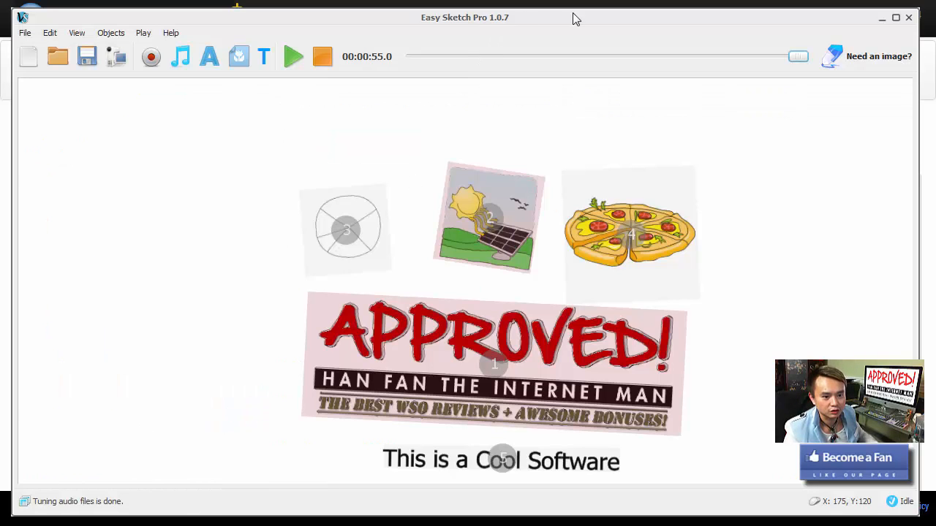
mouse_move(582, 15)
left_mouse_down()
mouse_move(581, 8)
mouse_move(582, 20)
left_mouse_up()
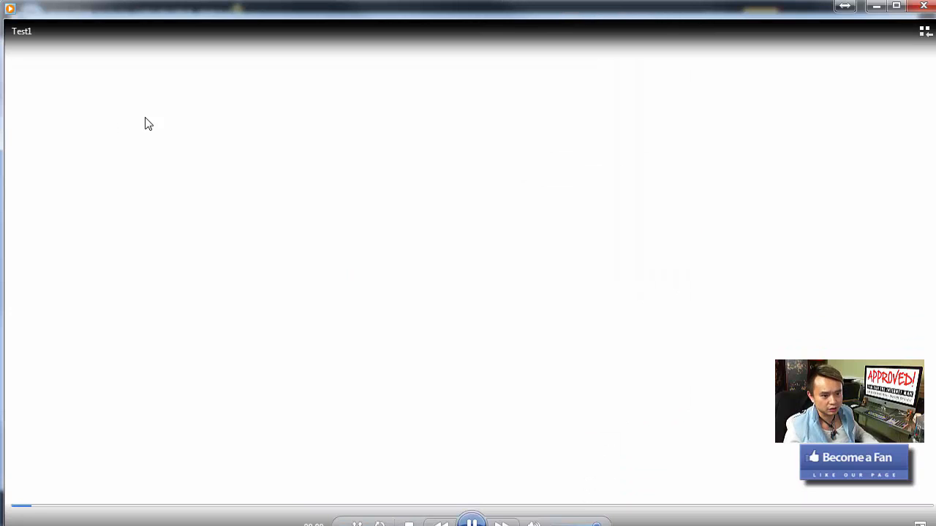
Skim through the Test1 sample video, skipping ahead in stages from the beginning to the end
left_click_drag(260, 7, 258, 0)
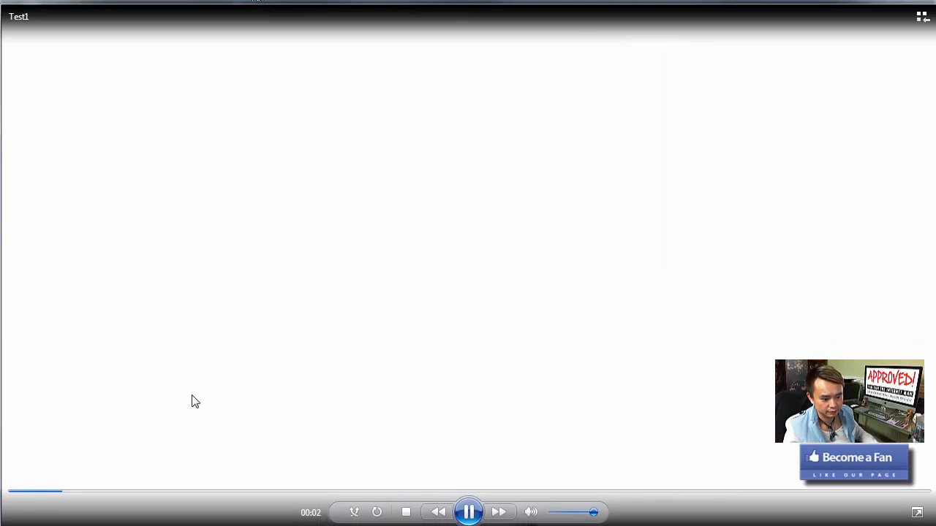
left_click(168, 492)
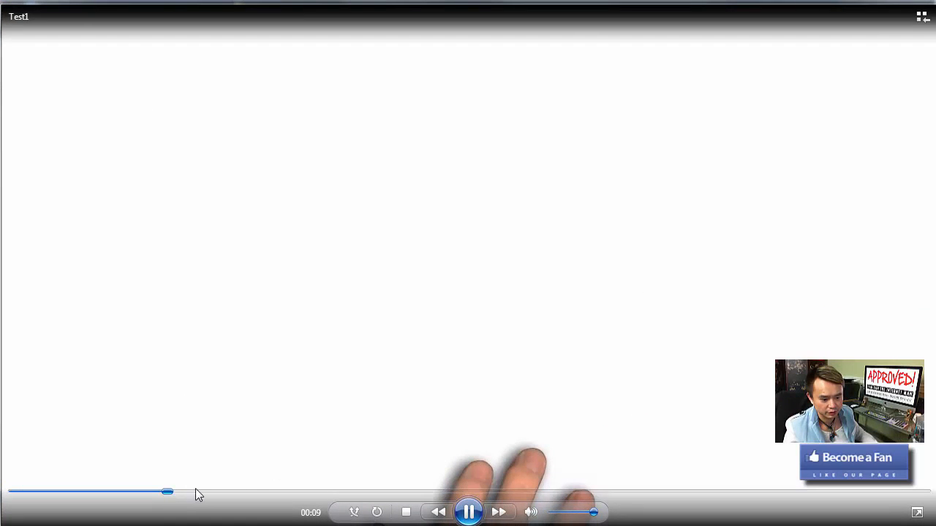
left_click(344, 492)
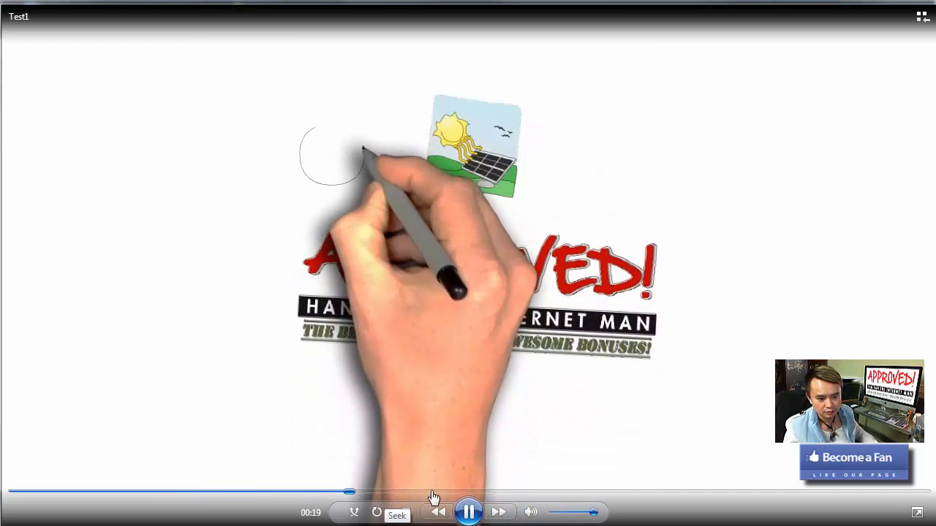
left_click(469, 493)
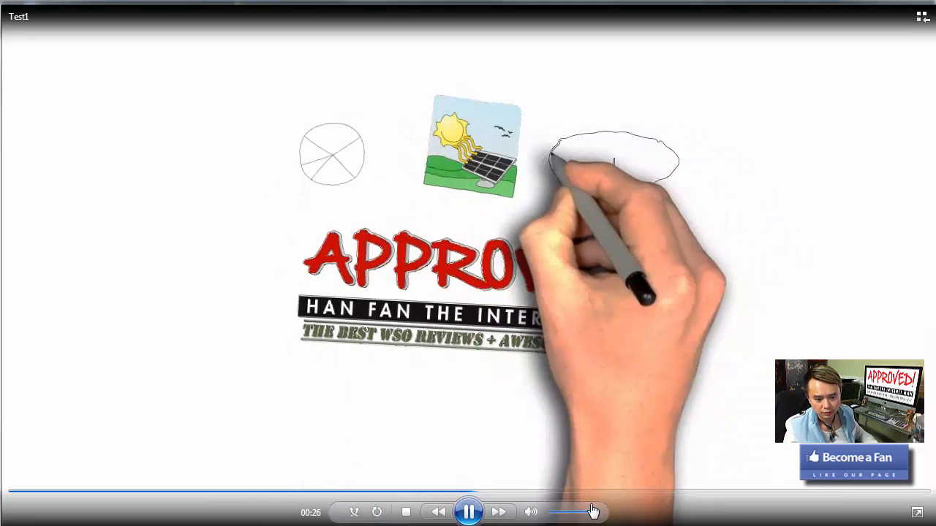
left_click(645, 493)
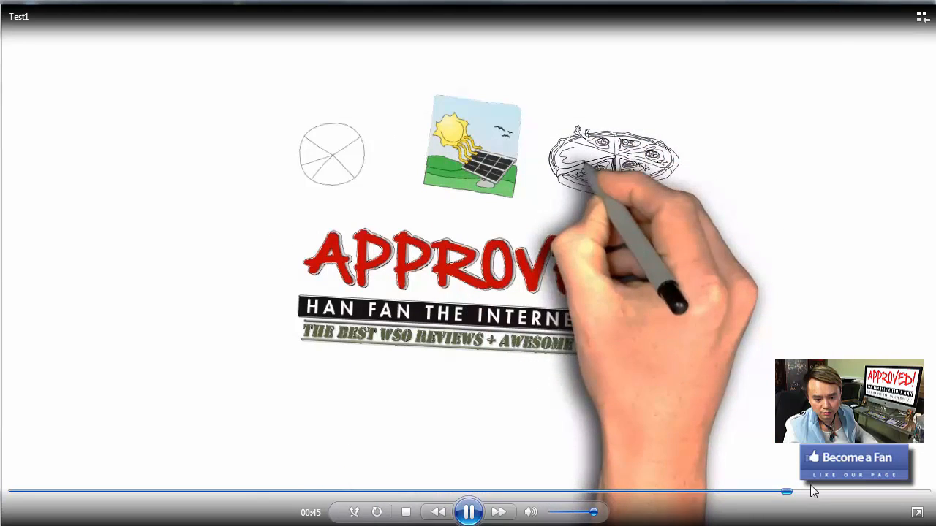
left_click(808, 493)
left_click(882, 493)
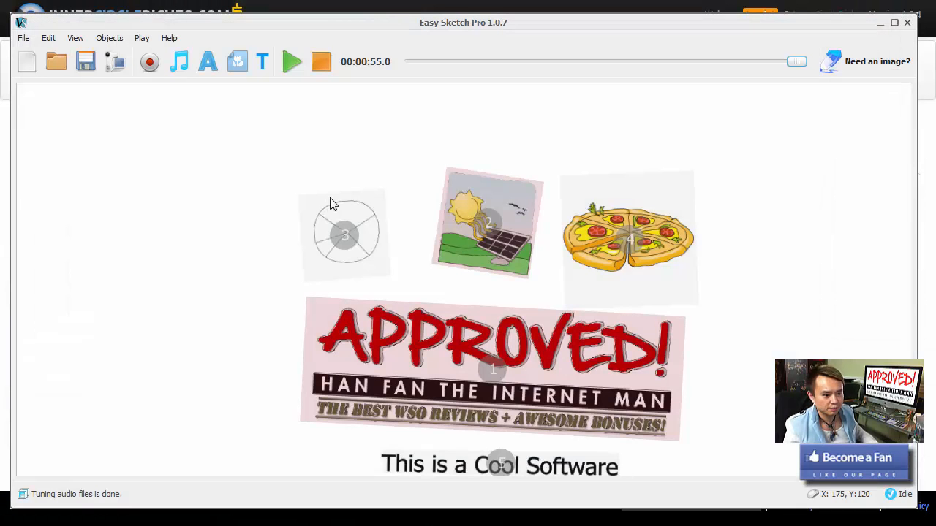
Switch to Easy Sketch Pro and start a new project with a blank canvas
left_click(23, 38)
left_click(41, 56)
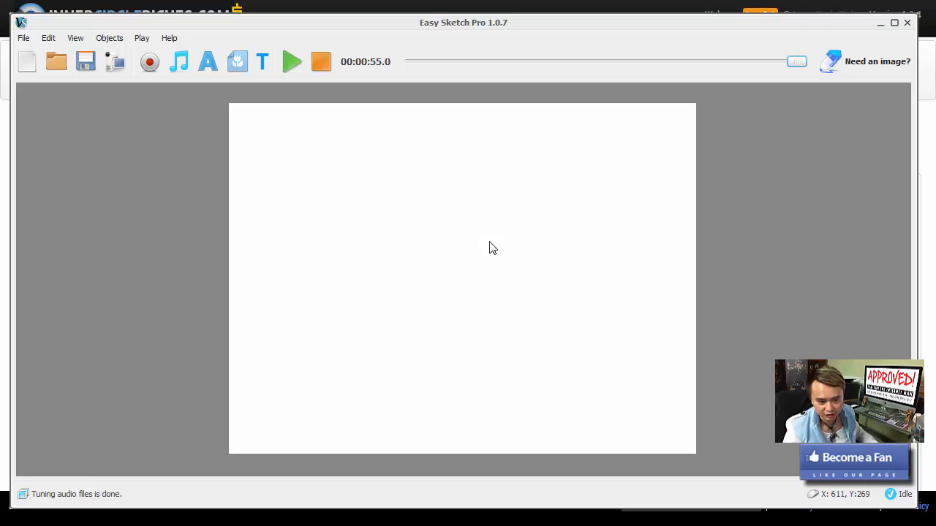
right_click(400, 219)
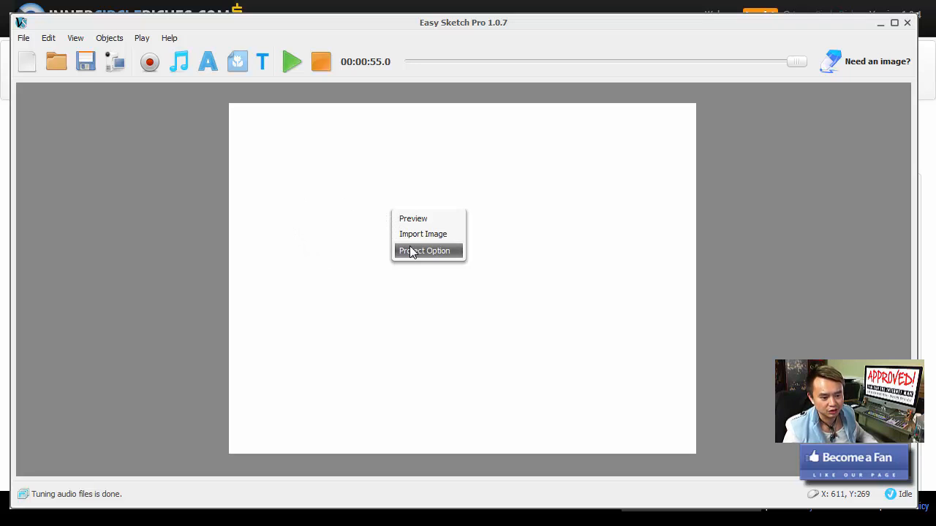
right_click(326, 186)
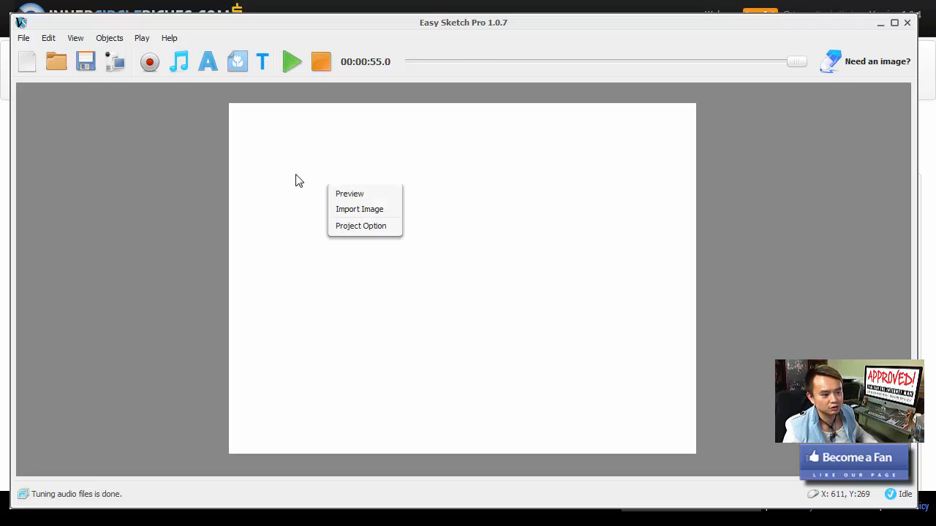
left_click(135, 190)
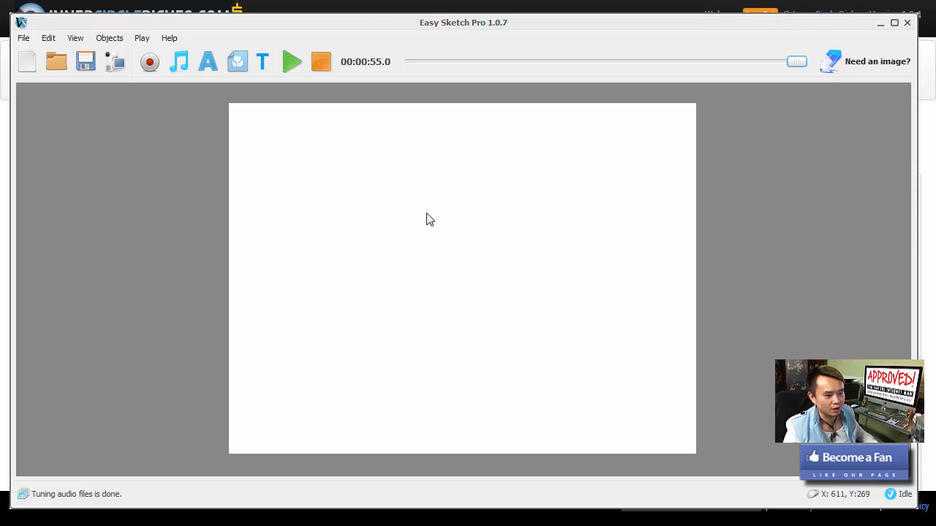
Open the project's canvas options and set the default canvas size to 1280x720 Pixel (720p)
right_click(337, 222)
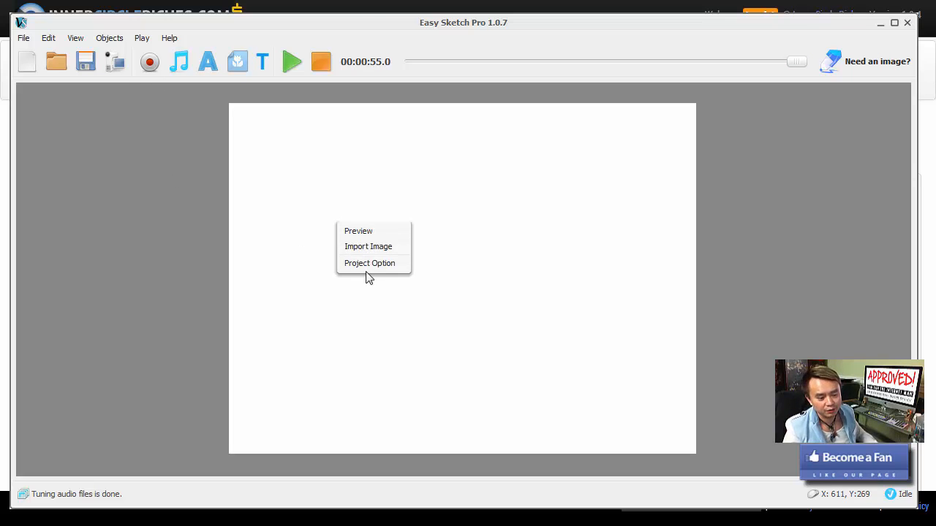
left_click(366, 265)
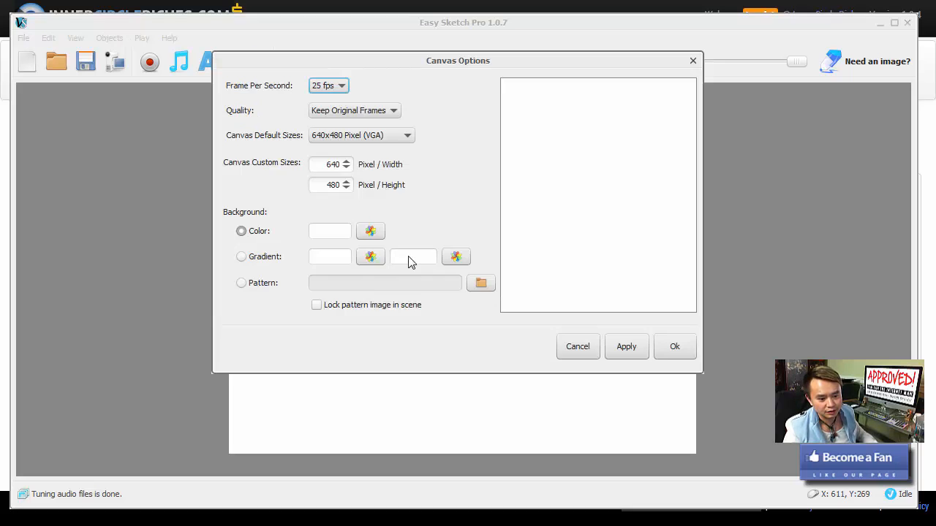
left_click_drag(360, 61, 373, 102)
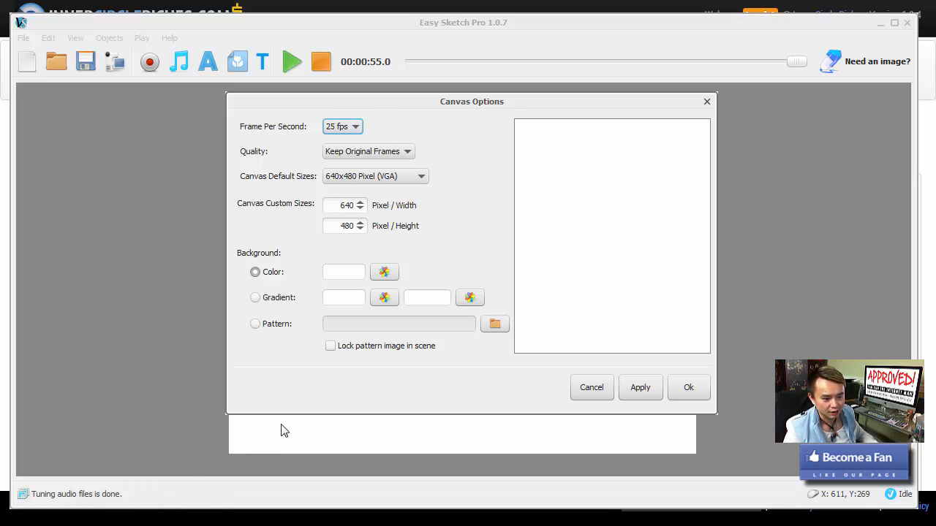
left_click(354, 179)
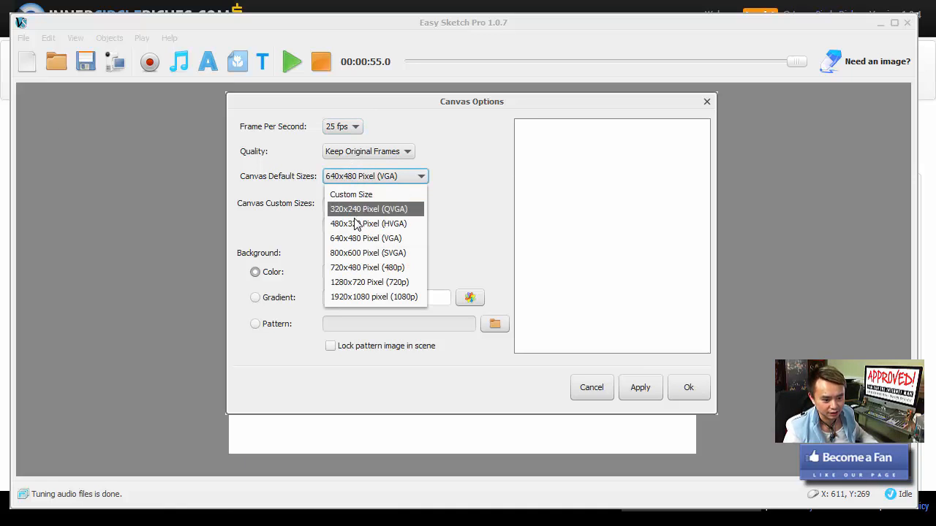
left_click(364, 283)
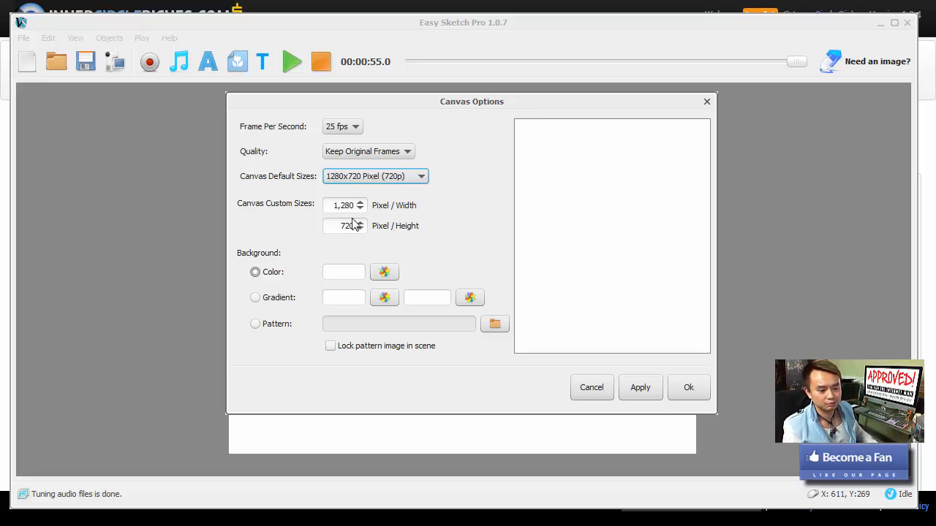
left_click(369, 178)
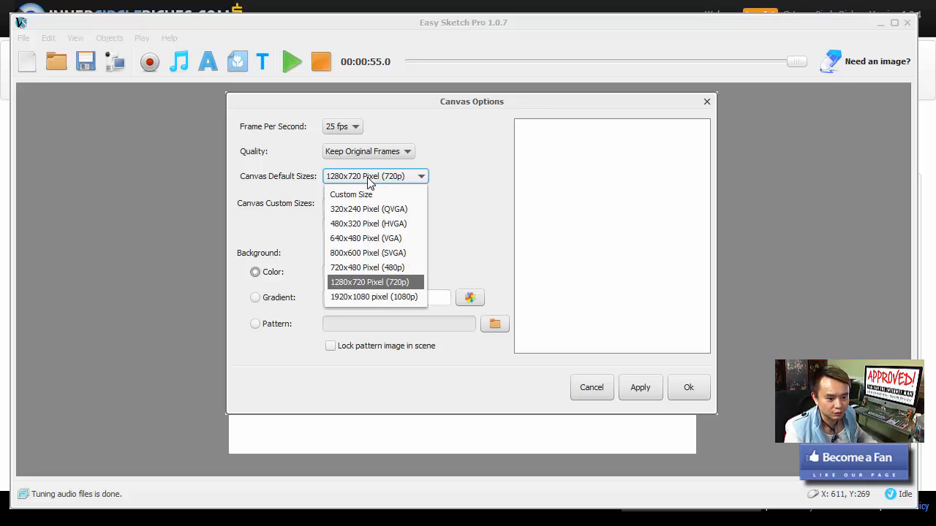
left_click(369, 285)
left_click(403, 178)
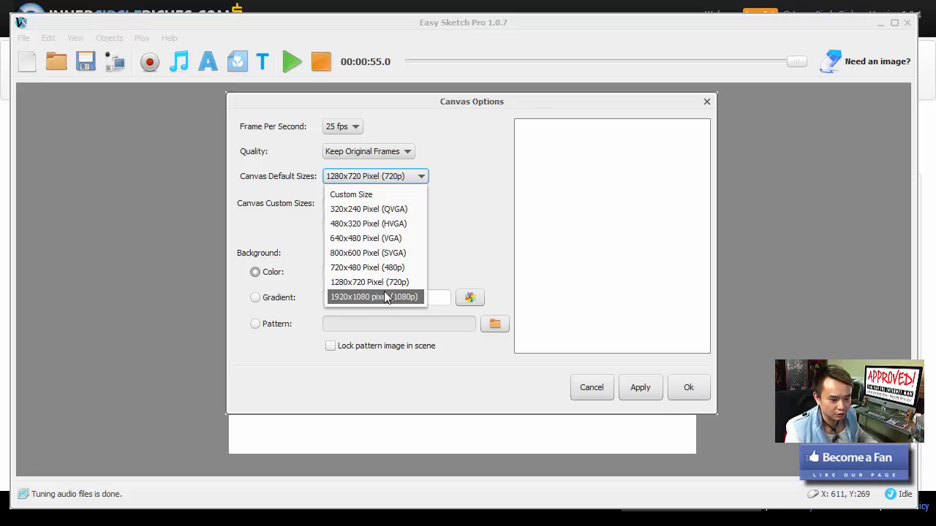
left_click(384, 284)
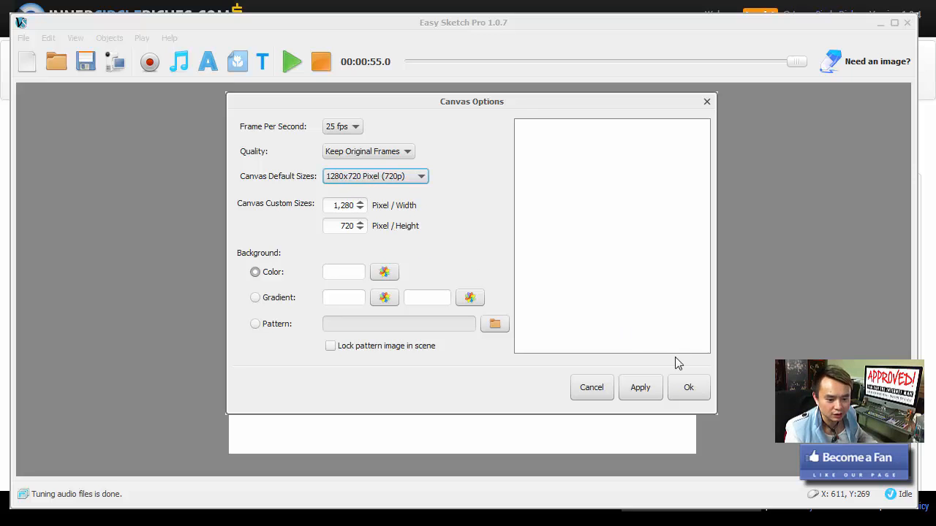
Set the canvas background to a solid light cyan color from the swatches
left_click(383, 273)
left_click(319, 159)
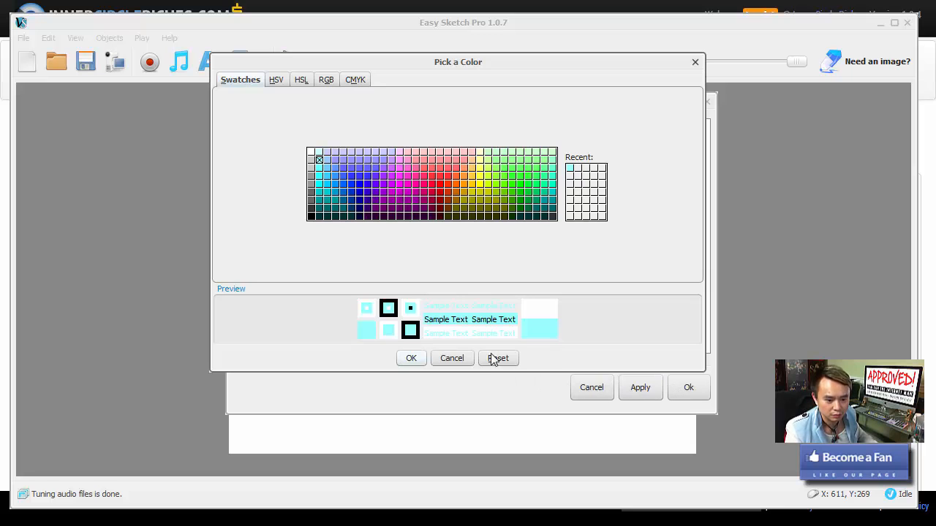
left_click(414, 358)
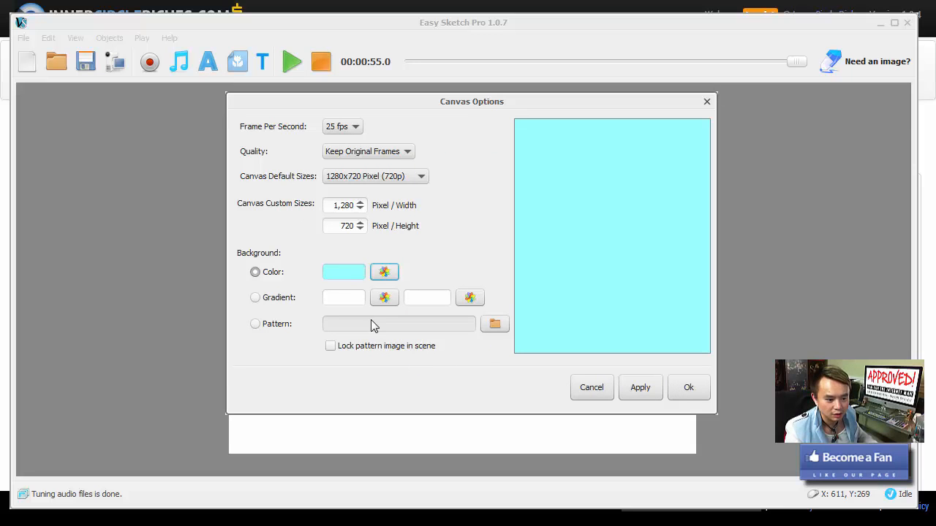
Change the canvas background to a gradient and choose a very pale cyan swatch as its first color
left_click(285, 299)
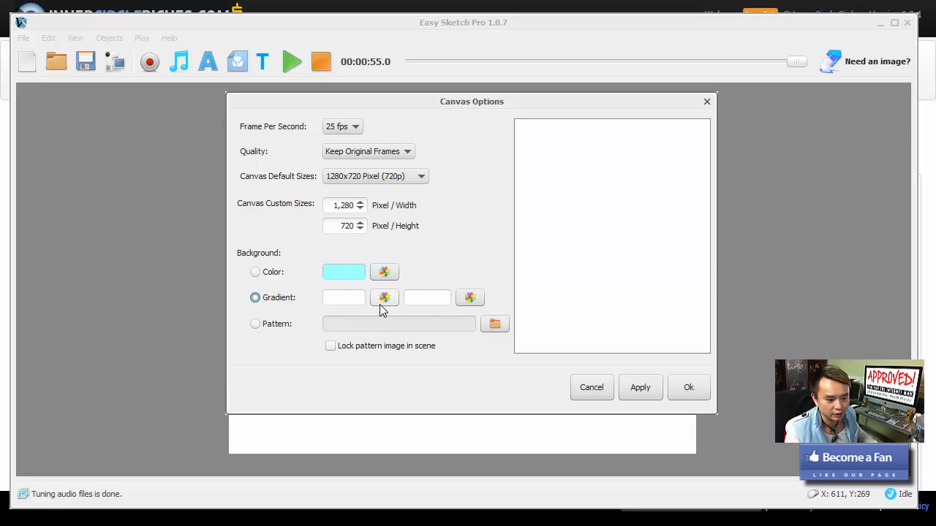
left_click(385, 299)
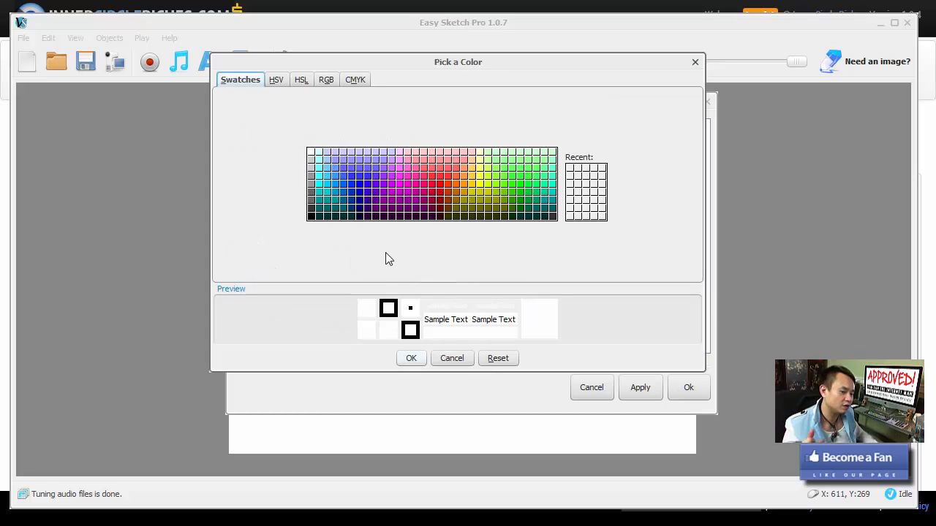
left_click(319, 153)
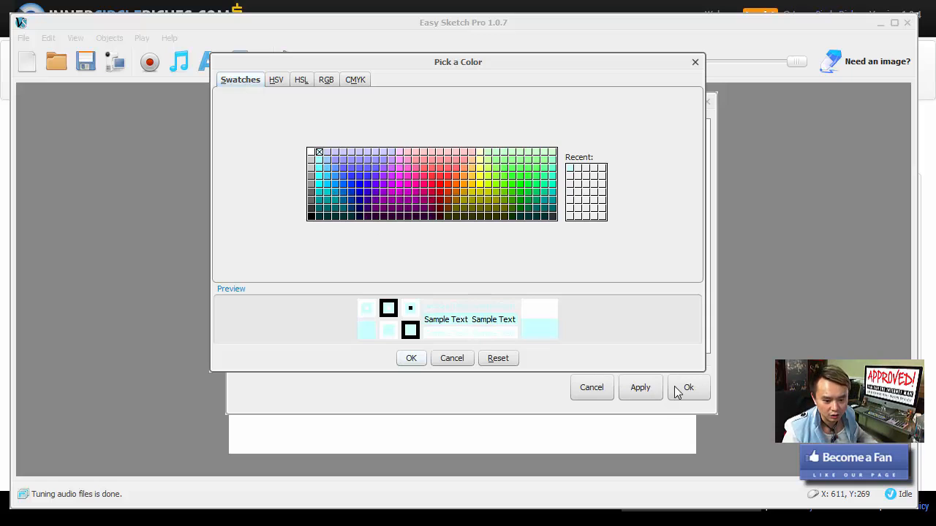
left_click(412, 359)
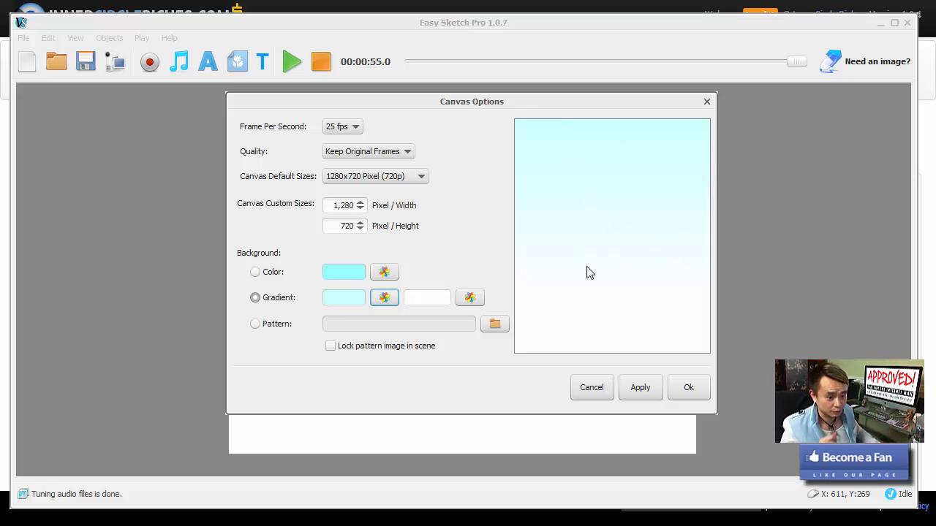
Choose 25 fps as the frame rate and accept the canvas options
left_click(354, 128)
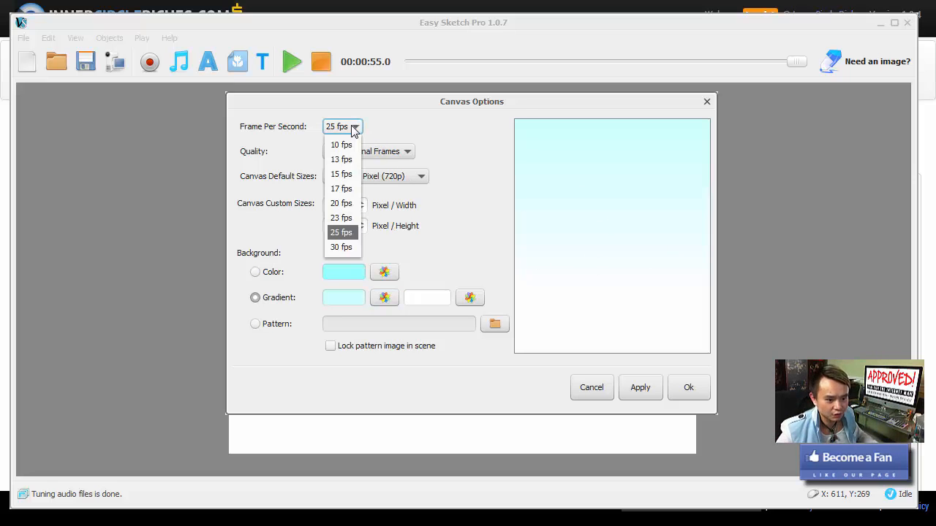
left_click(352, 238)
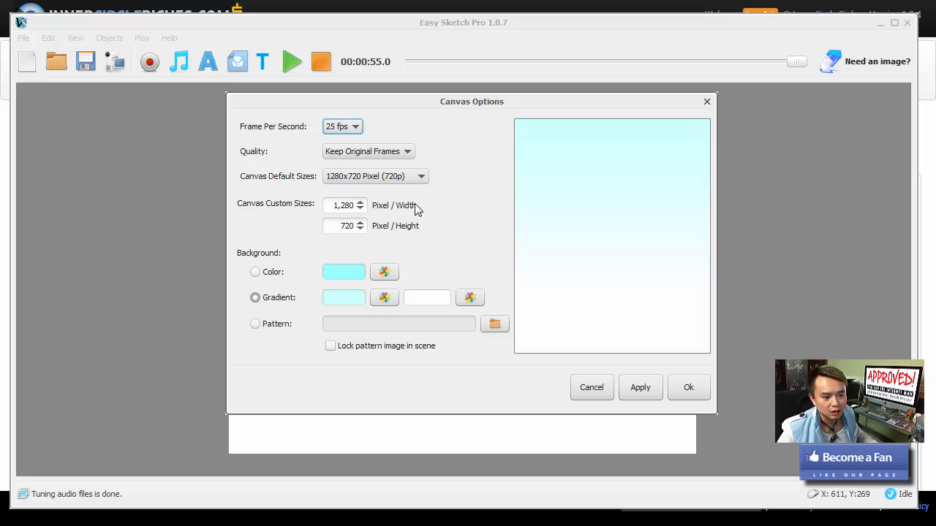
left_click(330, 128)
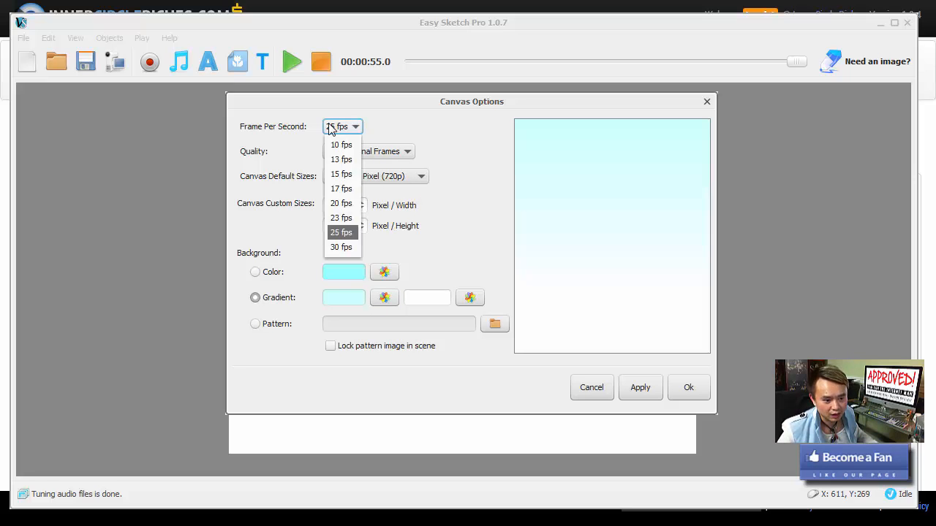
left_click(340, 231)
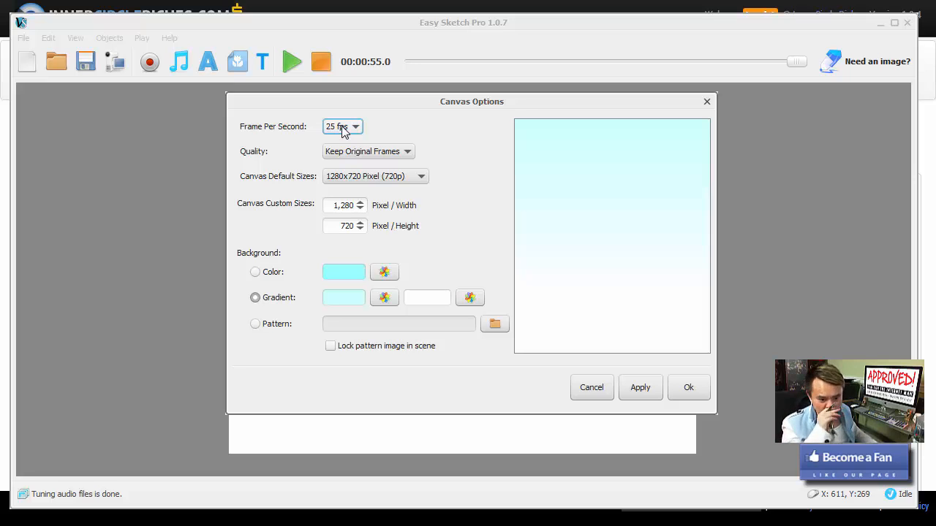
left_click(689, 389)
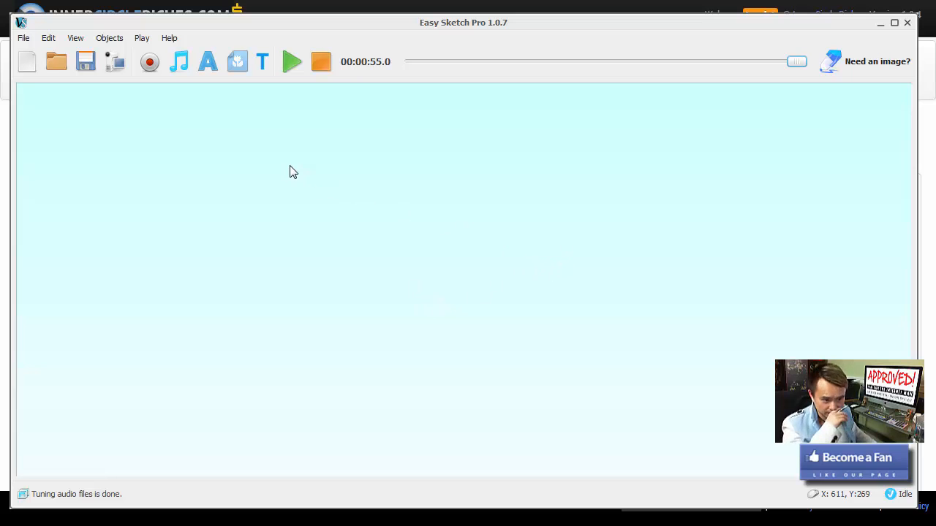
Examine the image library's categories, including Faces, Marketing & Finance, Weather, Alternative Energy, Everyday and Eyes
left_click(237, 61)
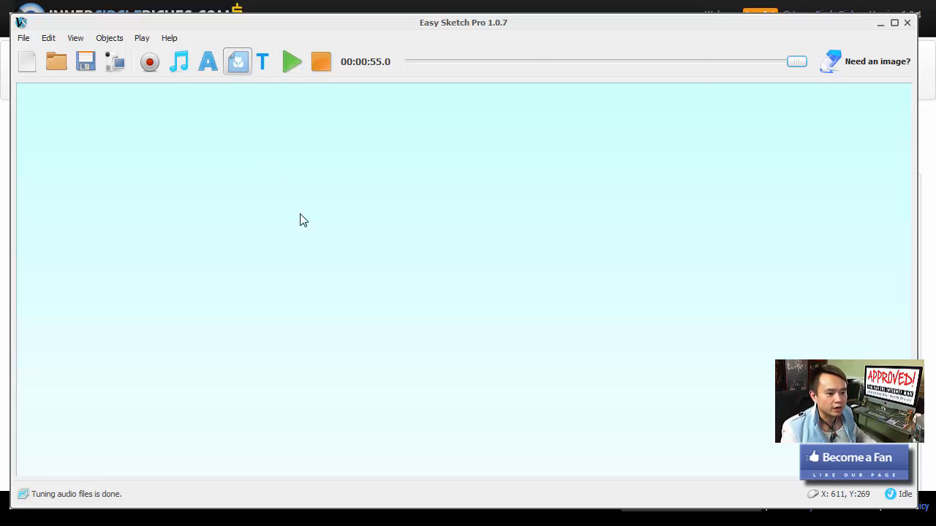
left_click(296, 165)
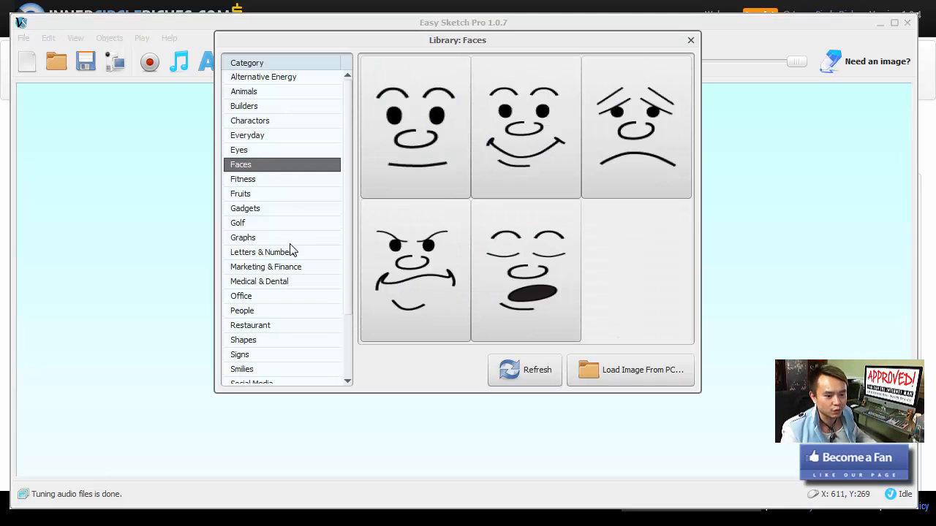
left_click(290, 267)
left_click(271, 353)
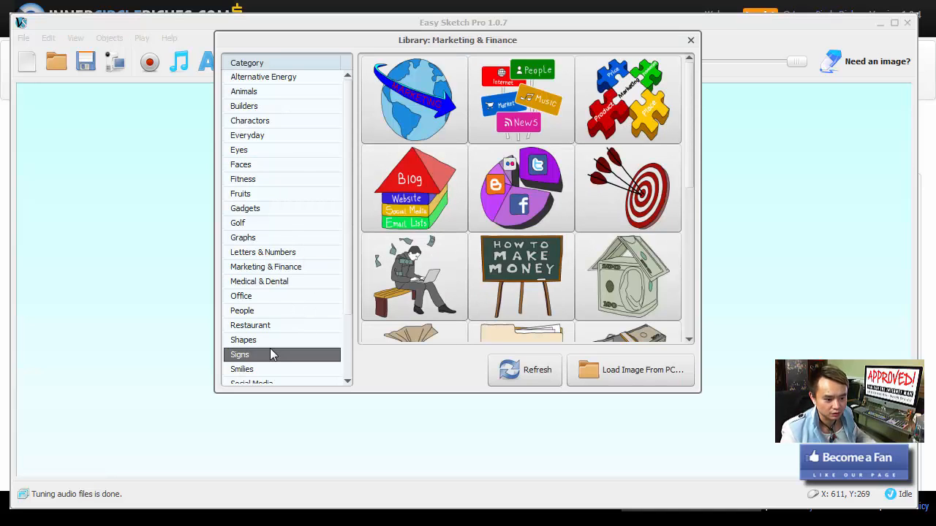
scroll(274, 351, "down", 2)
left_click(259, 359)
left_click(276, 291)
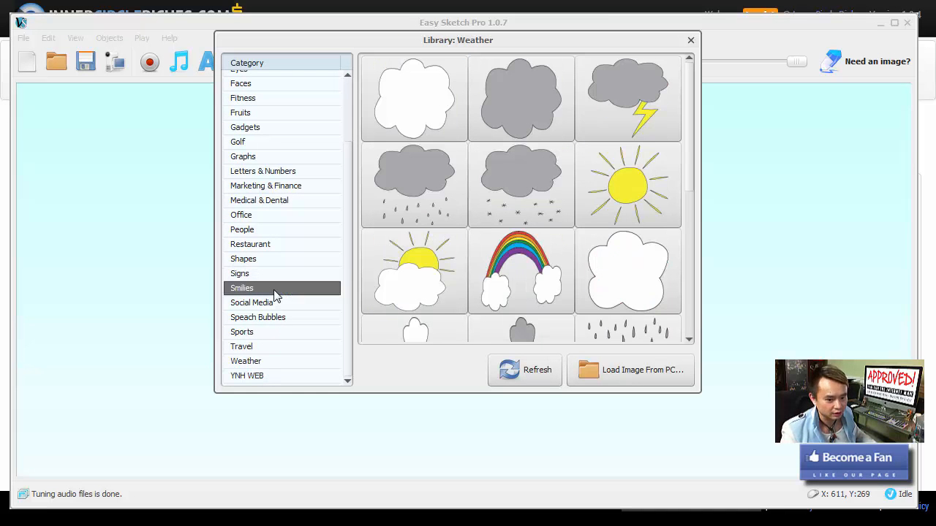
left_click(285, 192)
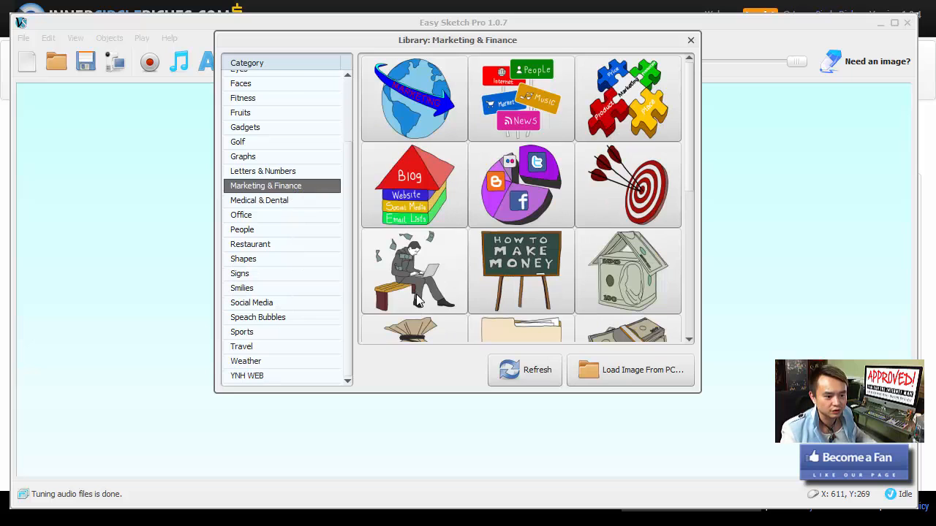
left_click(505, 369)
left_click(284, 158)
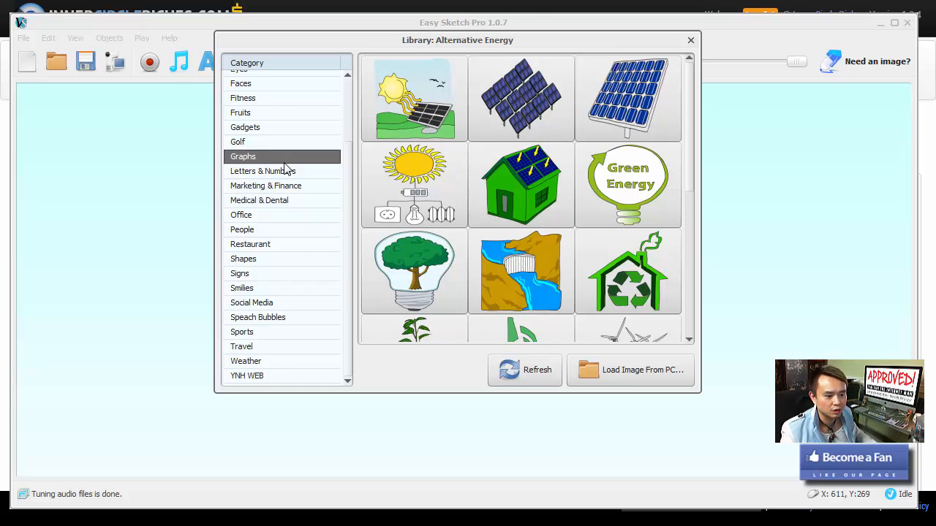
left_click_drag(351, 168, 347, 96)
left_click(286, 136)
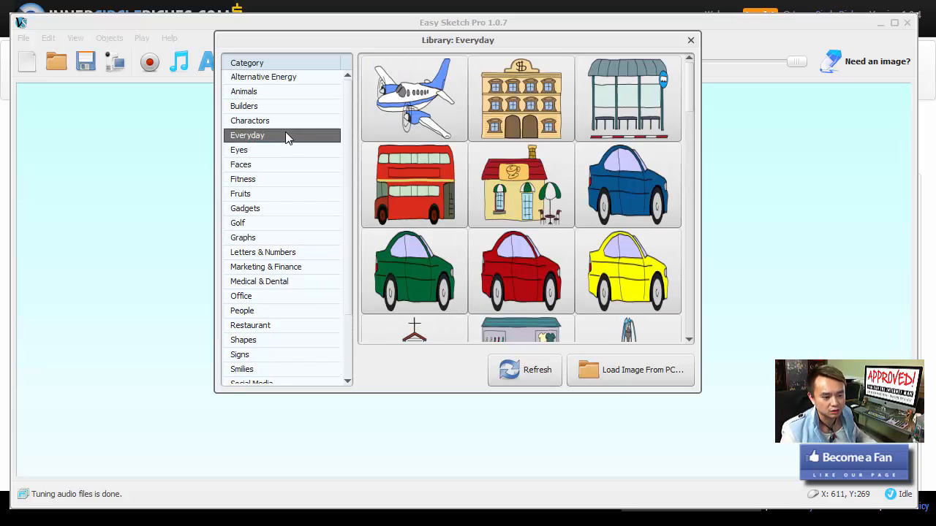
left_click(290, 150)
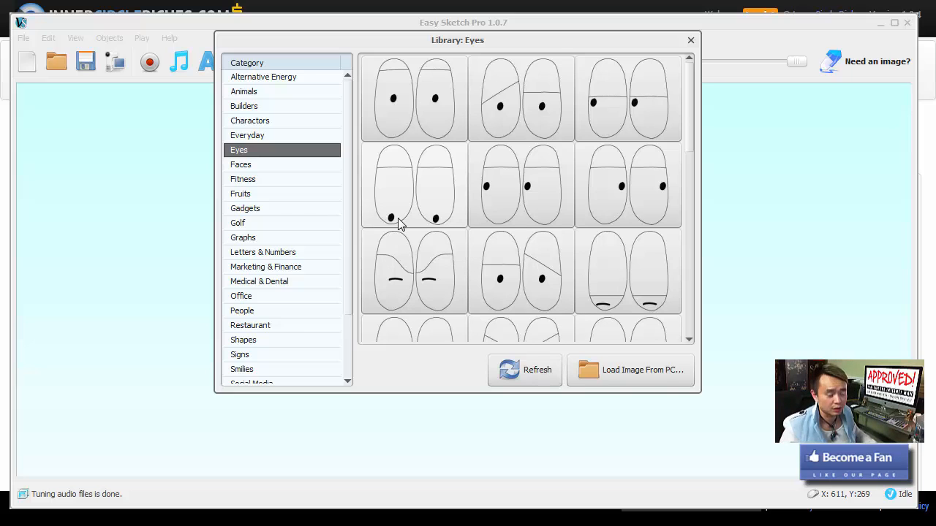
Import EasySketchProEcover.png from the Easy Sketch Pro folder in Video Holding Place onto the canvas
left_click(611, 372)
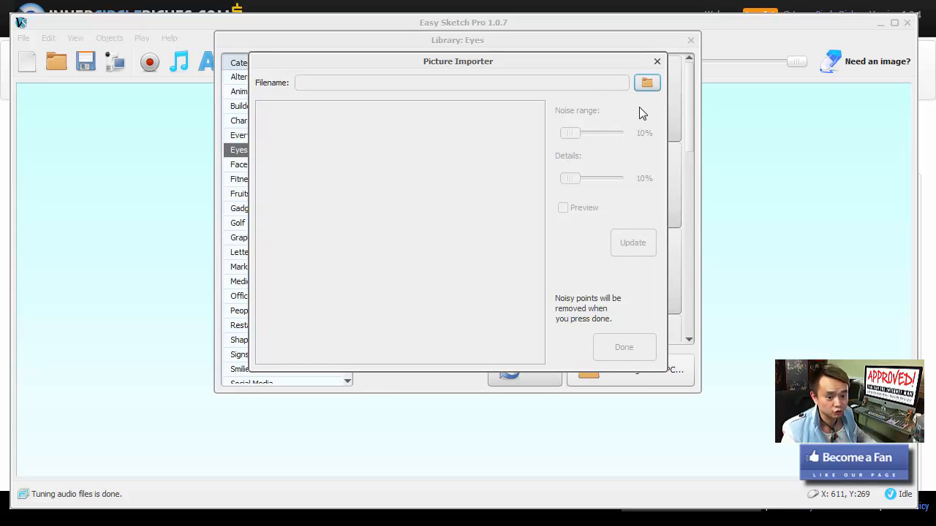
left_click(650, 83)
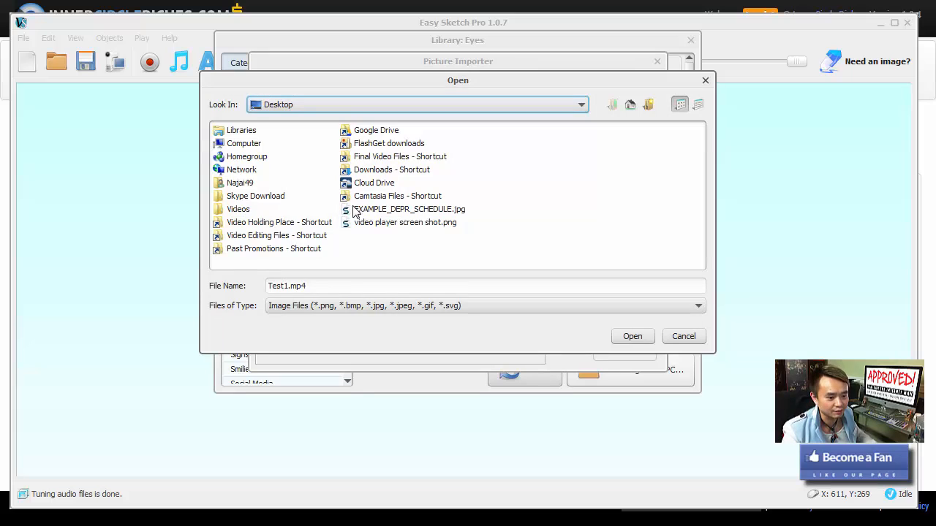
double_click(309, 223)
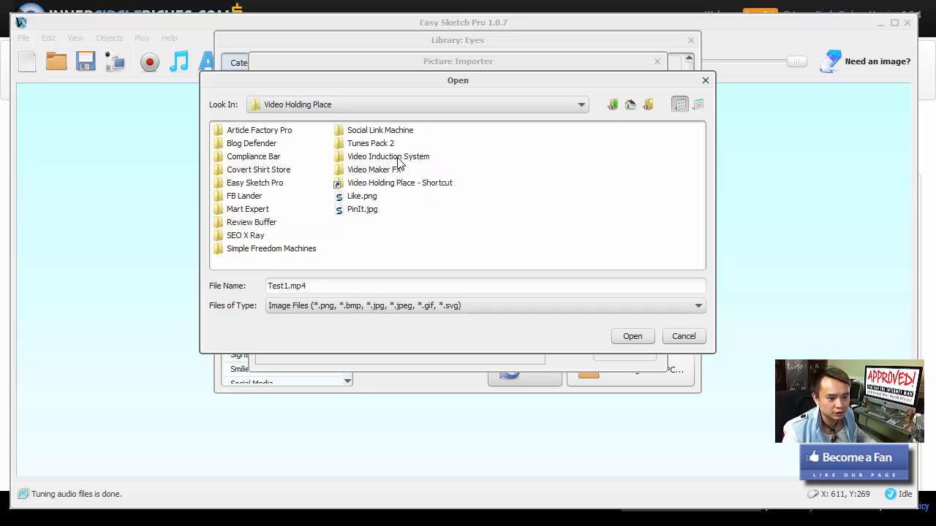
left_click(267, 187)
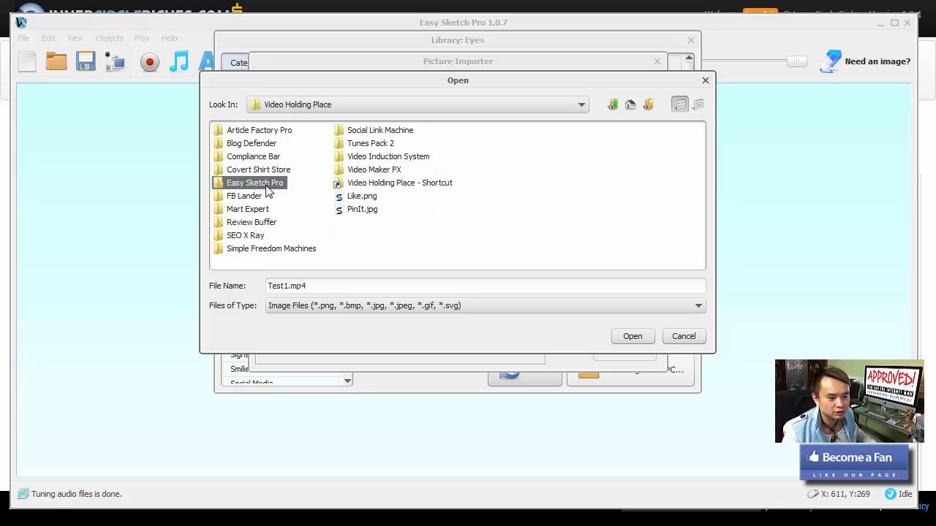
double_click(267, 187)
double_click(280, 130)
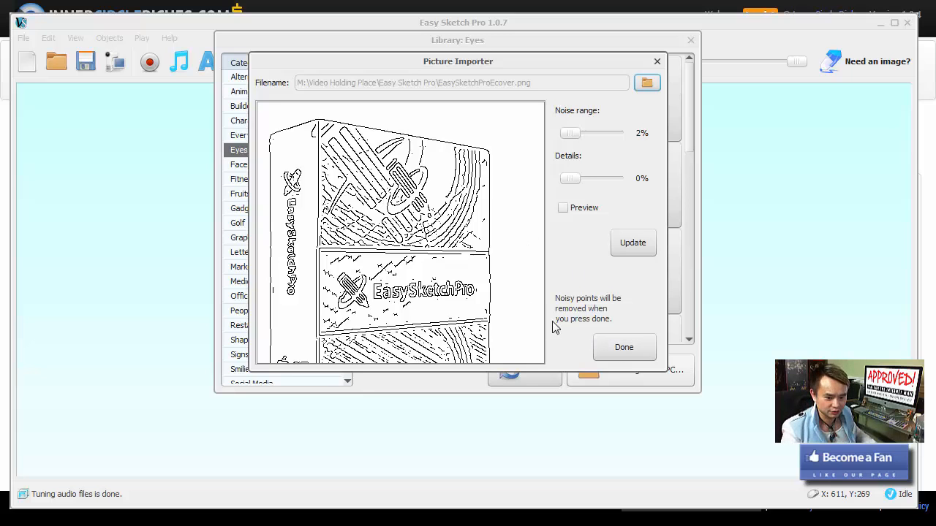
left_click(610, 348)
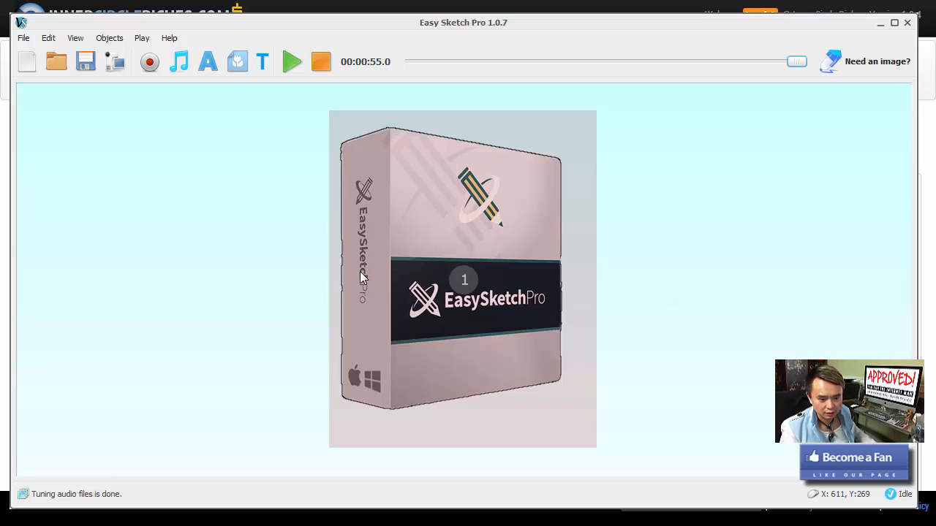
Shrink and slightly tilt the box image near the upper middle of the canvas, and preview the animation
left_click_drag(504, 312, 482, 303)
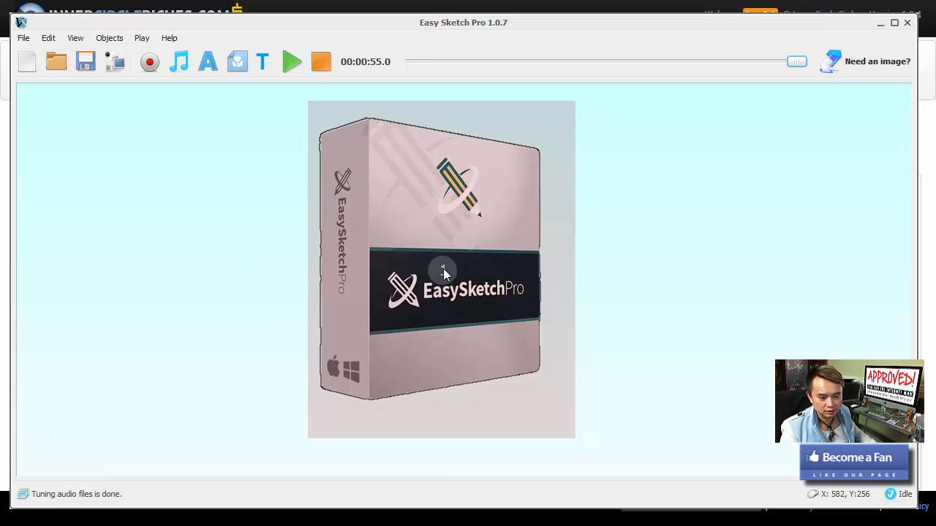
left_click(443, 271)
left_click_drag(576, 439, 528, 379)
left_click_drag(446, 271, 457, 198)
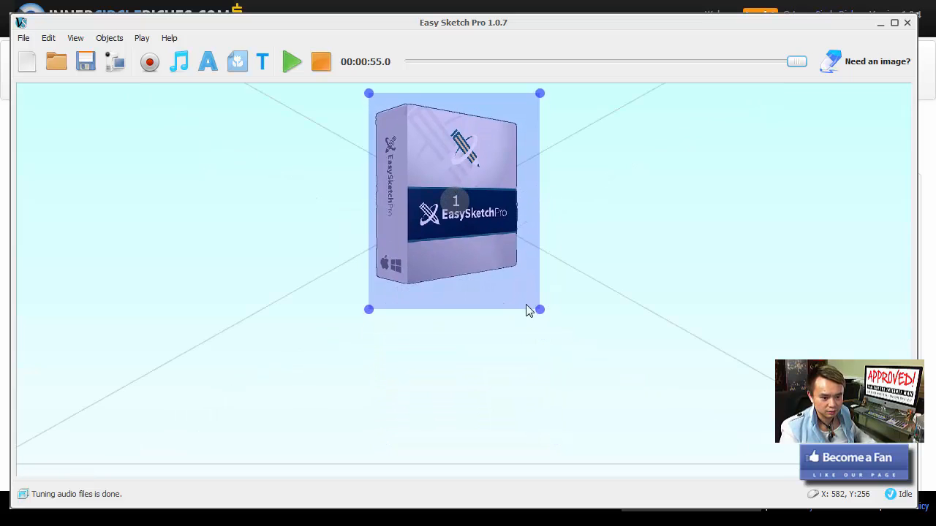
mouse_move(542, 316)
left_mouse_down()
mouse_move(552, 331)
mouse_move(558, 320)
mouse_move(548, 366)
mouse_move(385, 340)
mouse_move(426, 195)
mouse_move(621, 349)
mouse_move(403, 293)
mouse_move(533, 190)
mouse_move(600, 282)
mouse_move(585, 324)
mouse_move(550, 320)
left_mouse_up()
left_click(429, 368)
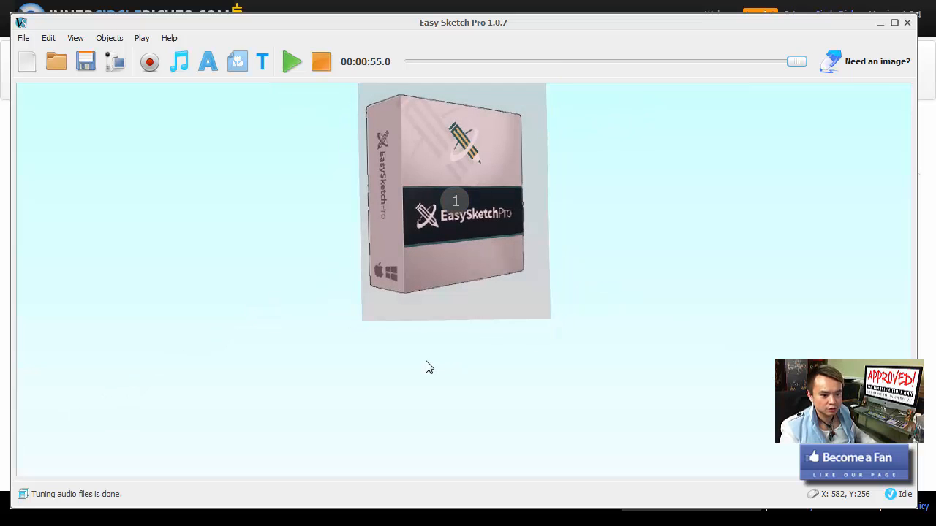
left_click(293, 63)
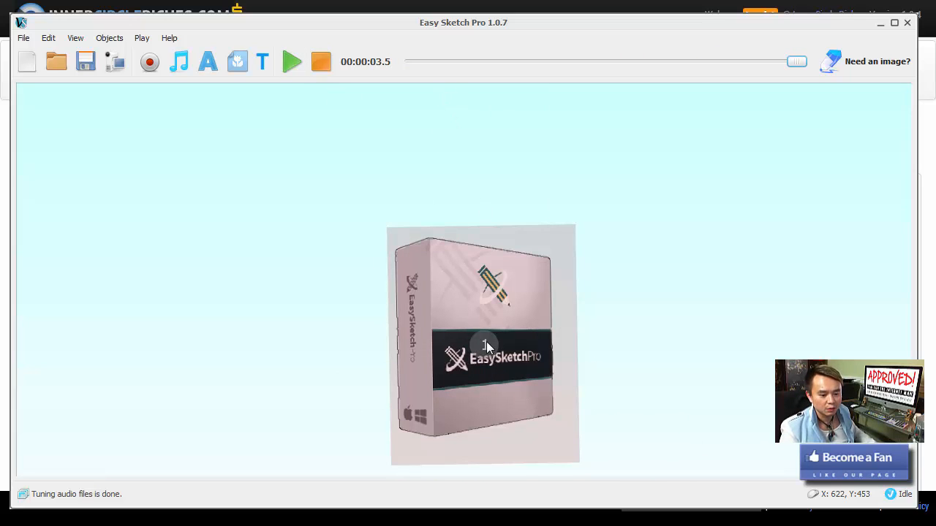
Try to keep the box image in the canvas's upper middle by moving it up and applying Focus, and play the preview
left_click_drag(487, 342, 468, 194)
right_click(469, 194)
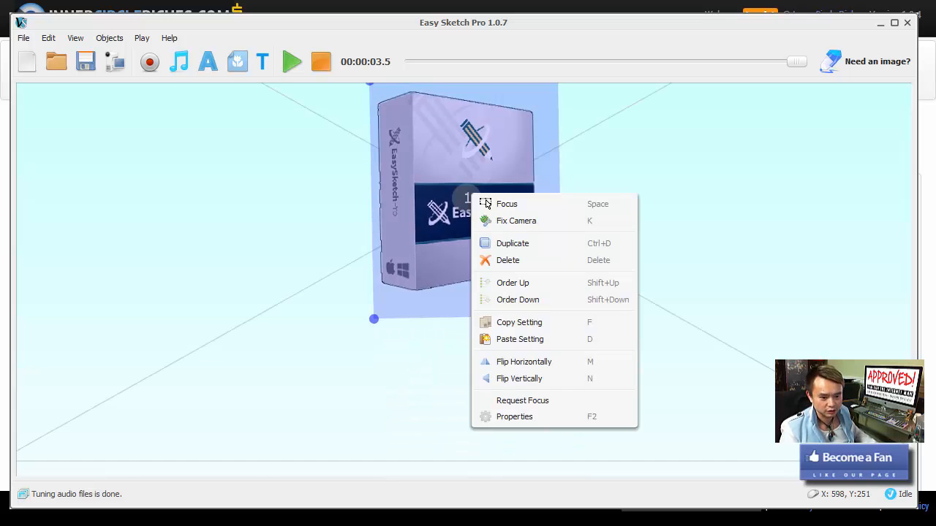
left_click(487, 204)
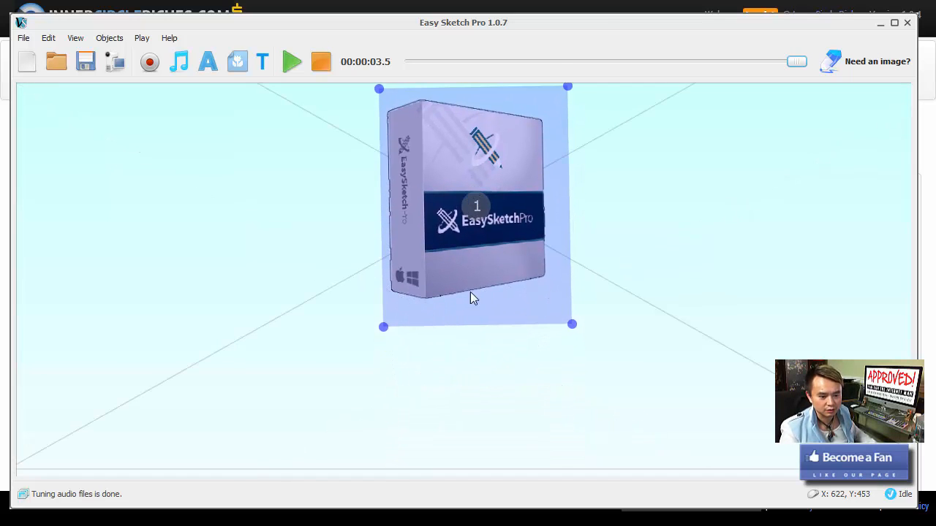
left_click(298, 65)
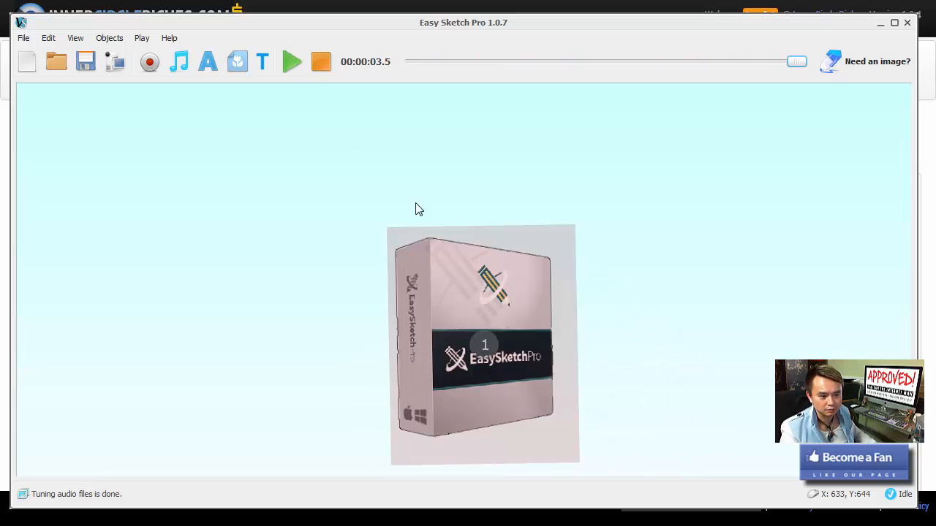
Move the box image up to the canvas's upper middle, apply Fix Camera to it, and preview the animation
left_click_drag(452, 304, 428, 167)
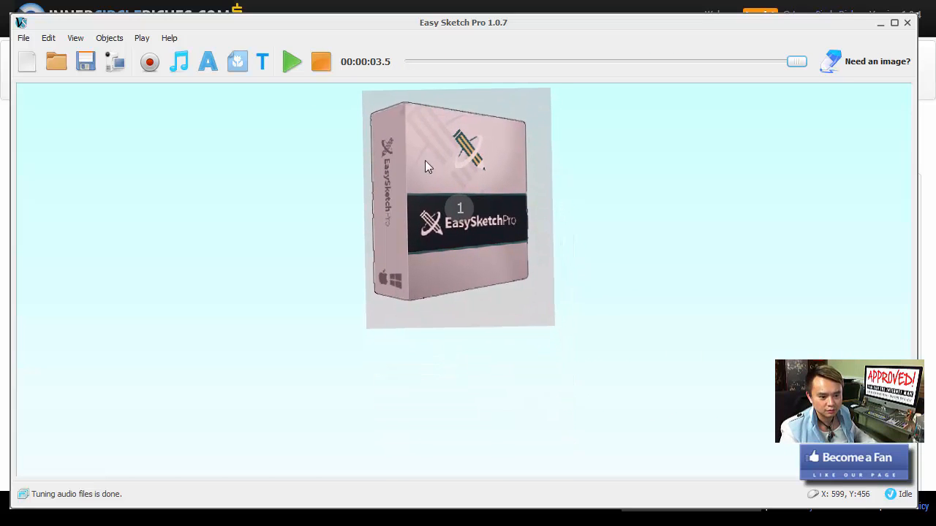
right_click(465, 216)
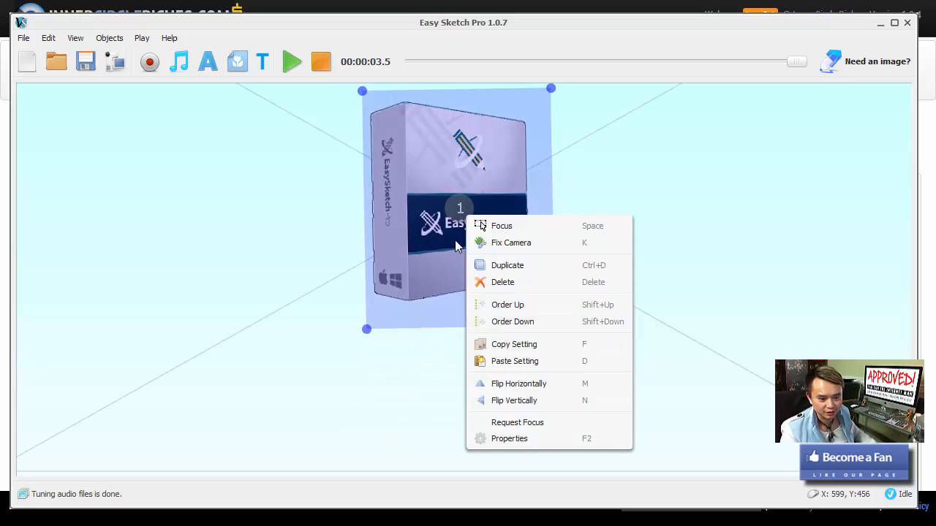
left_click(501, 244)
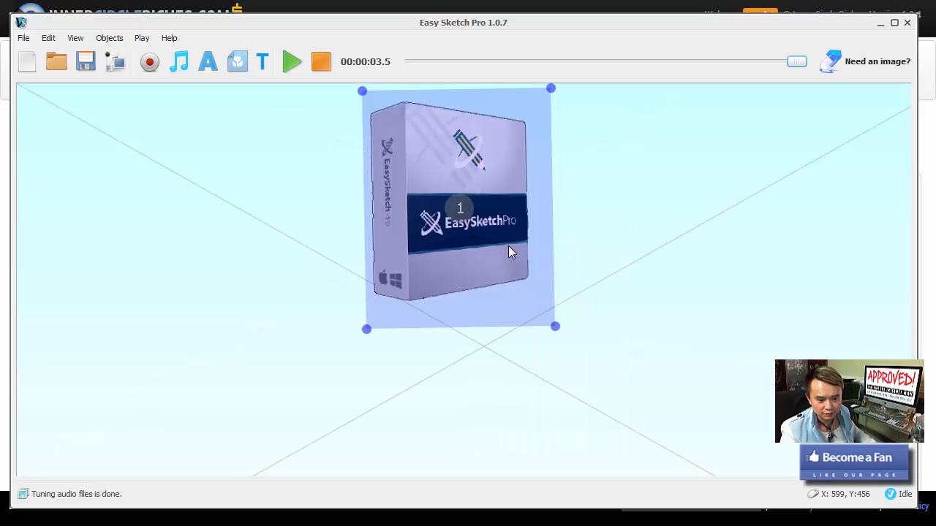
left_click_drag(455, 222, 452, 222)
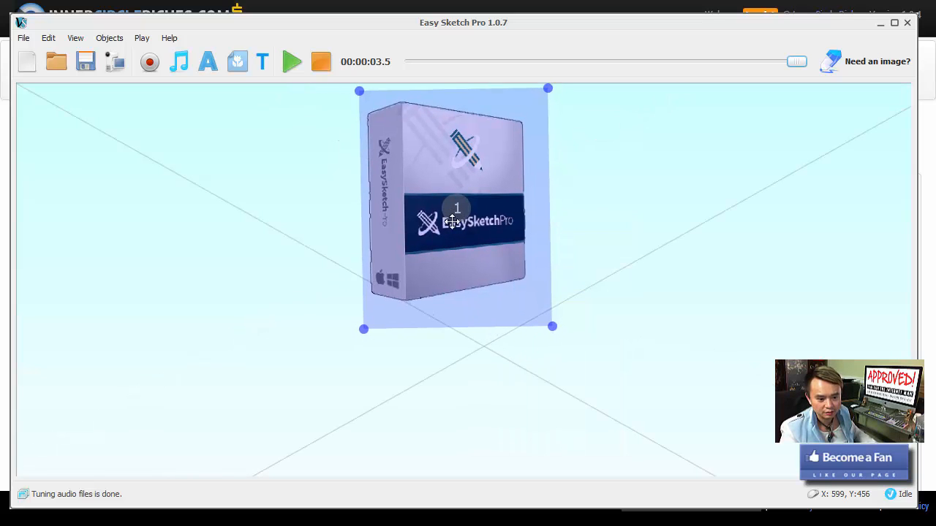
left_click(468, 355)
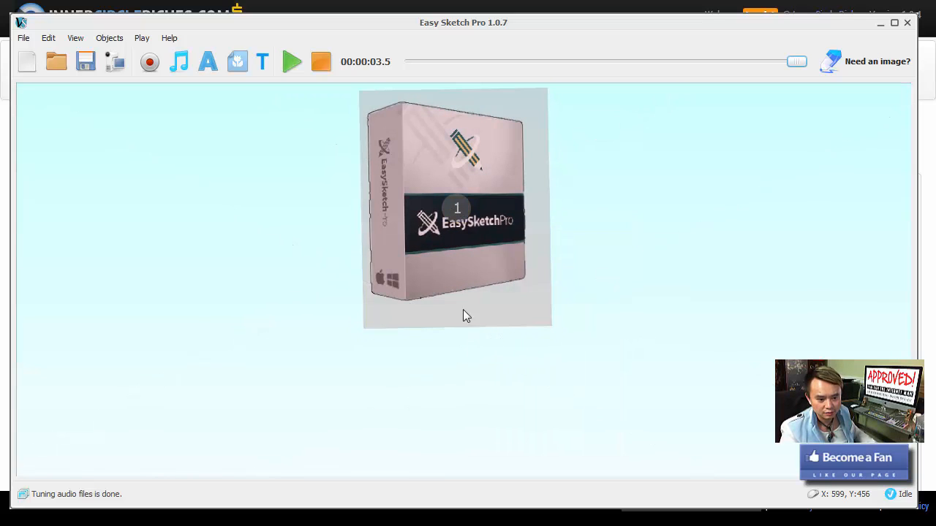
left_click(286, 66)
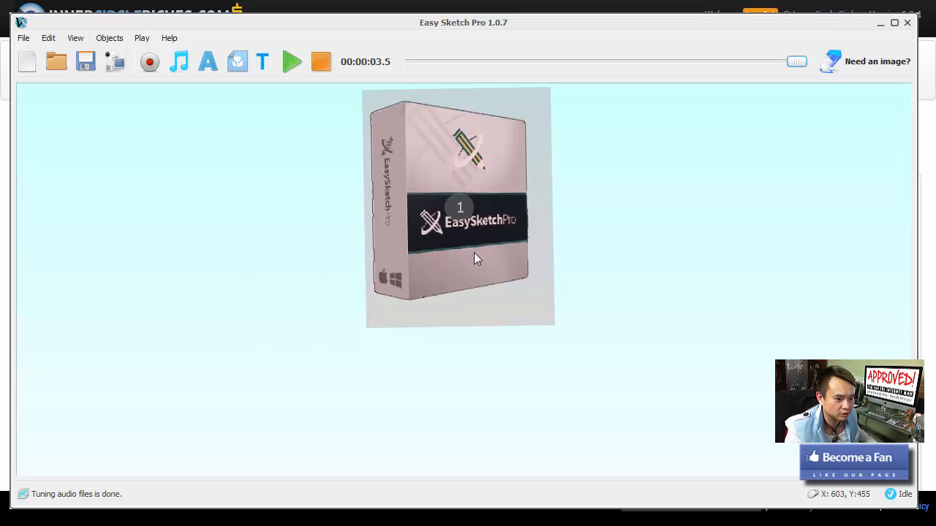
Open the background audio library and audition The Fall Into Oceans, The Tulip's Tear, Yesterday's Fear and Down The Sidewalk
left_click(182, 65)
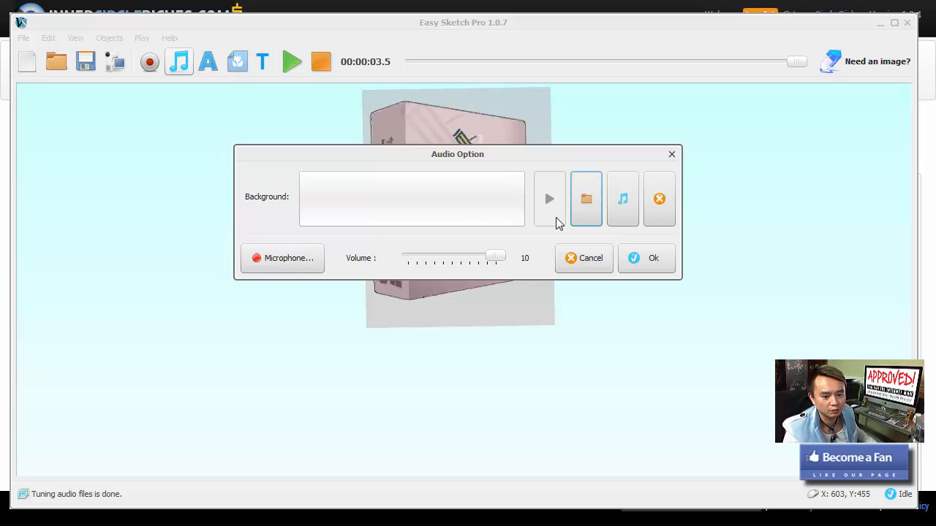
left_click(622, 208)
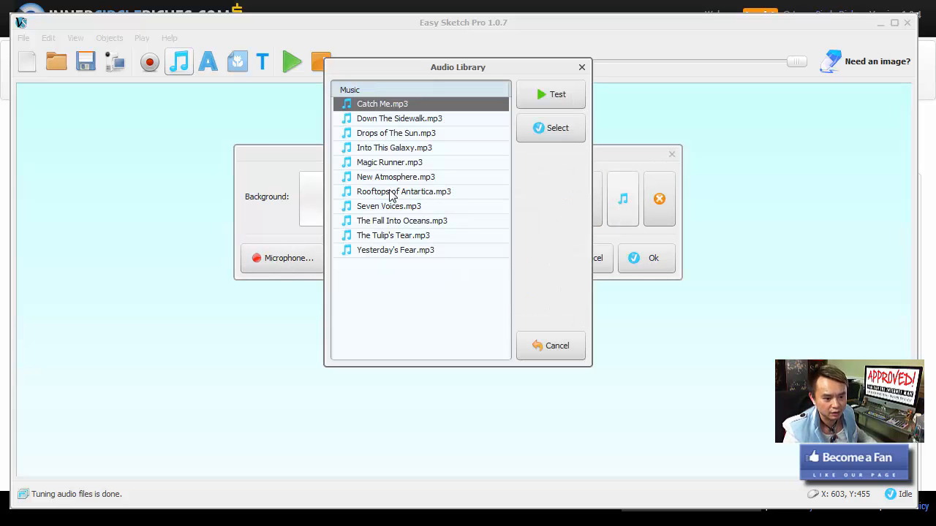
left_click(395, 236)
left_click(382, 224)
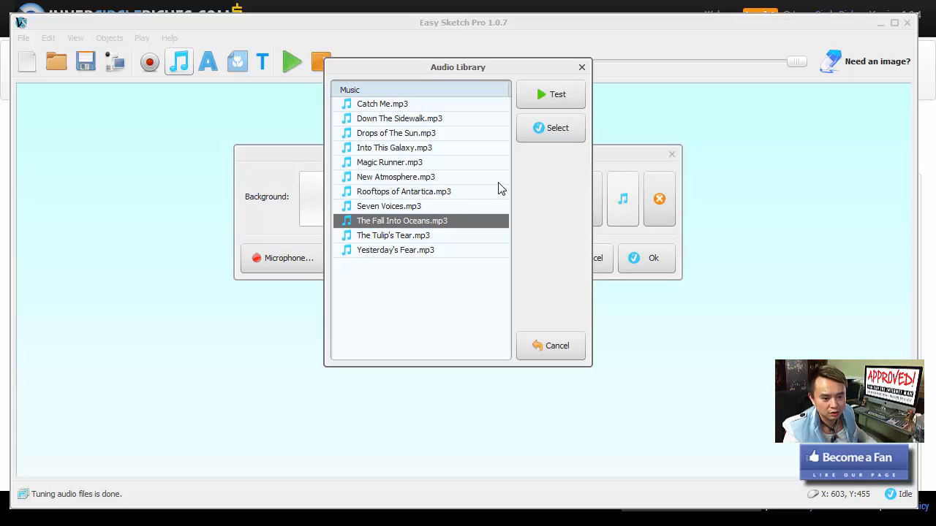
left_click(534, 97)
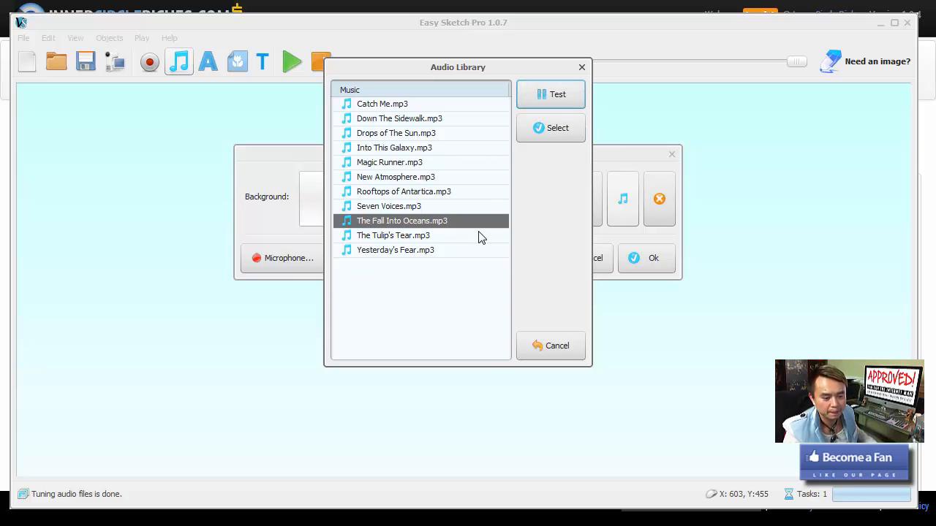
left_click(405, 242)
left_click(534, 97)
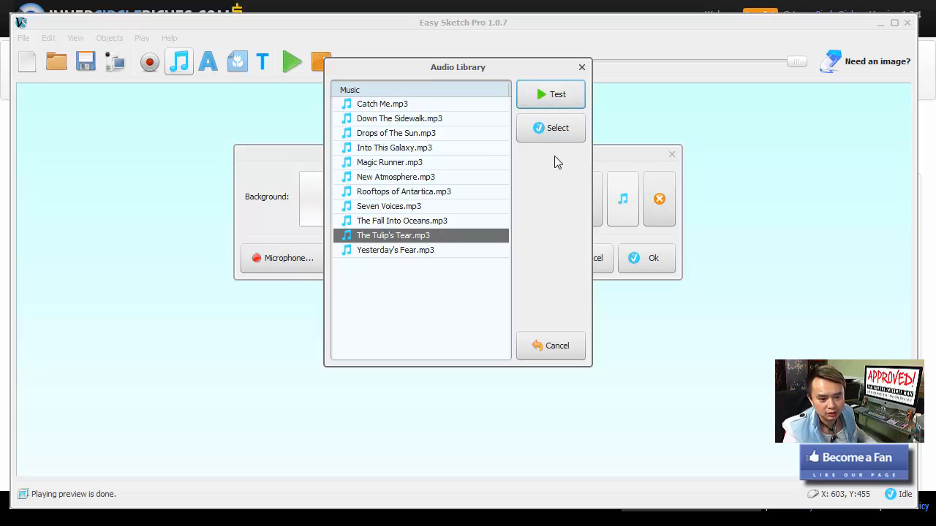
left_click(556, 97)
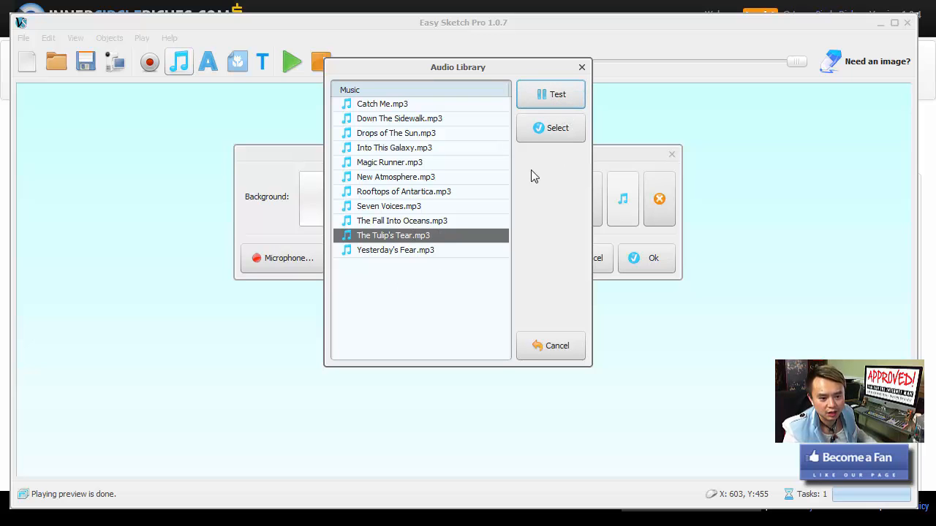
left_click(424, 253)
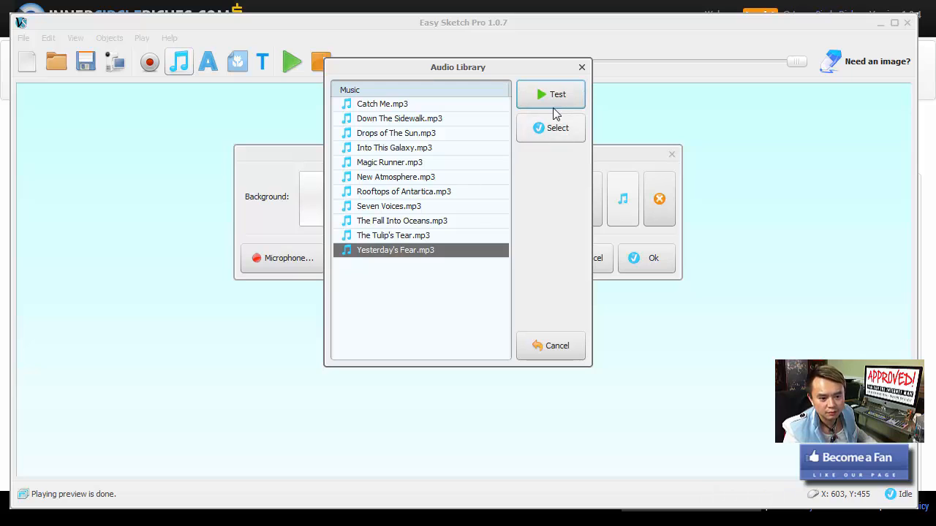
left_click(556, 98)
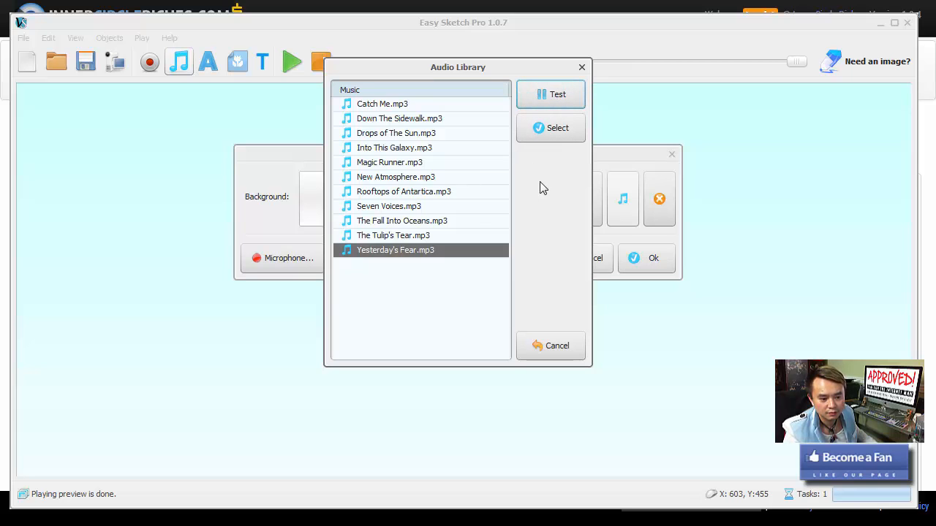
left_click(416, 121)
left_click(532, 94)
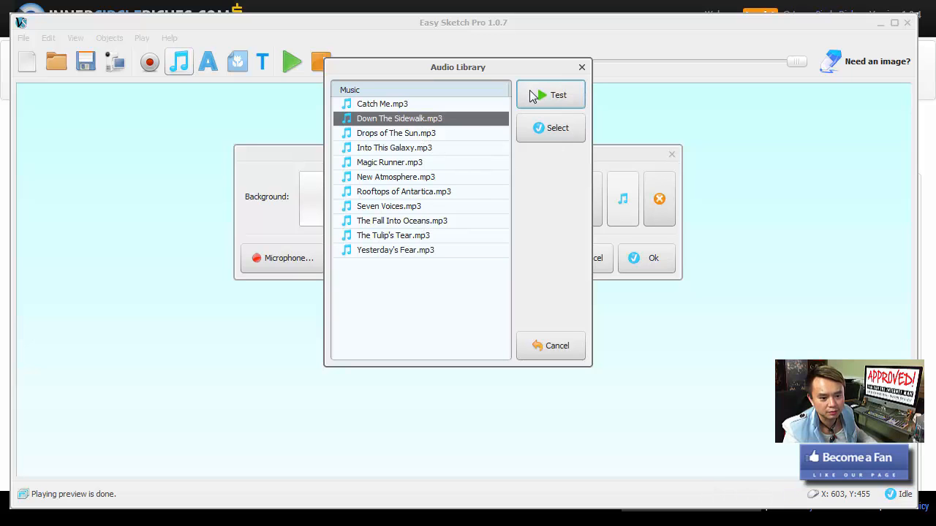
Audition Magic Runner.mp3 from the audio library and apply it as the video's background music
left_click(399, 162)
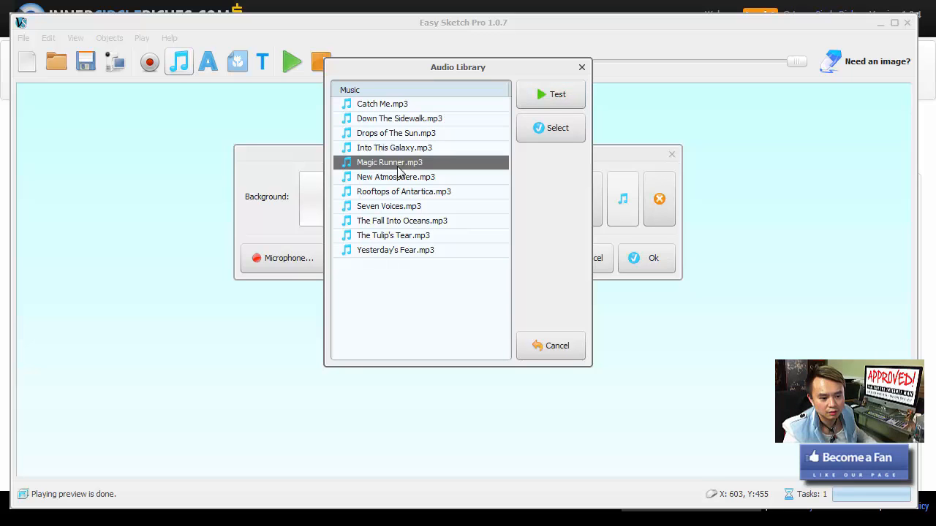
left_click(556, 95)
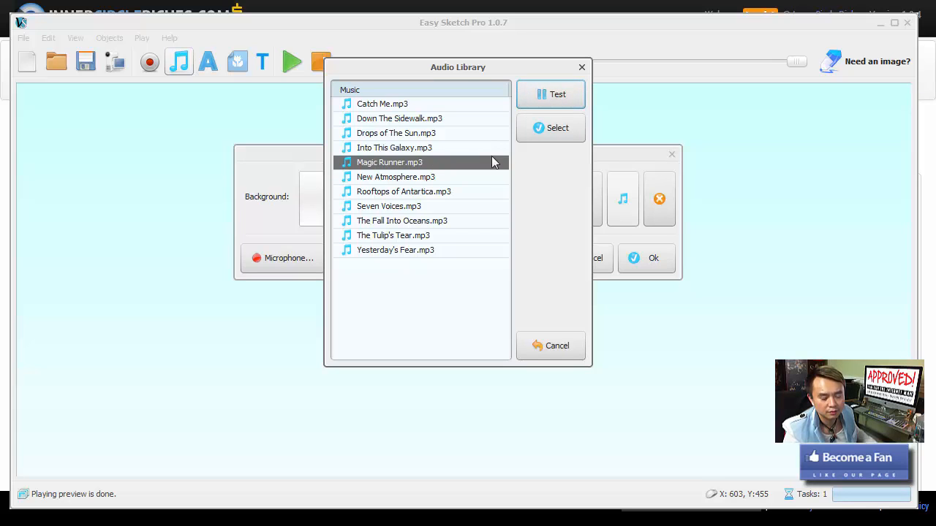
left_click(545, 129)
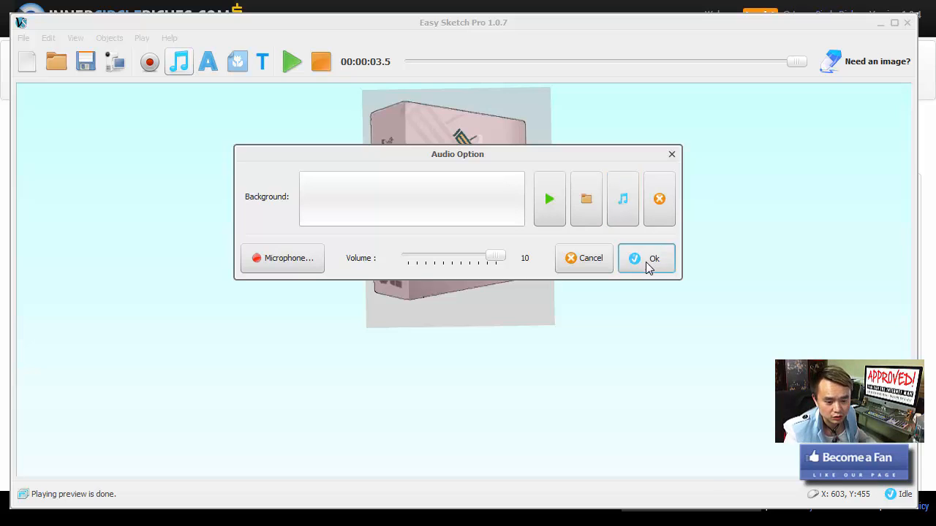
left_click(648, 264)
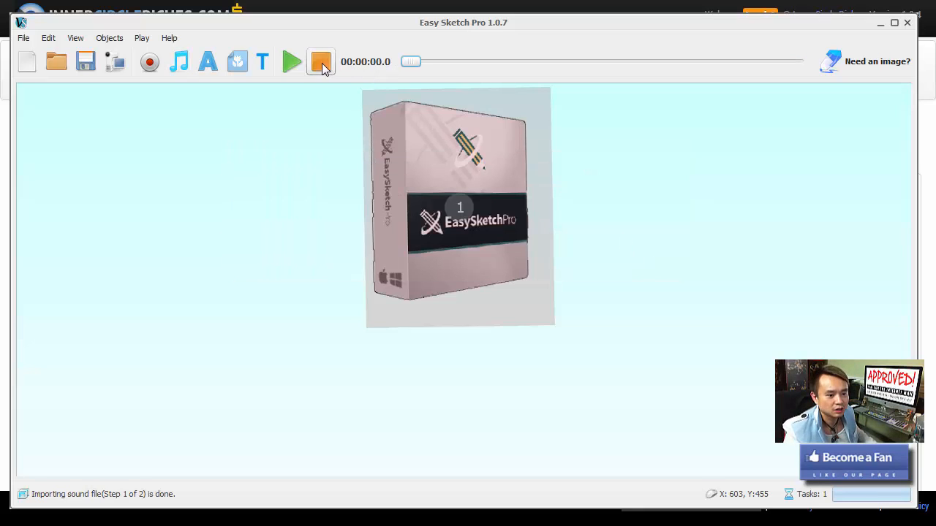
Preview the box animation with its background music once audio tuning has finished, and stop the playback
left_click(291, 62)
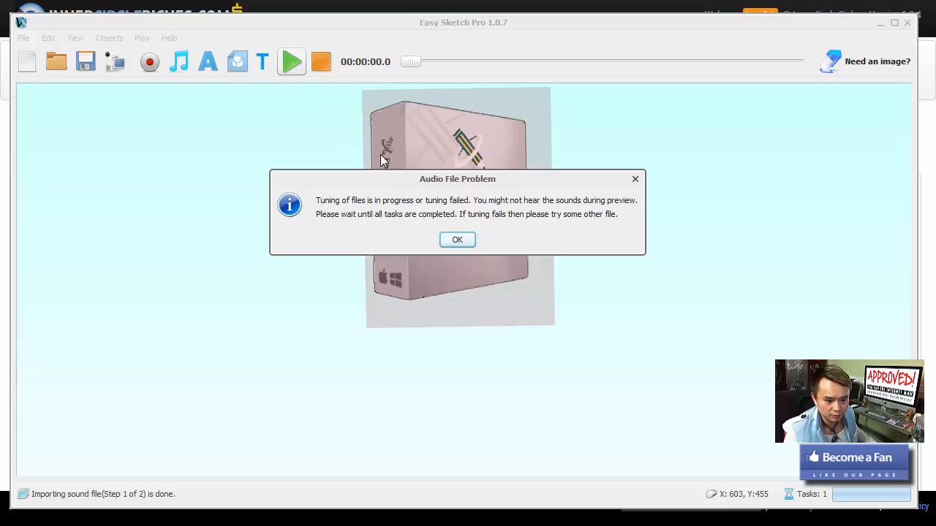
left_click(457, 240)
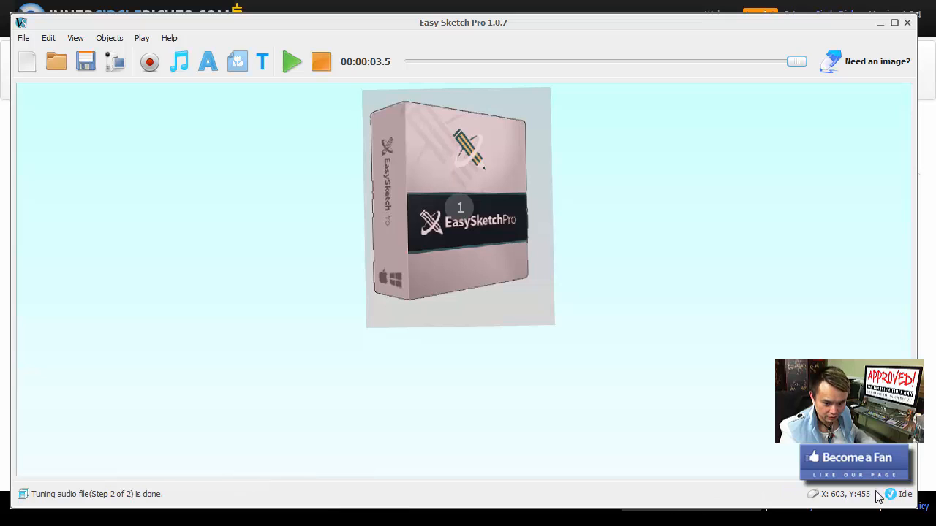
left_click(282, 68)
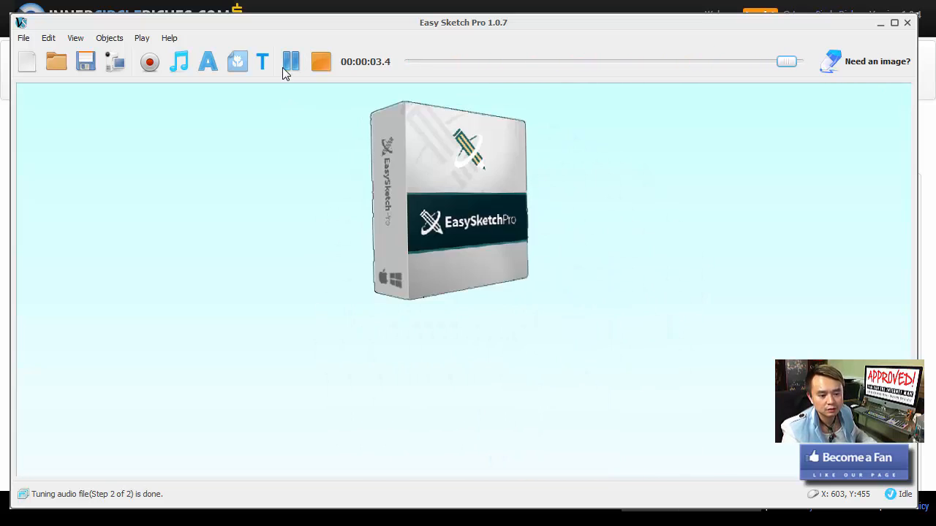
left_click(323, 65)
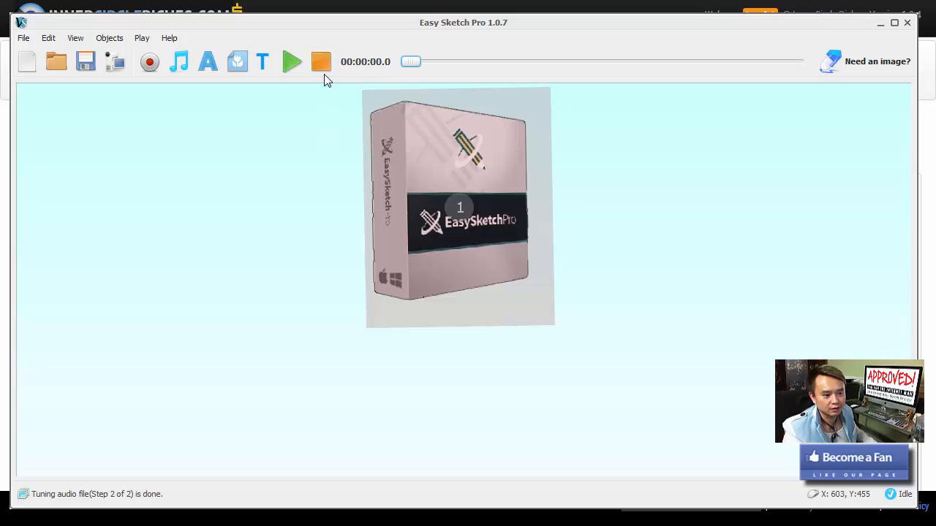
Review the background audio options and the built-in music library, and close both without changing the track
left_click(183, 66)
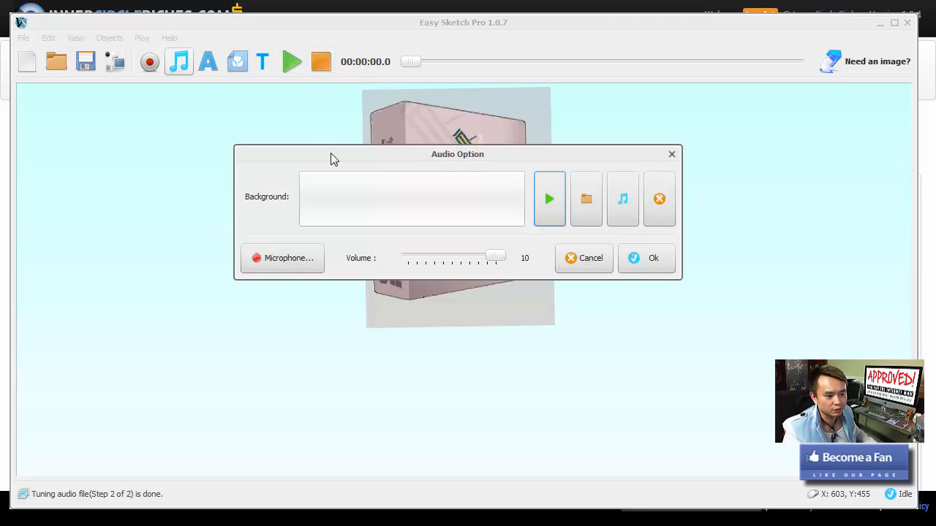
left_click(633, 208)
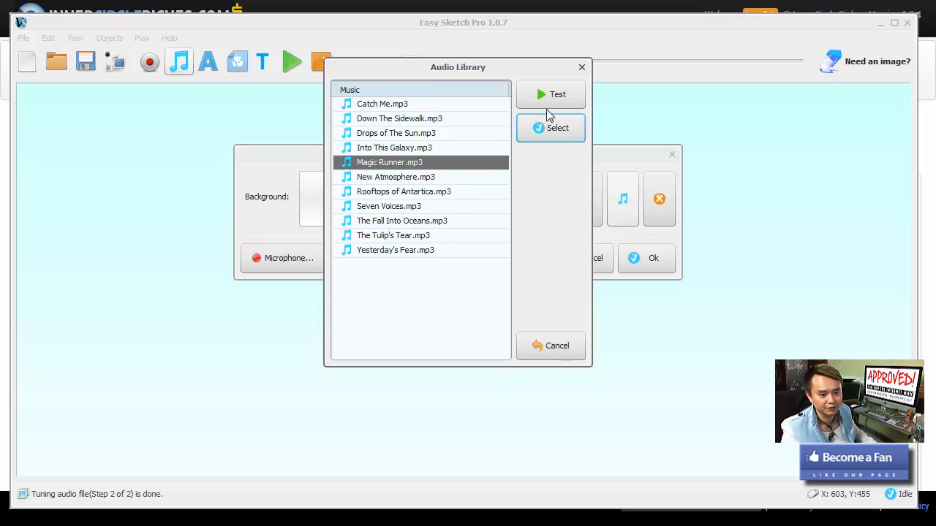
left_click(582, 69)
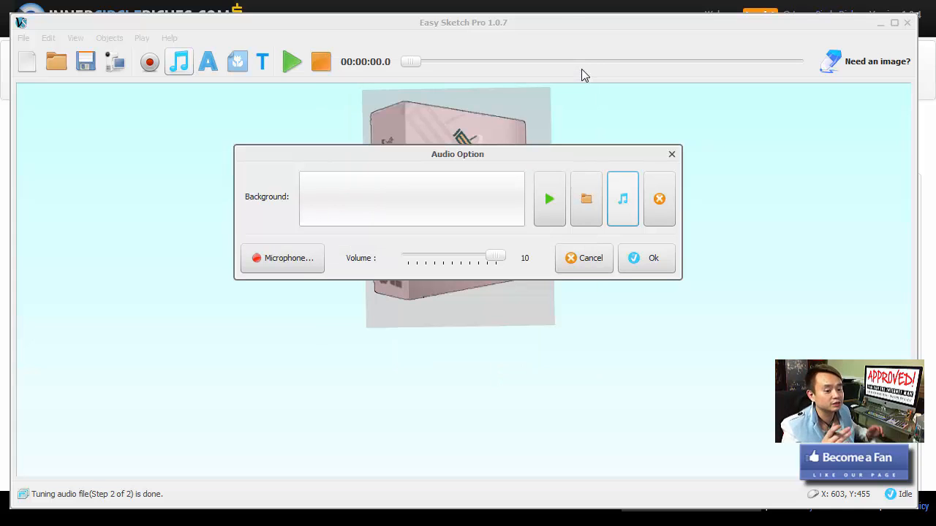
left_click(672, 155)
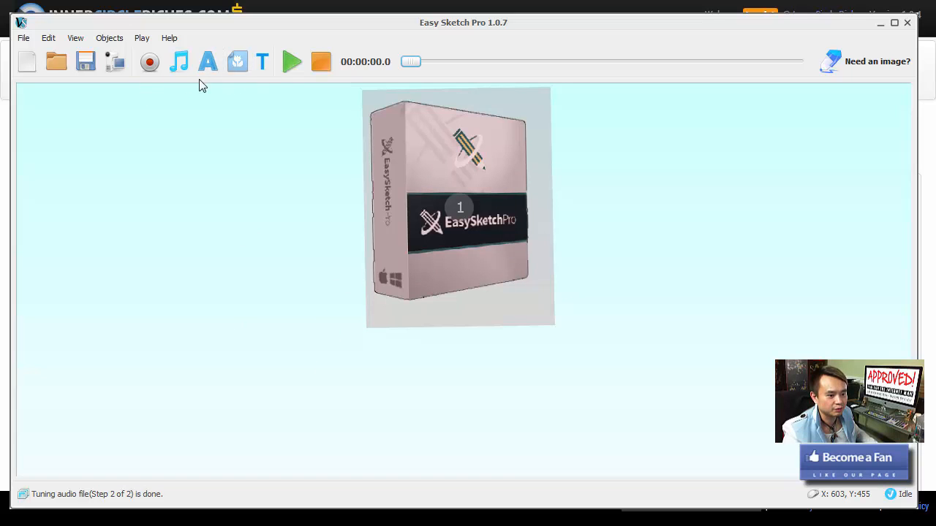
Import greenbox.png from the Easy Sketch Pro folder onto the canvas with the details set to 100%
left_click(237, 65)
left_click(653, 371)
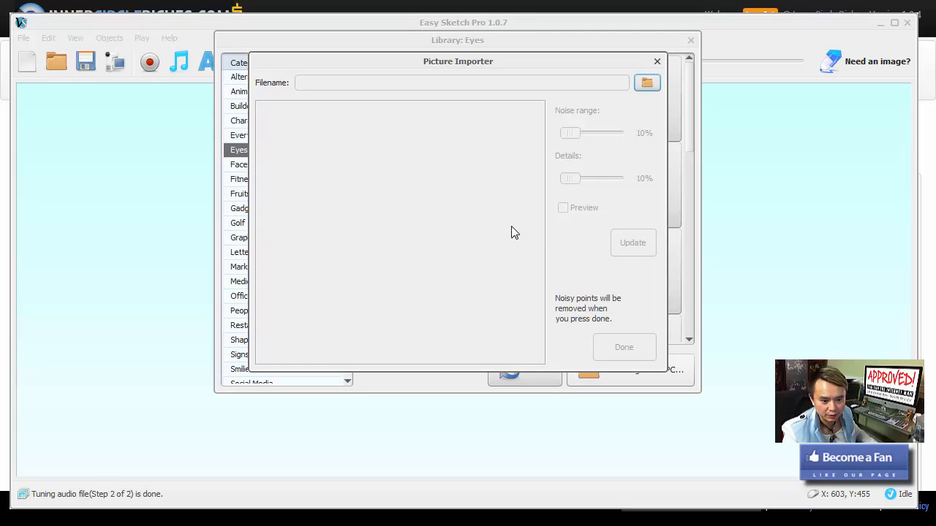
left_click(647, 84)
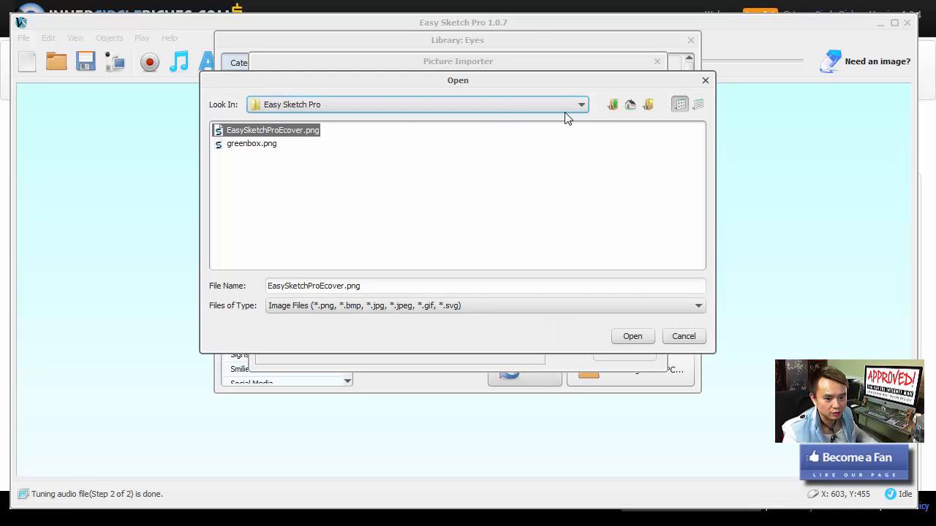
left_click(274, 145)
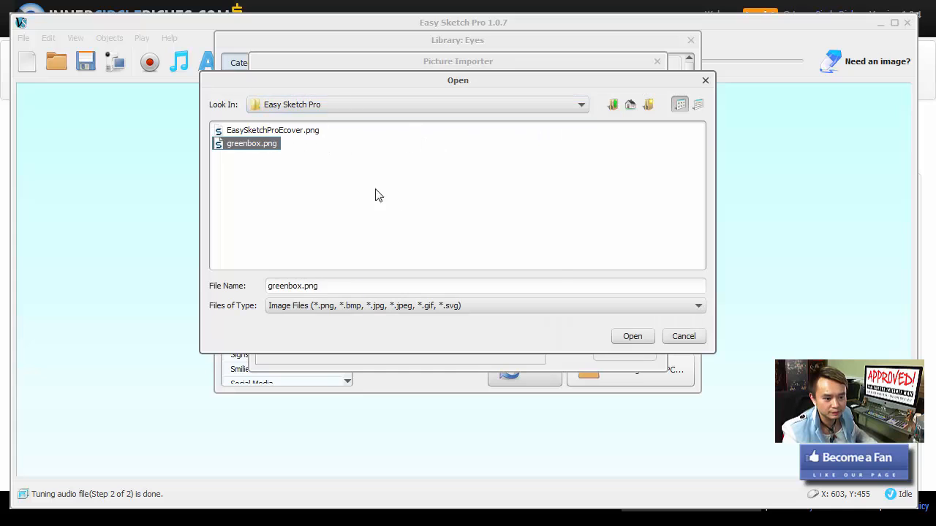
left_click(633, 337)
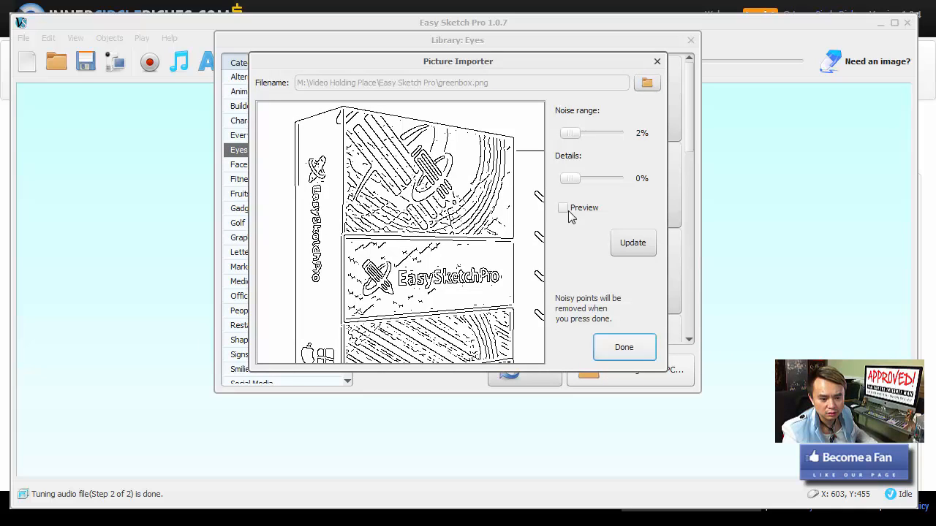
left_click_drag(569, 178, 620, 181)
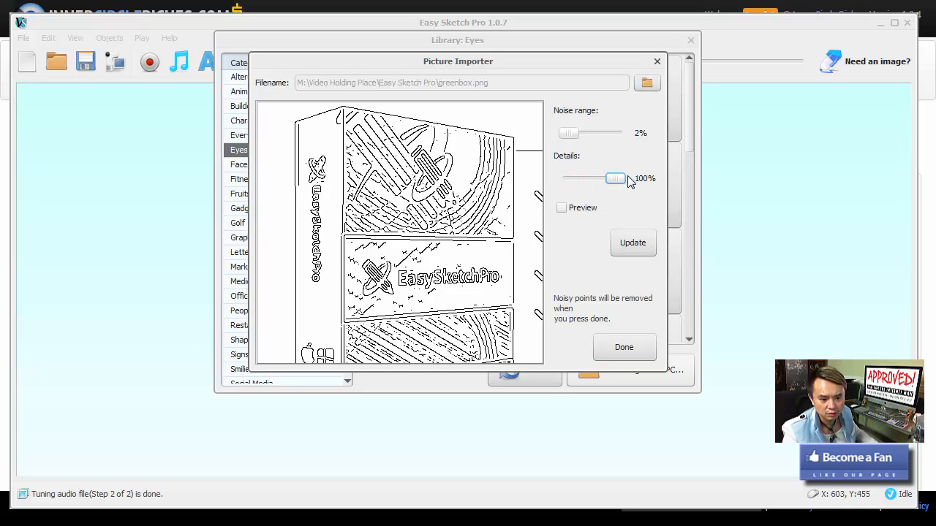
left_click(624, 348)
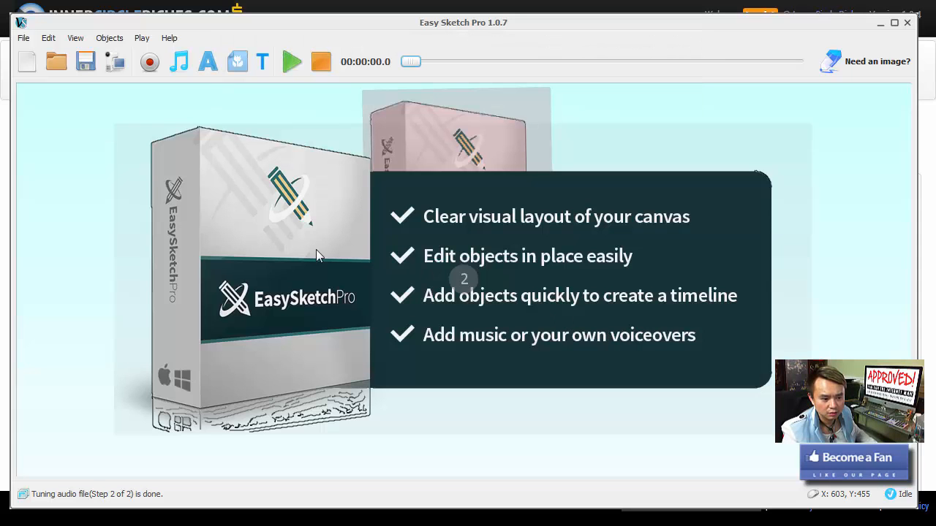
Shrink and slightly tilt the imported feature-list image and place it below the first box image
mouse_move(606, 335)
left_mouse_down()
mouse_move(609, 368)
mouse_move(610, 353)
left_mouse_up()
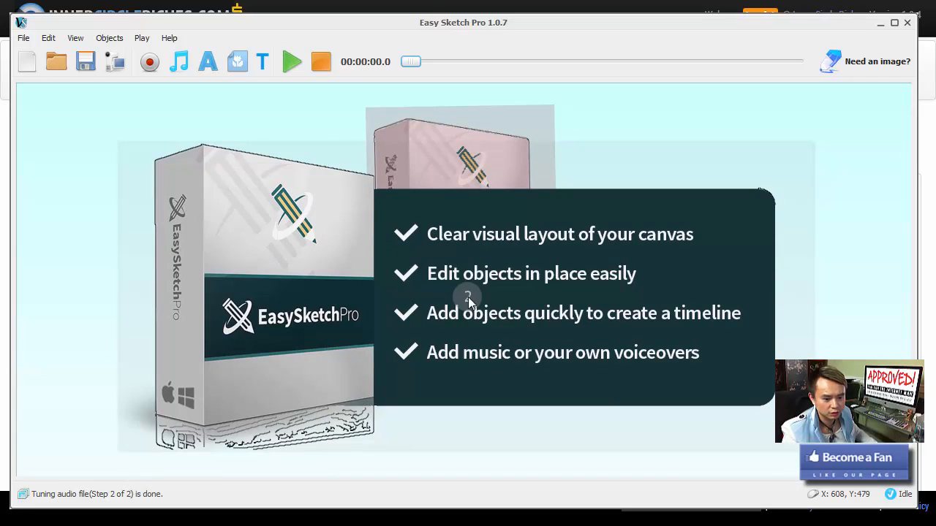
left_click(468, 297)
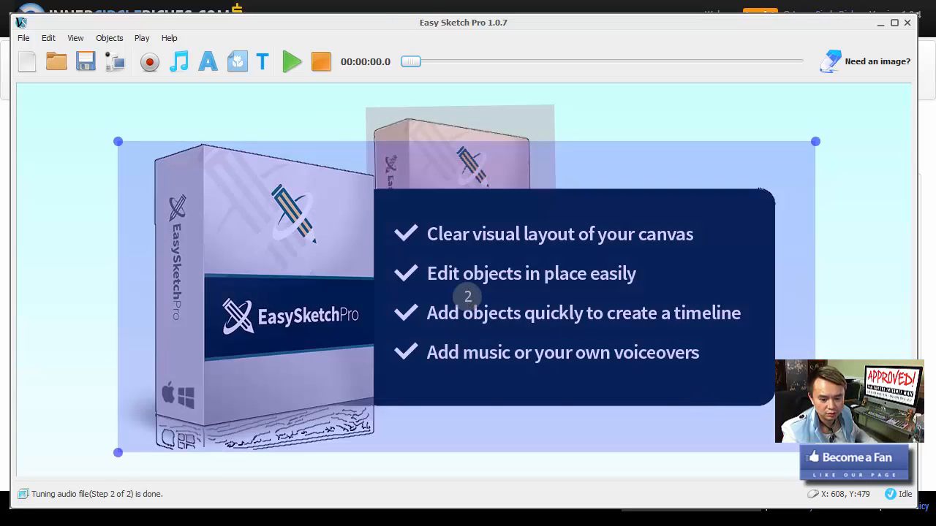
left_click_drag(777, 443, 671, 376)
left_click_drag(575, 330, 592, 411)
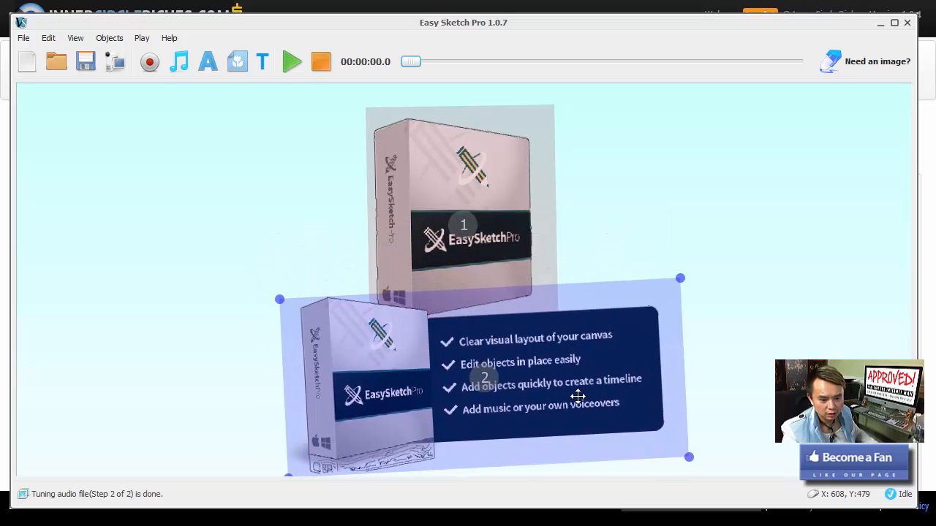
Move the first box image to the upper left of the canvas, clear of the feature-list image
left_click(435, 183)
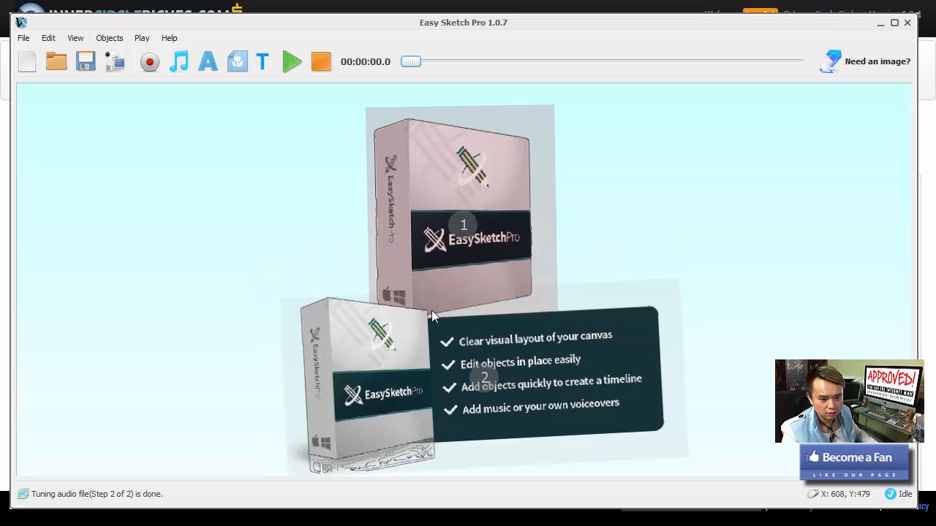
mouse_move(462, 194)
left_mouse_down()
mouse_move(498, 196)
mouse_move(473, 187)
left_mouse_up()
left_click(477, 219)
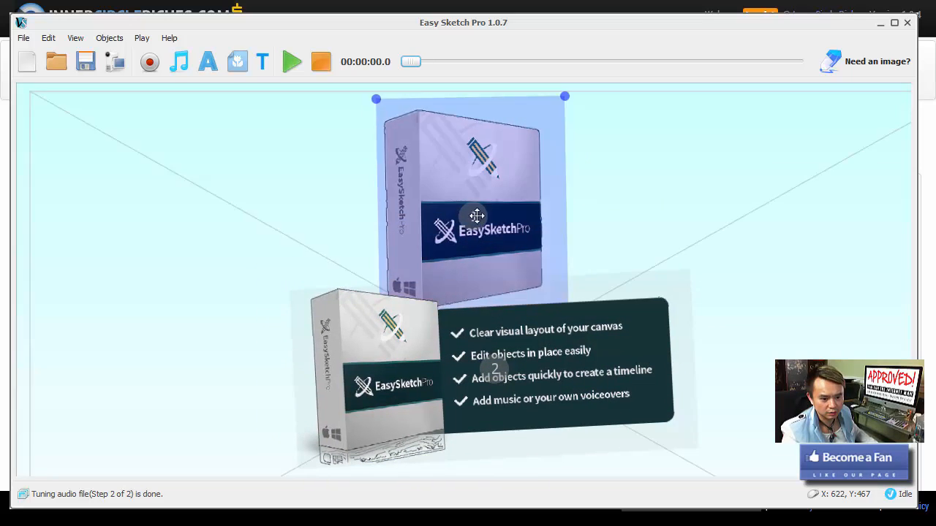
left_click_drag(478, 219, 186, 218)
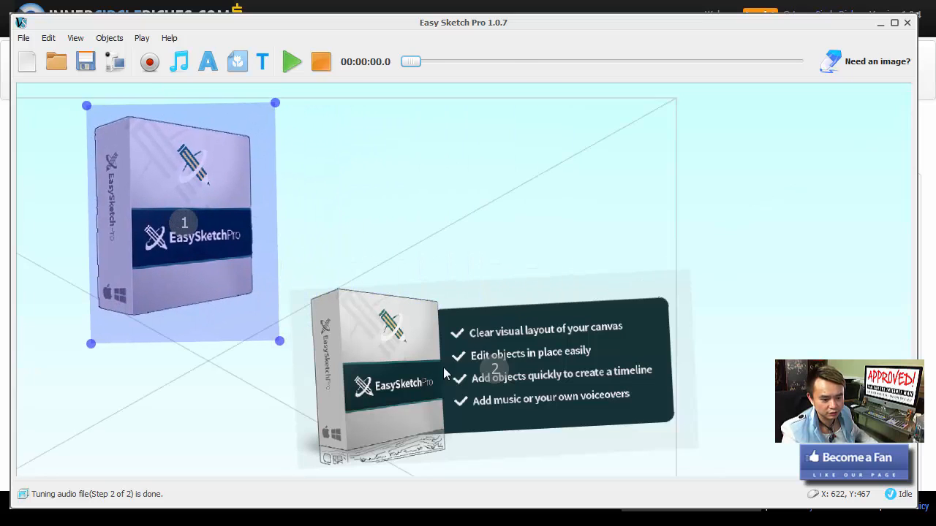
Move the feature-list image up beside the first box, on its right, and straighten it to horizontal
left_click_drag(501, 395, 549, 193)
left_click(518, 377)
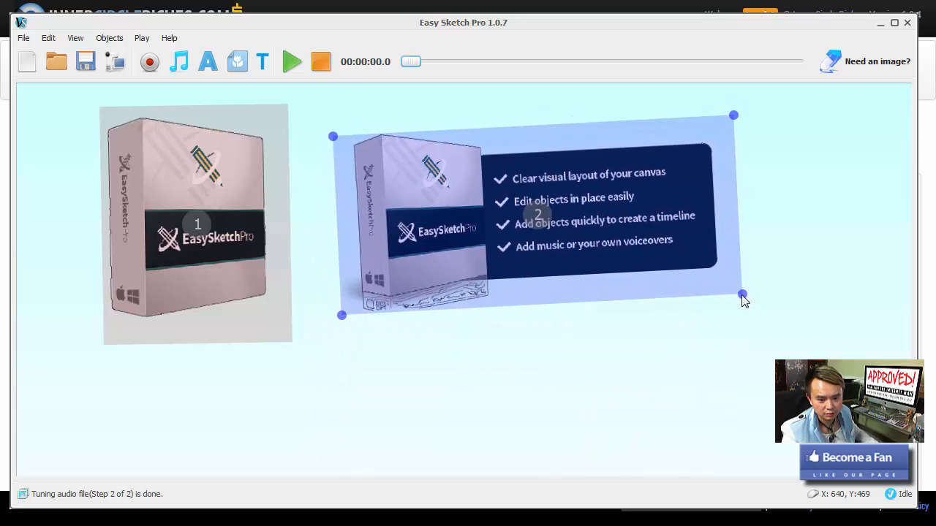
left_click_drag(742, 300, 740, 302)
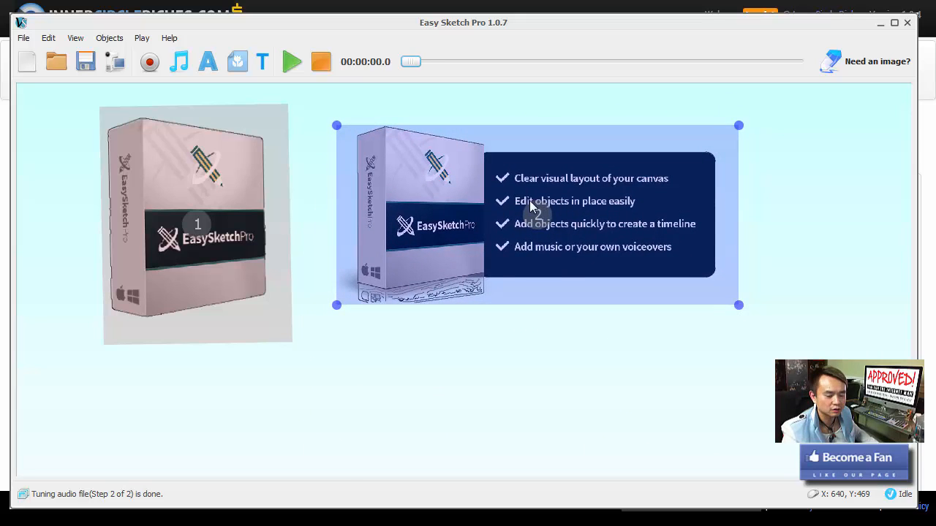
Move the feature-list image slightly farther right, widening the gap to the first box image
left_click_drag(534, 209, 556, 211)
left_click(310, 213)
left_click_drag(287, 408, 311, 405)
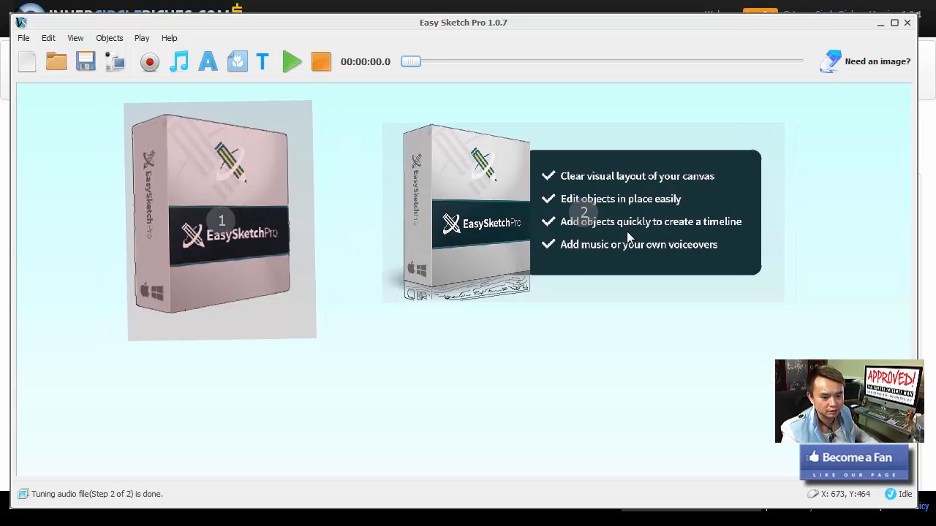
left_click(533, 214)
left_click(335, 213)
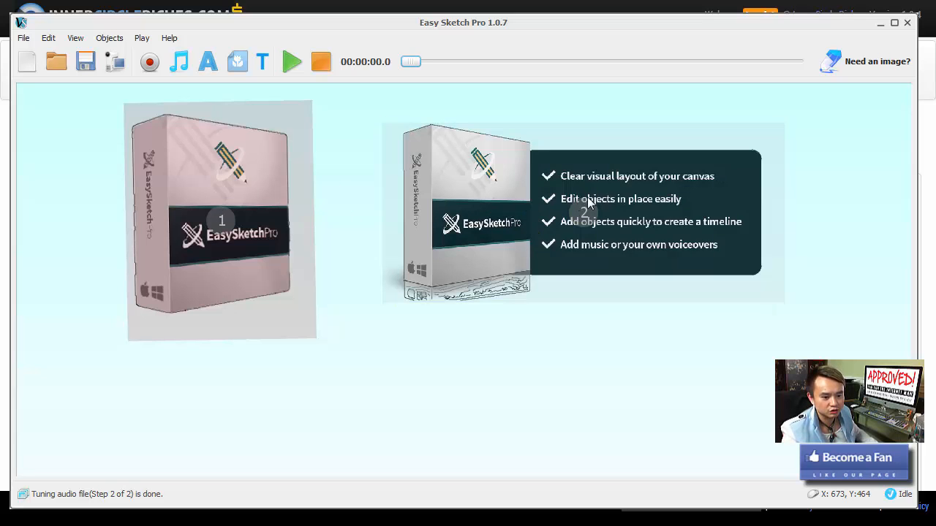
right_click(630, 196)
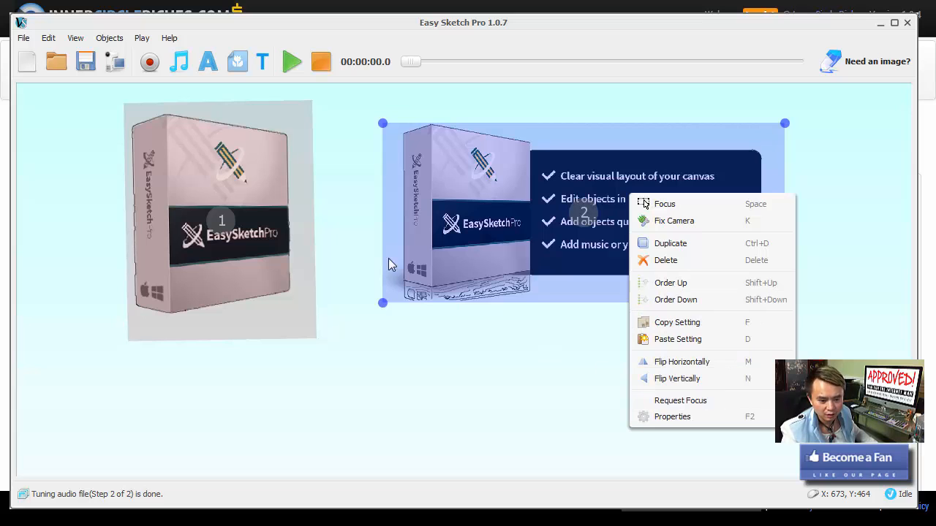
left_click(365, 241)
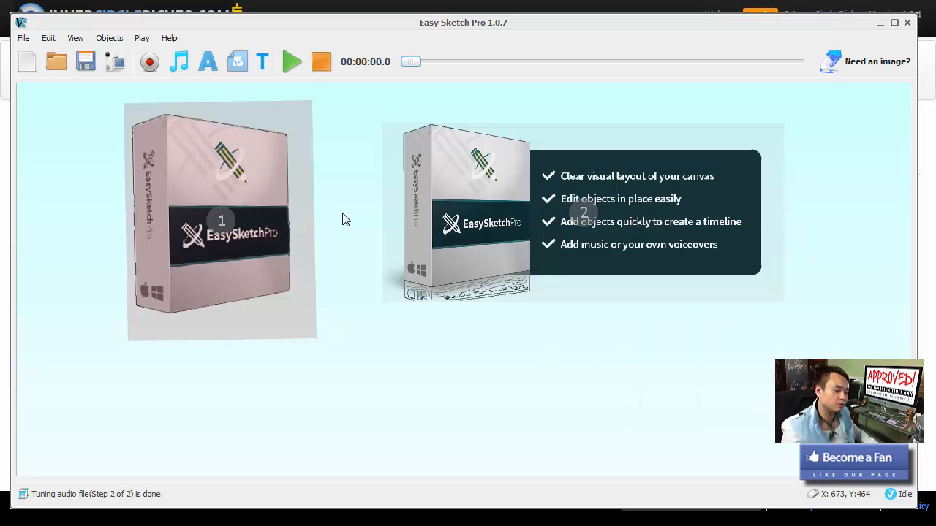
left_click_drag(462, 260, 484, 257)
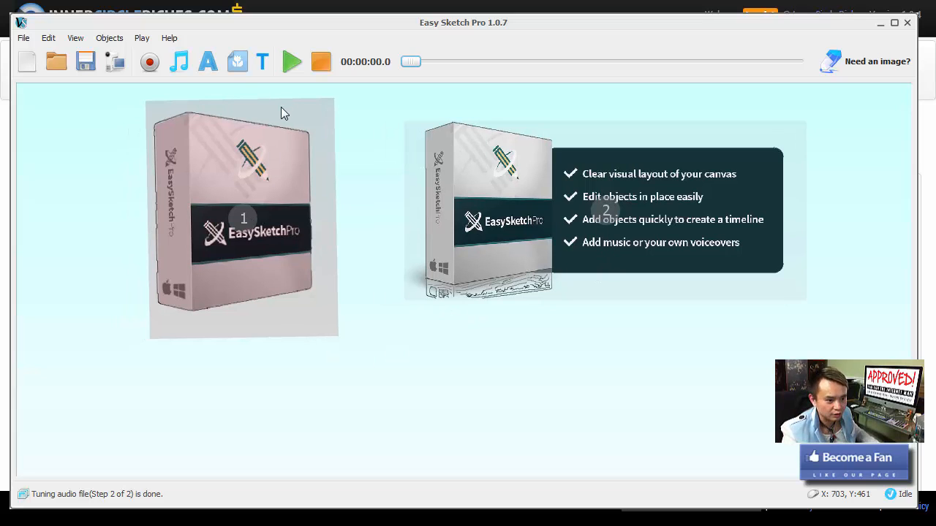
Import iMacLogo4.png from the New folder inside Video Editing Files\WarriorLogo with the details set to 100%
left_click(238, 63)
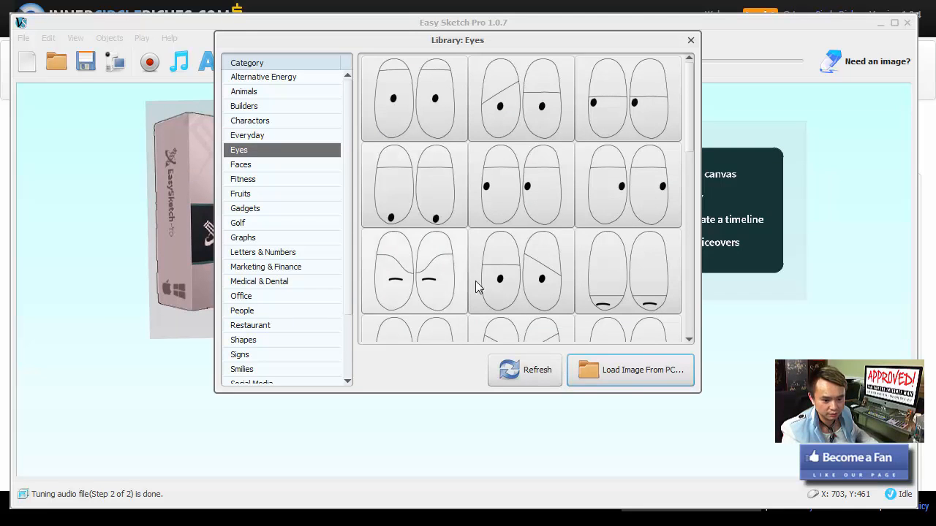
left_click(627, 373)
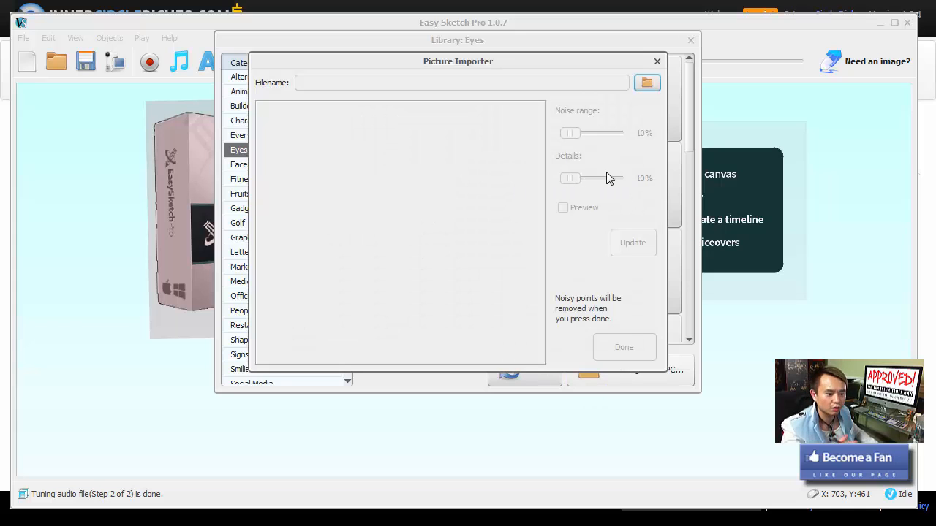
left_click(647, 83)
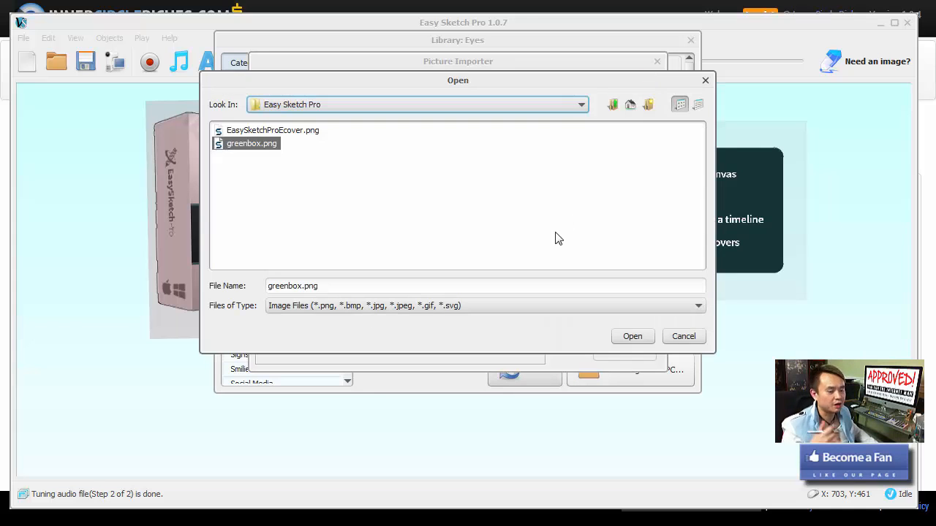
left_click(612, 105)
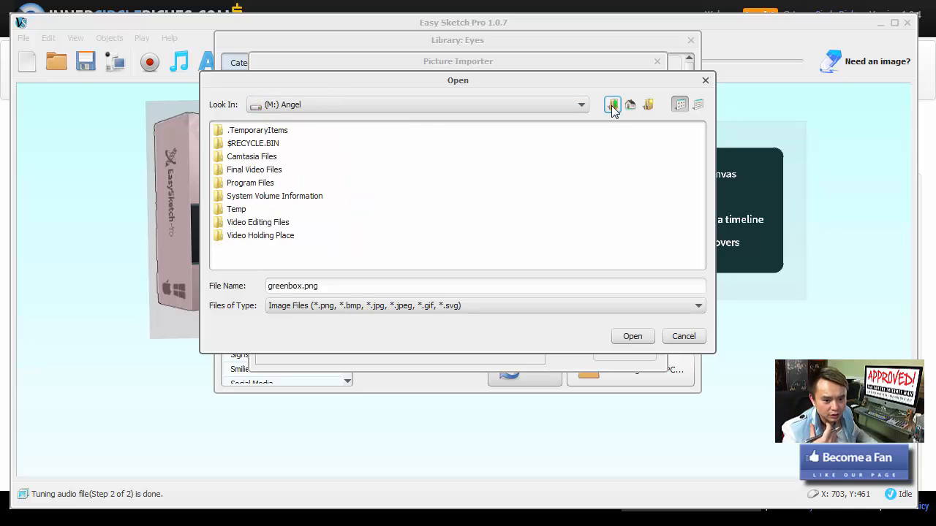
left_click(269, 238)
double_click(261, 222)
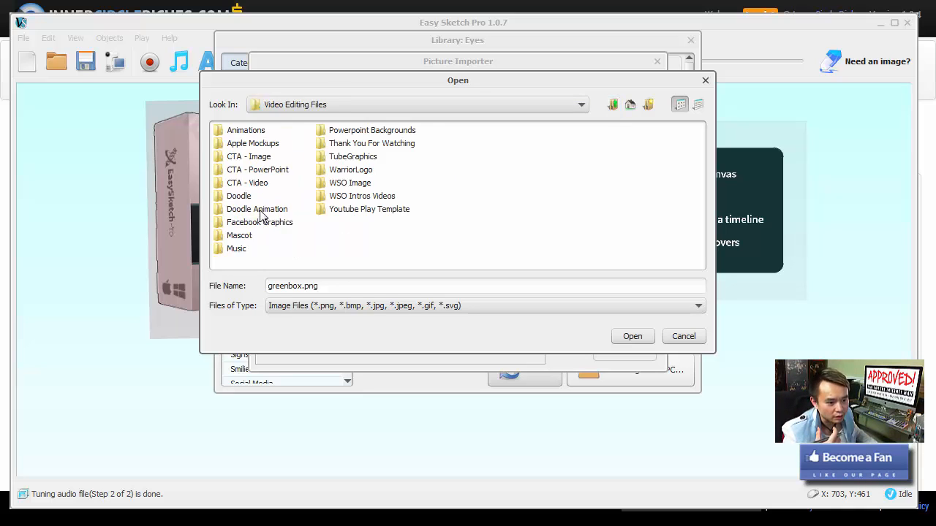
double_click(342, 171)
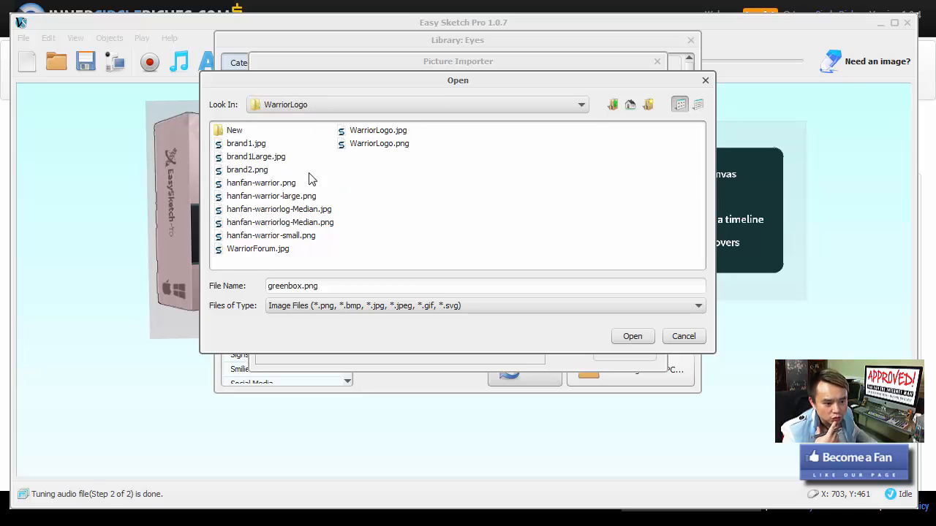
double_click(238, 131)
double_click(252, 223)
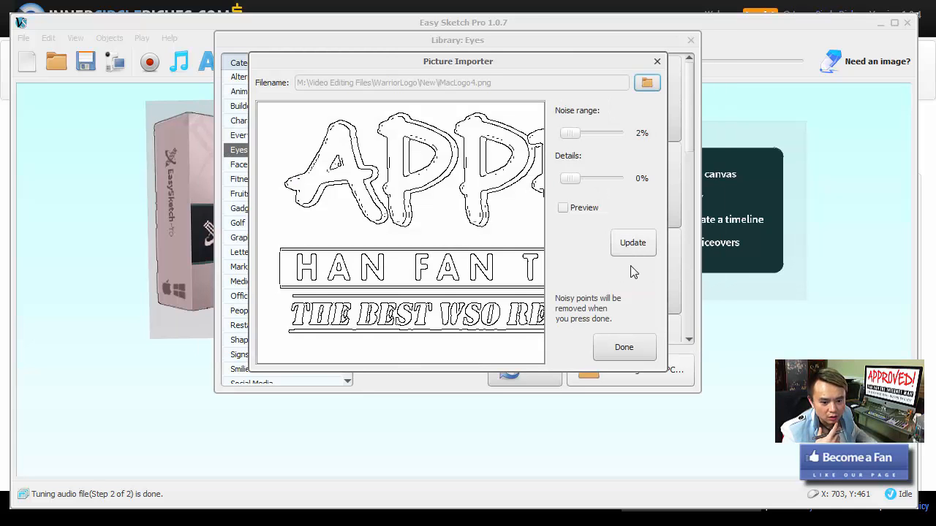
left_click_drag(573, 180, 696, 188)
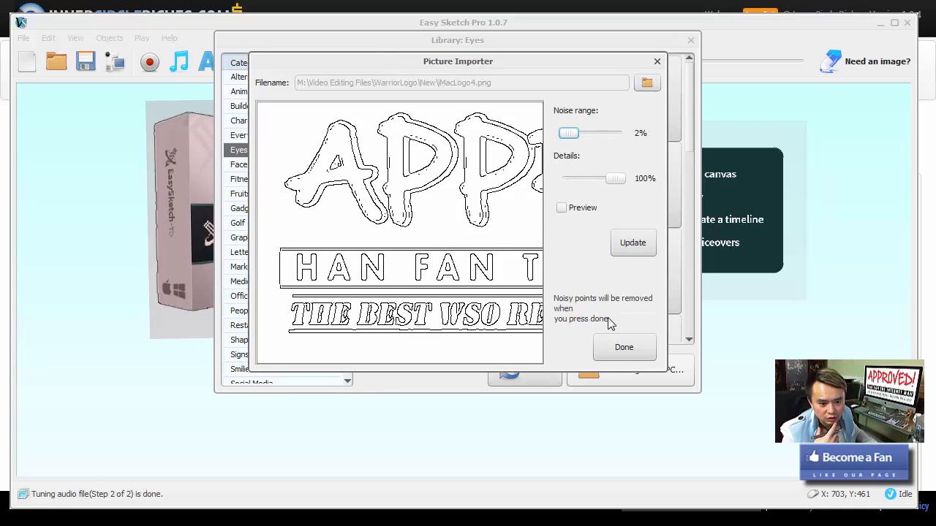
left_click(621, 349)
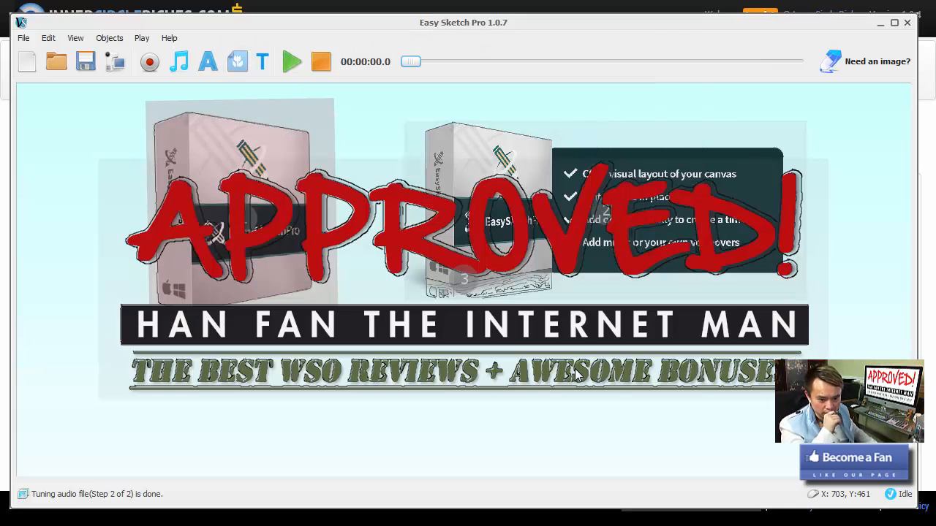
Shrink the imported APPROVED! logo, keep it horizontal and center it below the box and feature-list images
left_click(458, 279)
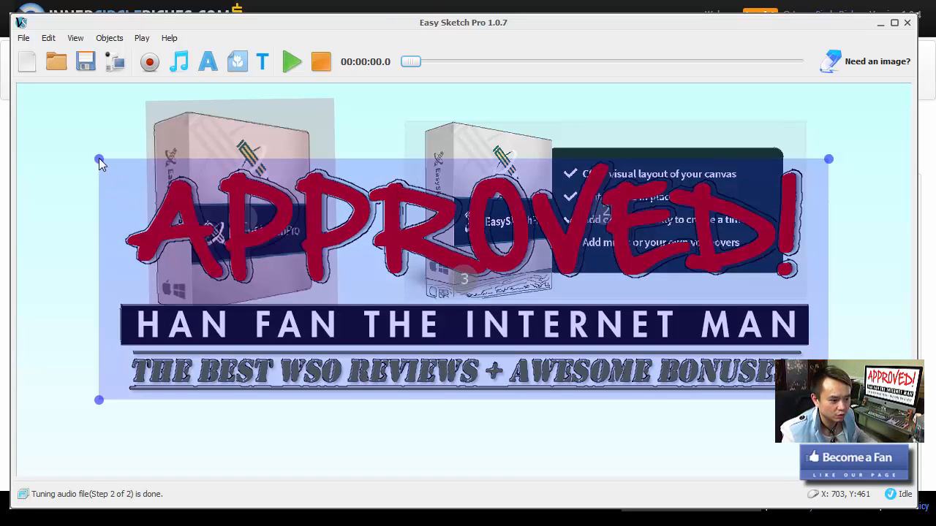
left_click_drag(98, 158, 373, 241)
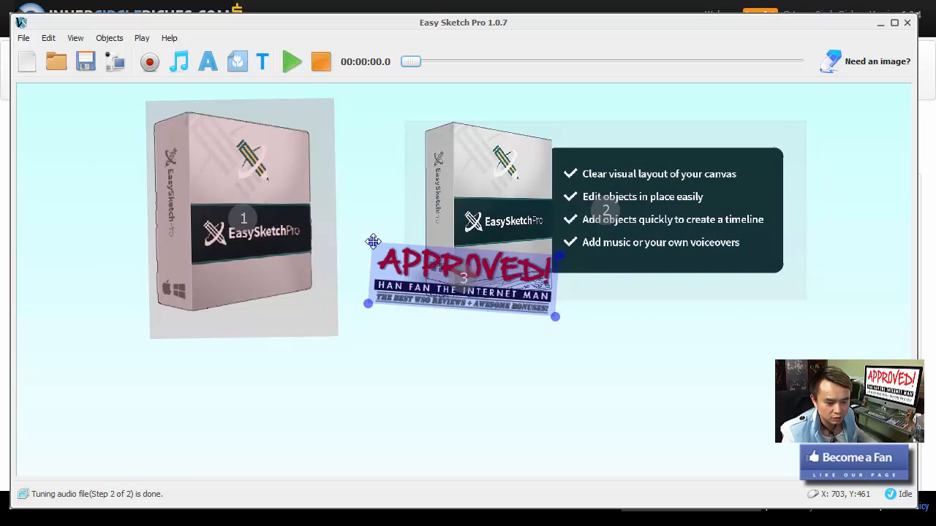
left_click_drag(438, 265, 382, 378)
left_click_drag(504, 438, 608, 461)
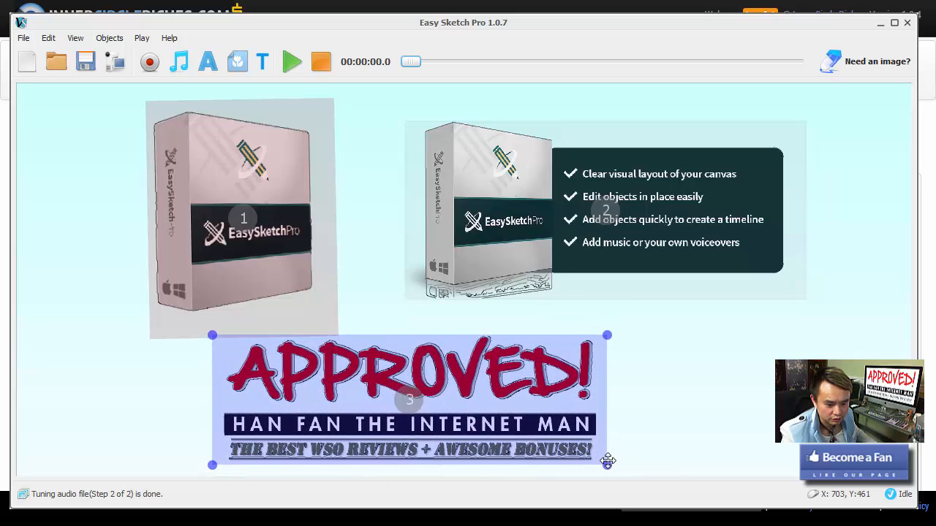
left_click_drag(525, 409, 587, 415)
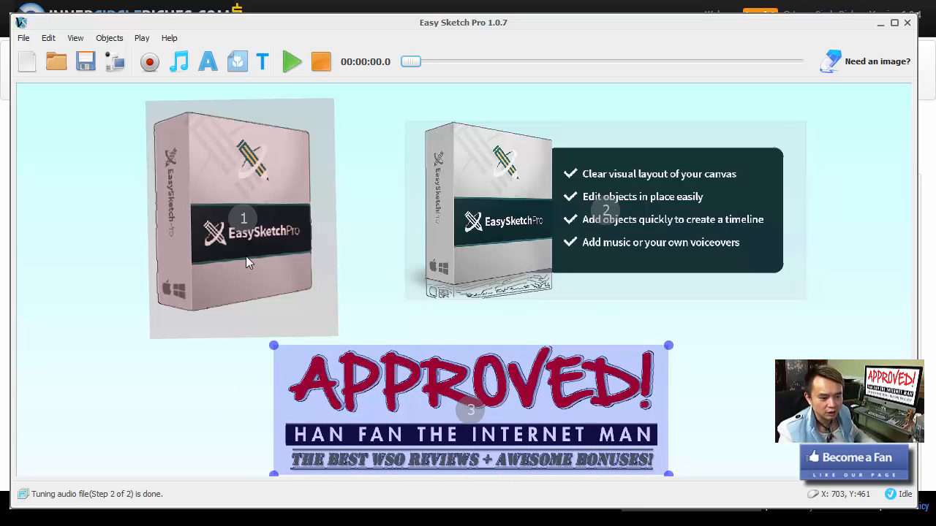
left_click(120, 206)
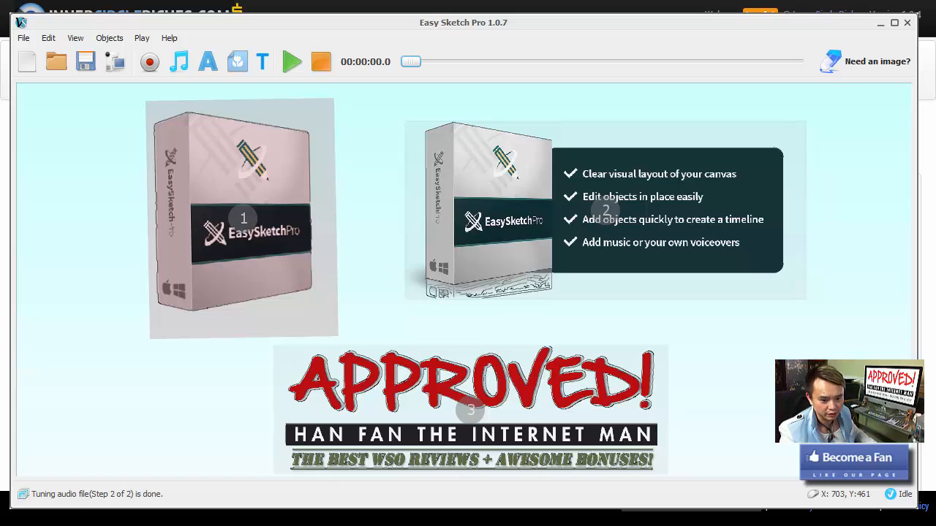
Fix the camera for the first box image at the current view of all three images
right_click(385, 242)
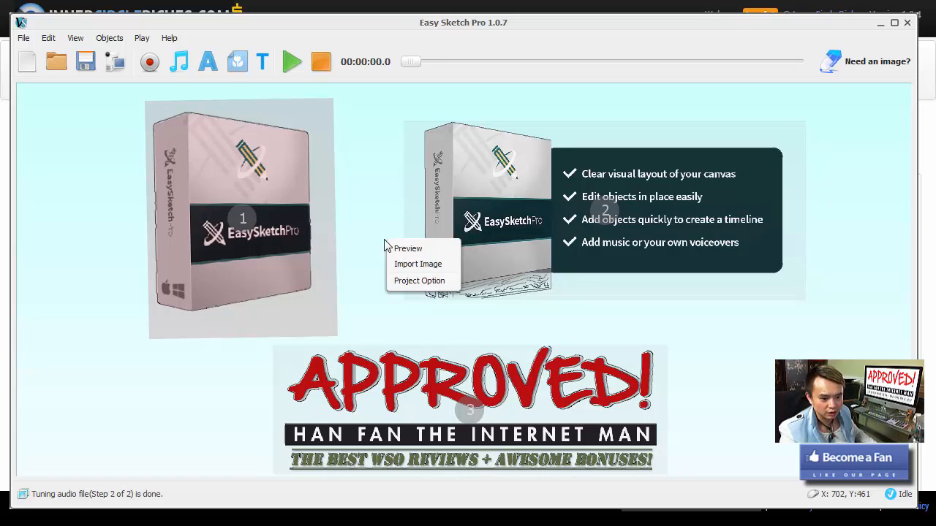
left_click(360, 250)
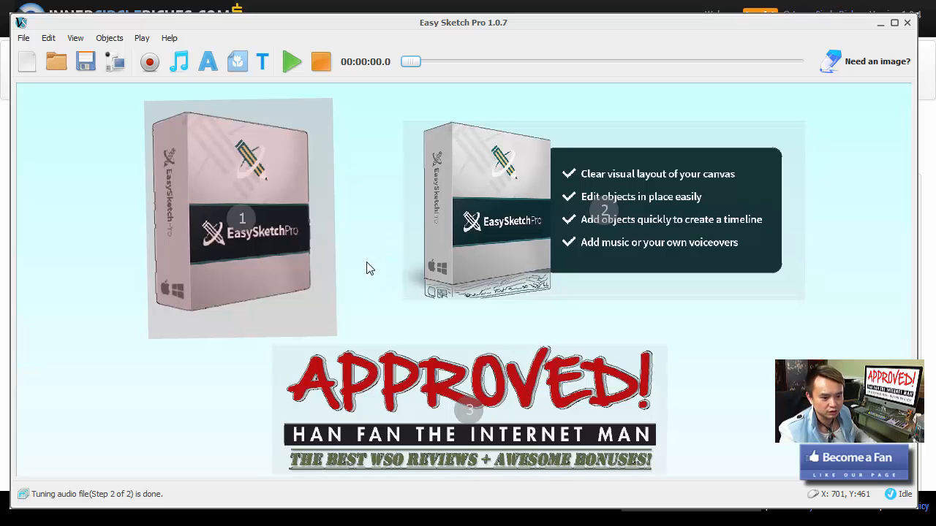
right_click(388, 321)
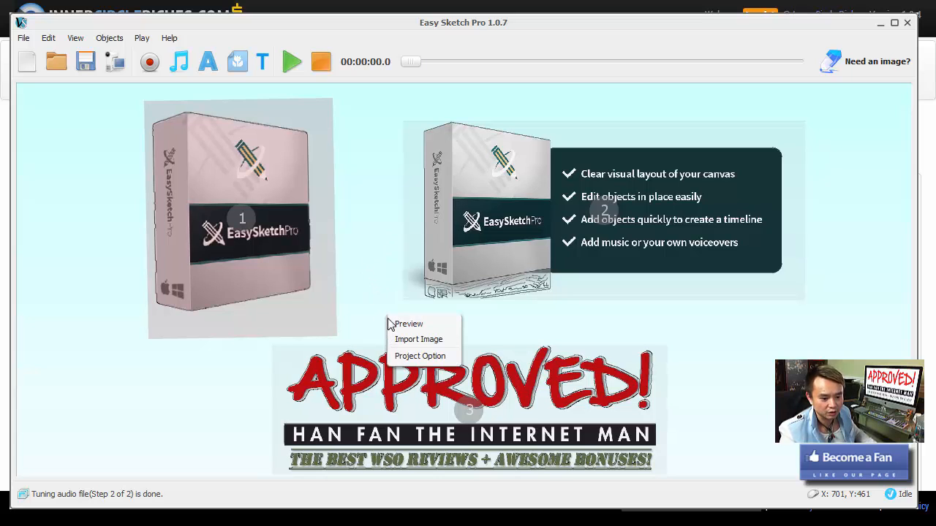
right_click(322, 220)
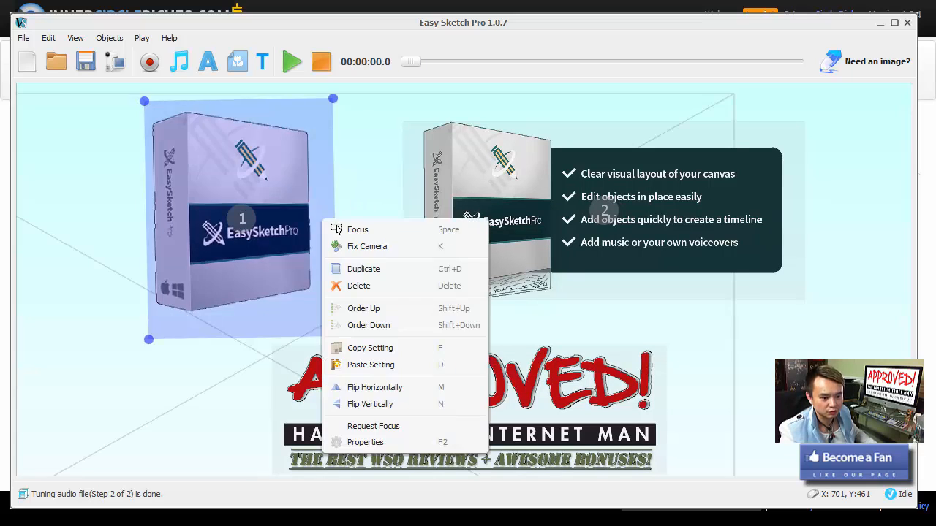
left_click(378, 251)
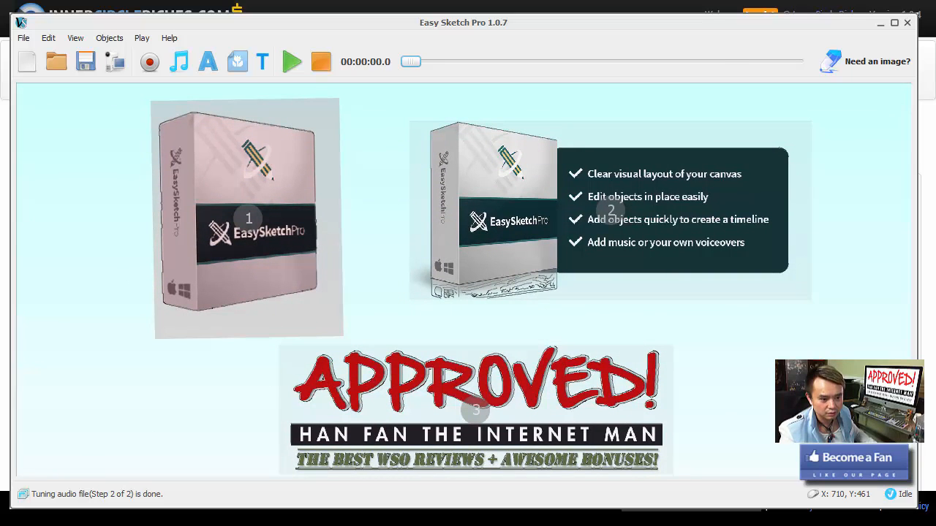
right_click(413, 324)
left_click(394, 296)
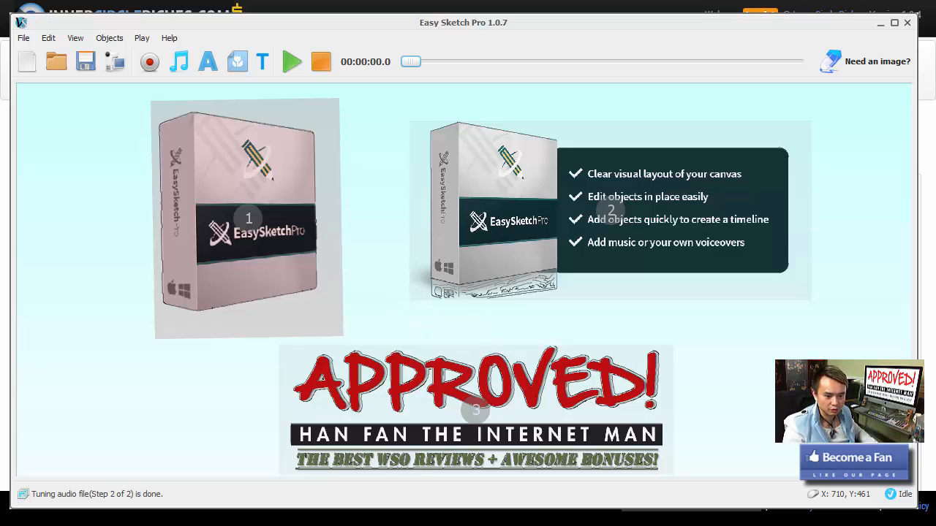
right_click(364, 283)
left_click(319, 286)
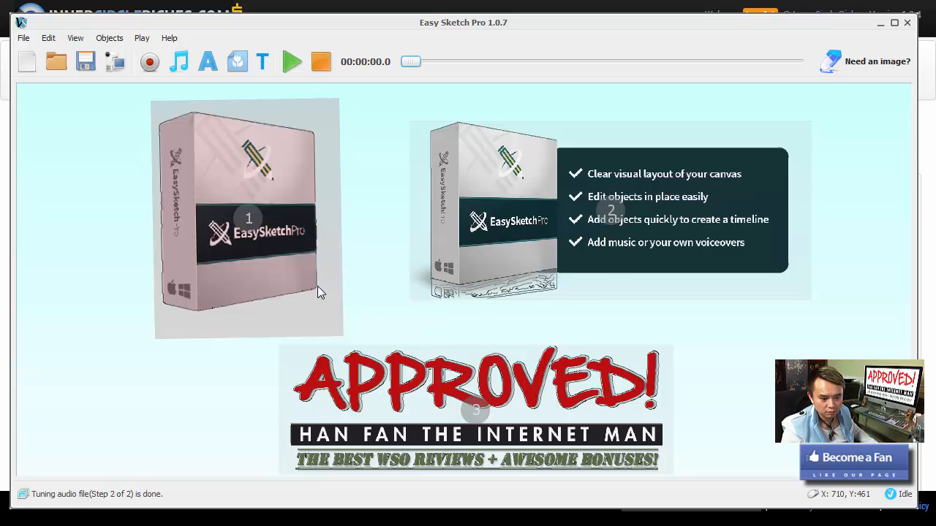
right_click(319, 286)
left_click(310, 302)
right_click(311, 302)
key("Escape")
Preview the sketch animation of all three images and stop the playback
left_click(468, 342)
left_click(291, 63)
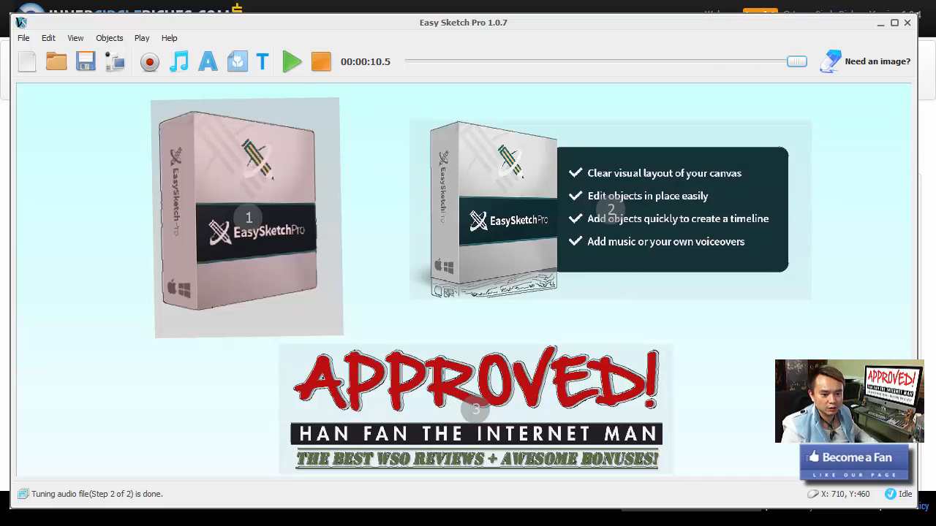
left_click(321, 62)
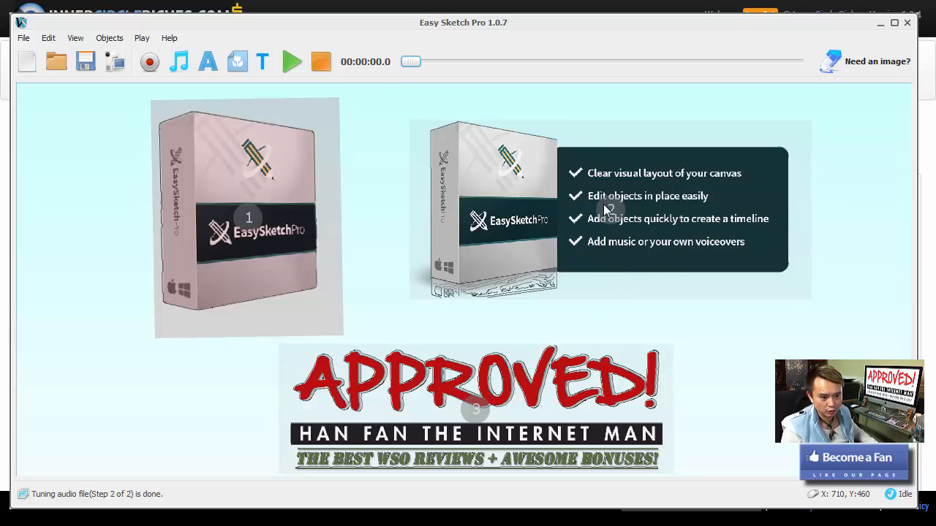
Set the drawing time of the second image, the box with the feature list, to 48.0 seconds in the timeline
left_click(262, 61)
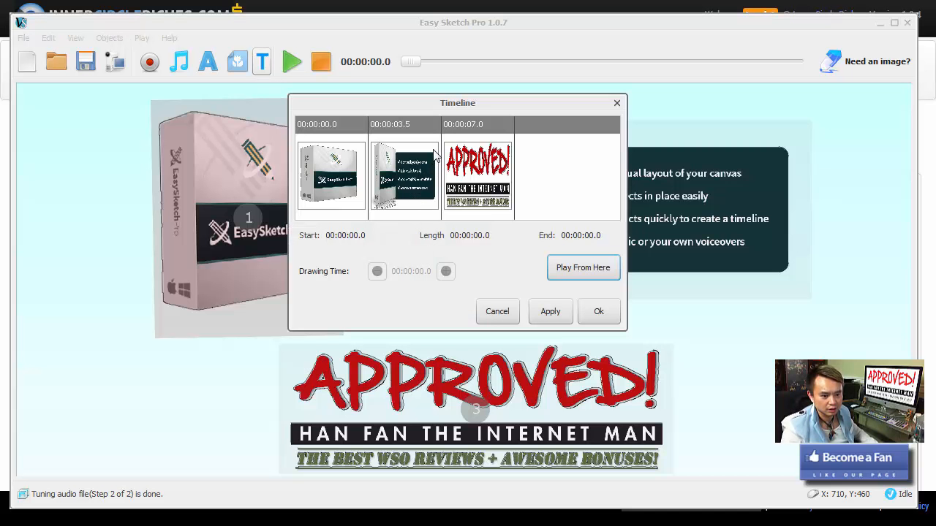
left_click(408, 144)
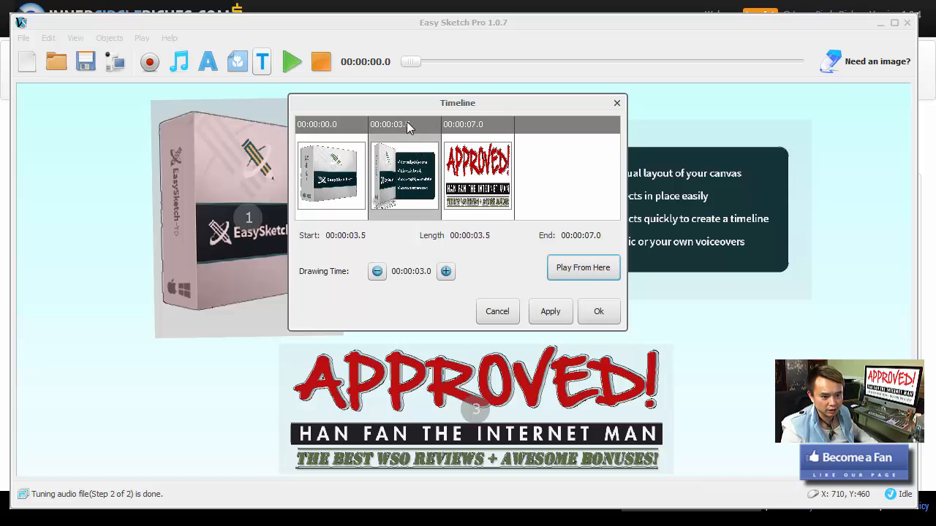
left_click(446, 271)
left_click(445, 271)
left_click(445, 271)
left_click(446, 272)
left_click(446, 271)
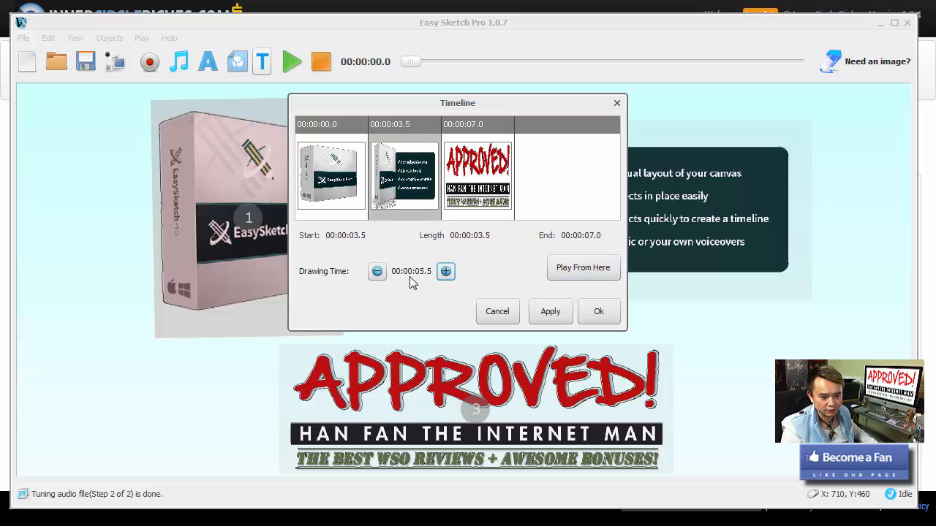
left_click(445, 271)
left_click(446, 271)
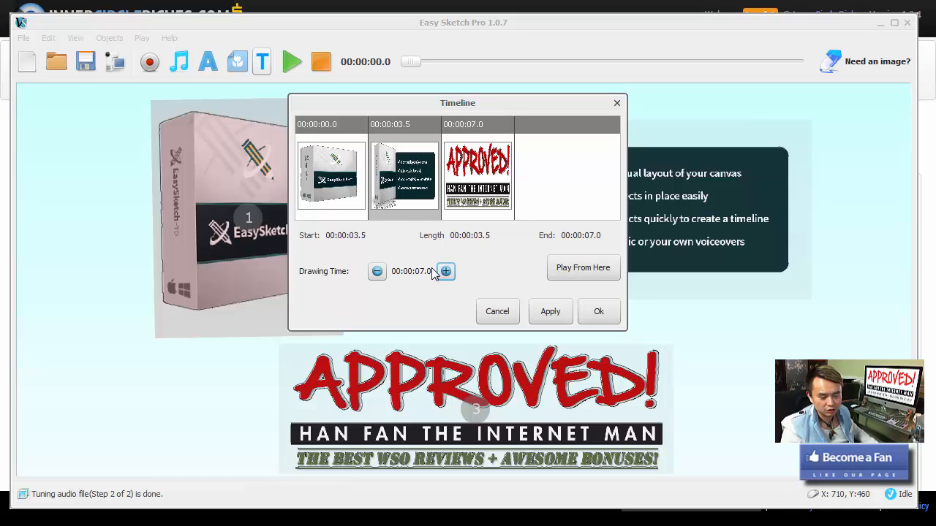
left_click(445, 272)
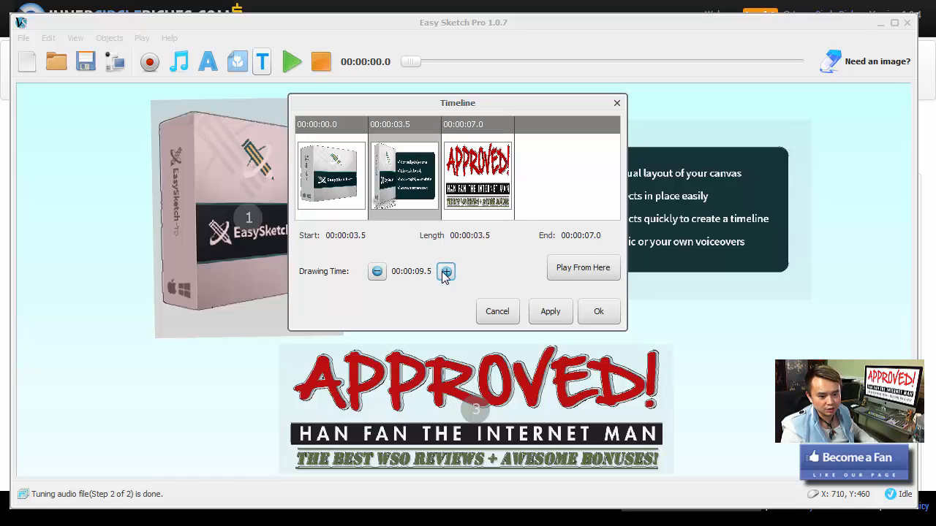
left_click(445, 272)
left_click(446, 271)
left_click(445, 272)
left_click(445, 271)
left_click(446, 271)
left_click(445, 272)
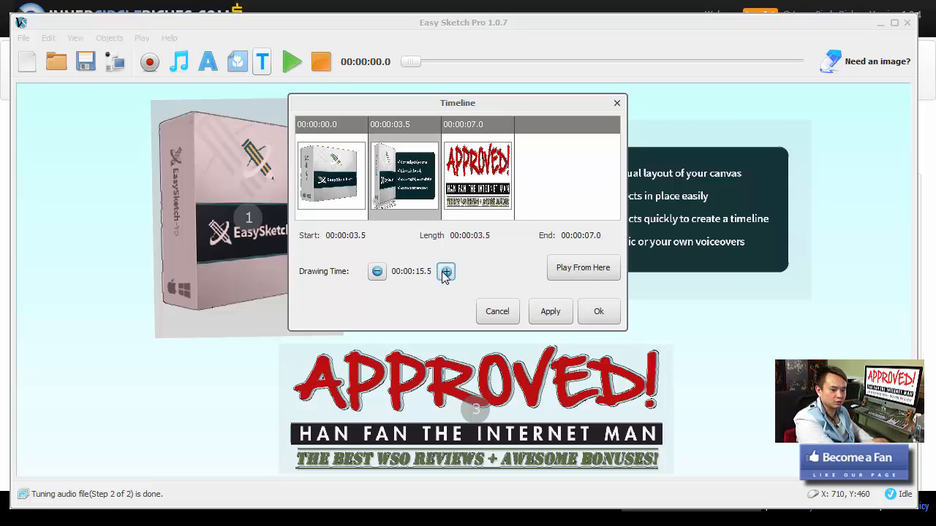
left_click(445, 271)
left_click(446, 271)
left_click(445, 271)
left_click(445, 271)
left_click(445, 271)
left_click(446, 271)
left_click(445, 271)
left_click(445, 272)
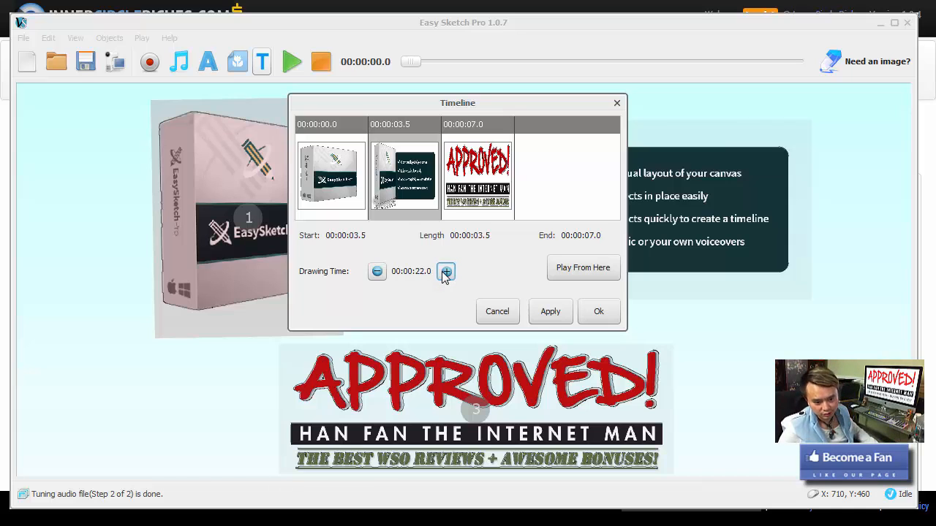
left_click(445, 272)
left_click(445, 271)
left_click(445, 272)
left_click(445, 271)
left_click(445, 271)
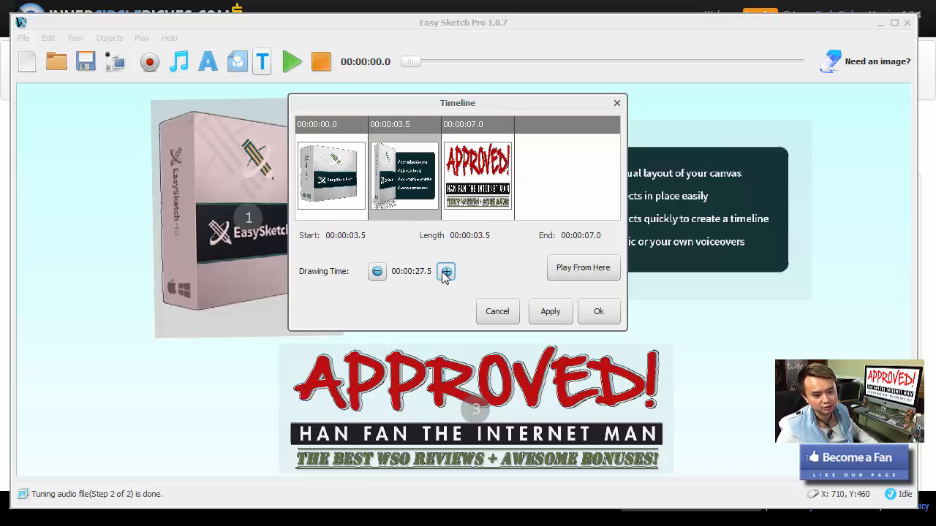
left_click(445, 272)
left_click(445, 271)
left_click(446, 271)
left_click(445, 271)
left_click(445, 271)
left_click(446, 271)
left_click(445, 271)
left_click(445, 271)
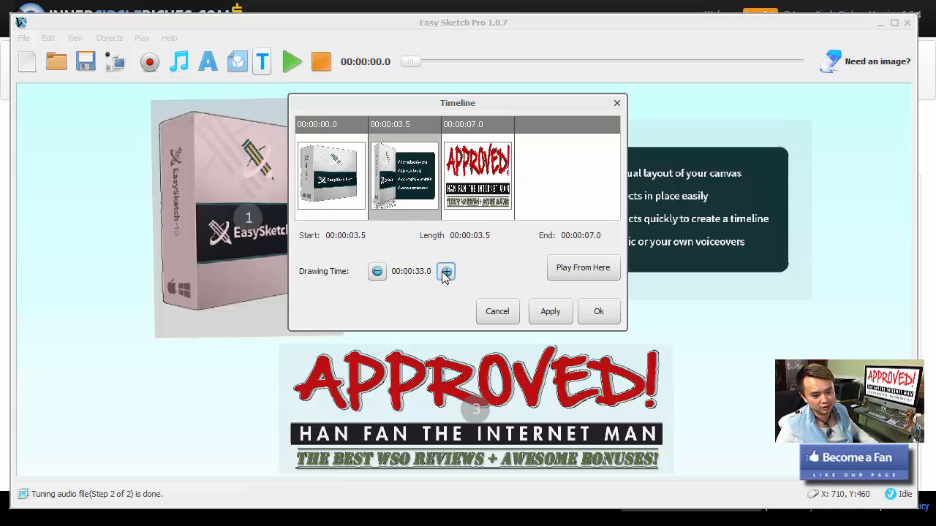
left_click(445, 271)
left_click(446, 271)
left_click(445, 271)
left_click(446, 271)
left_click(445, 271)
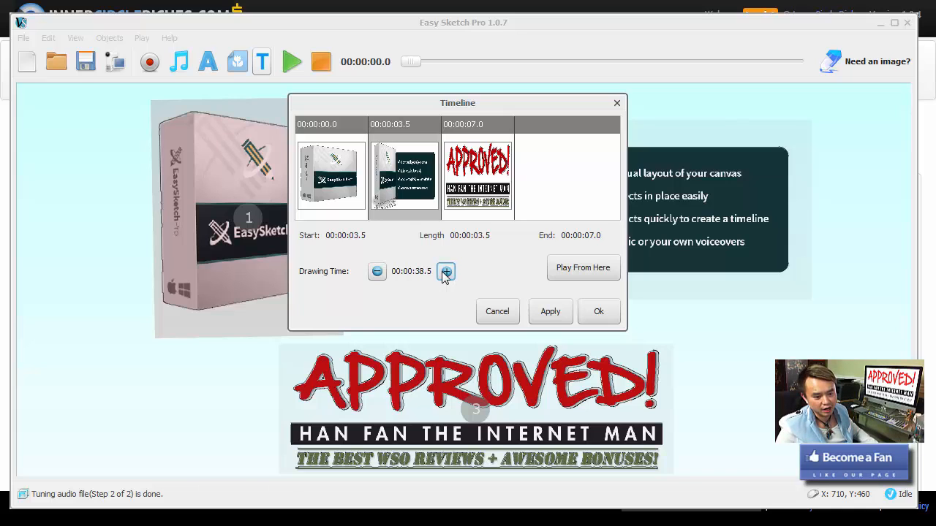
left_click(445, 271)
left_click(446, 271)
left_click(445, 271)
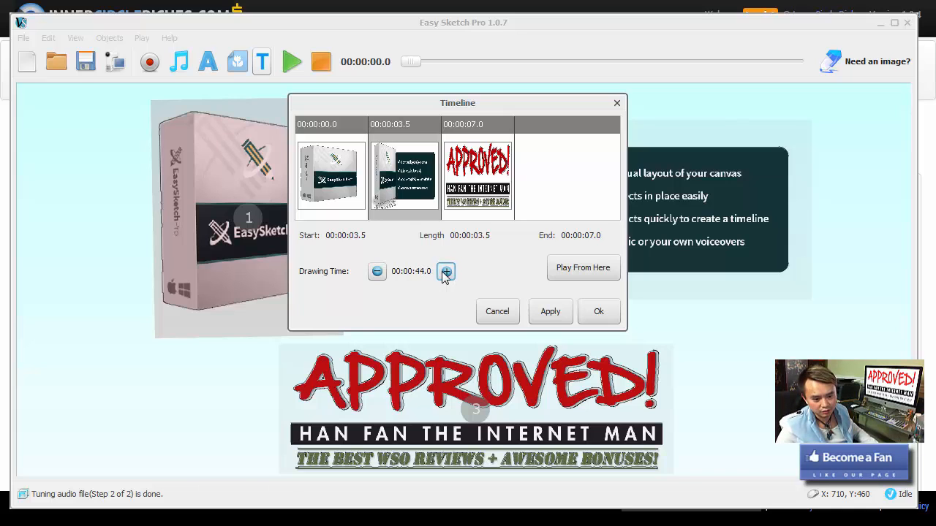
left_click(445, 271)
left_click(445, 271)
left_click(446, 271)
left_click(446, 271)
left_click(445, 271)
left_click(445, 272)
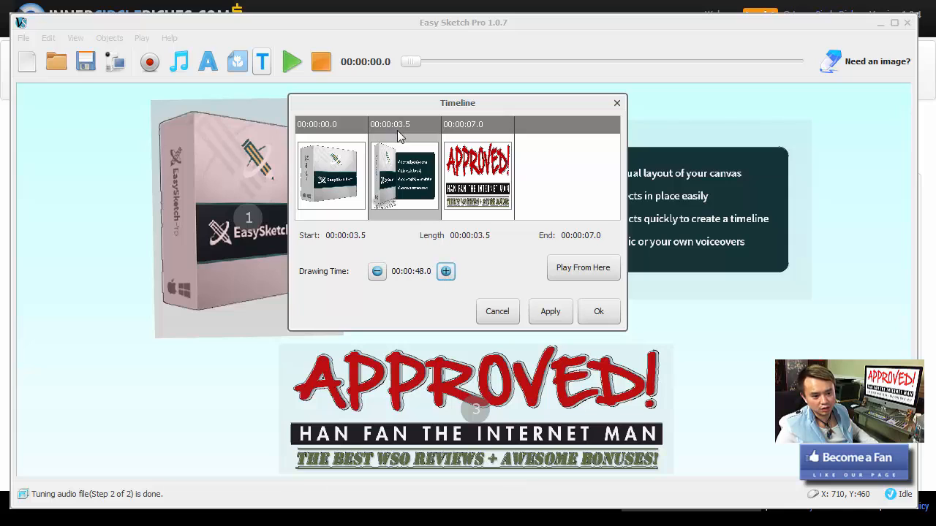
Set the drawing time of the first box image to 15.0 seconds in the timeline
left_click(339, 119)
left_click(446, 271)
left_click(446, 272)
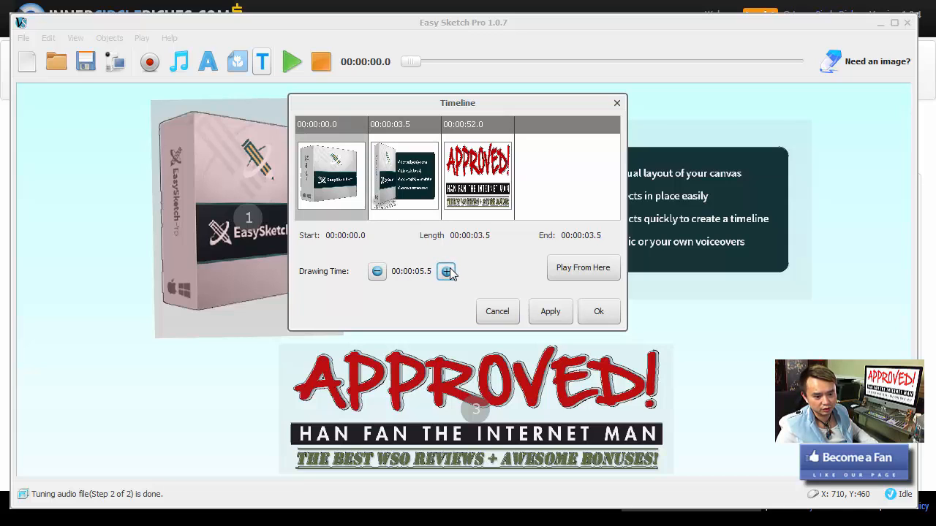
left_click(446, 271)
left_click(446, 271)
left_click(446, 271)
left_click(446, 271)
left_click(446, 271)
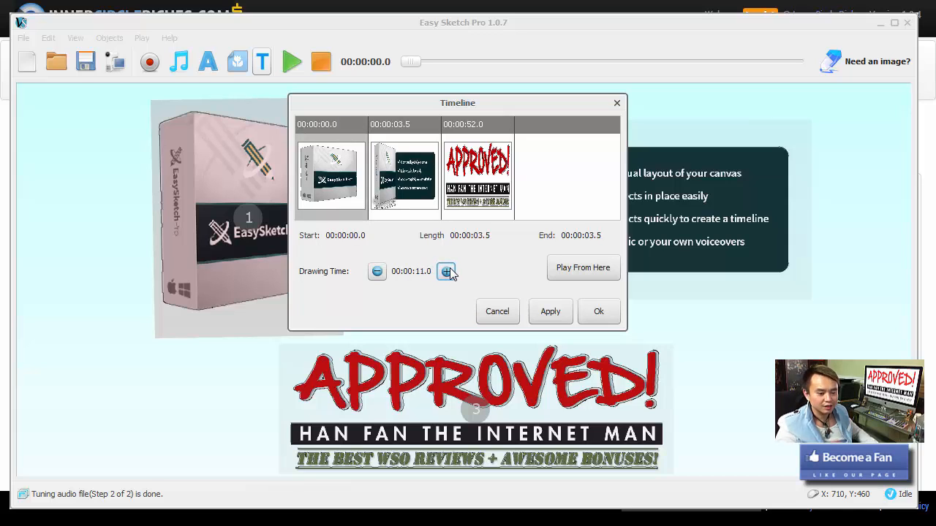
left_click(449, 268)
left_click(450, 267)
left_click(450, 268)
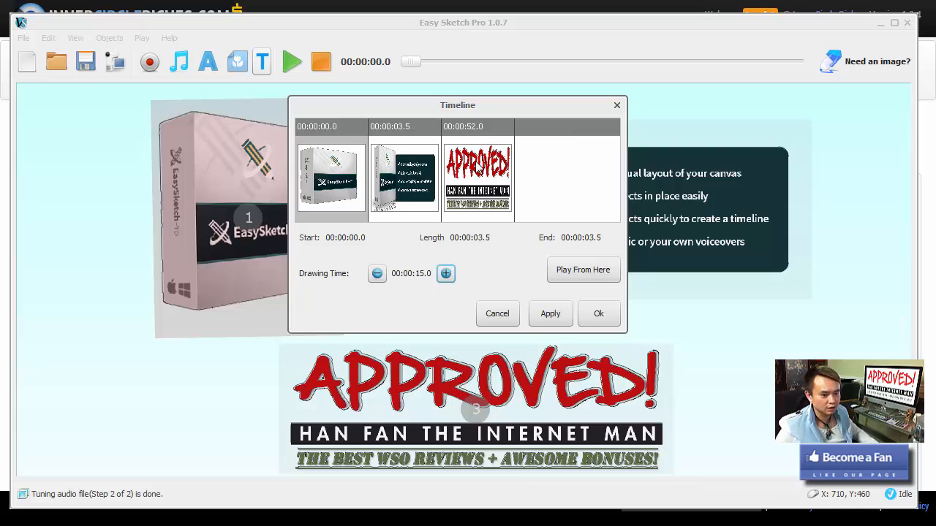
Set the APPROVED! logo's drawing time to 22.0 seconds and confirm the timeline changes
left_click(489, 133)
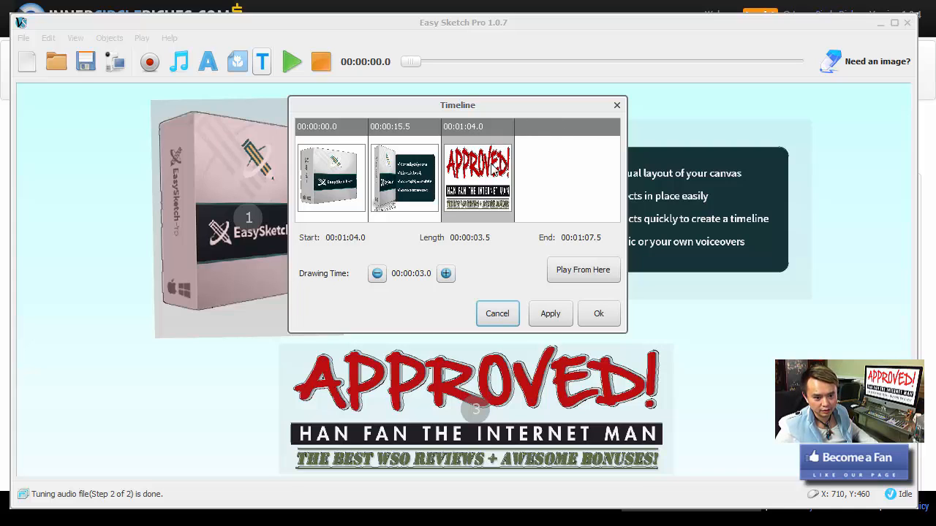
left_click(446, 274)
left_click(446, 273)
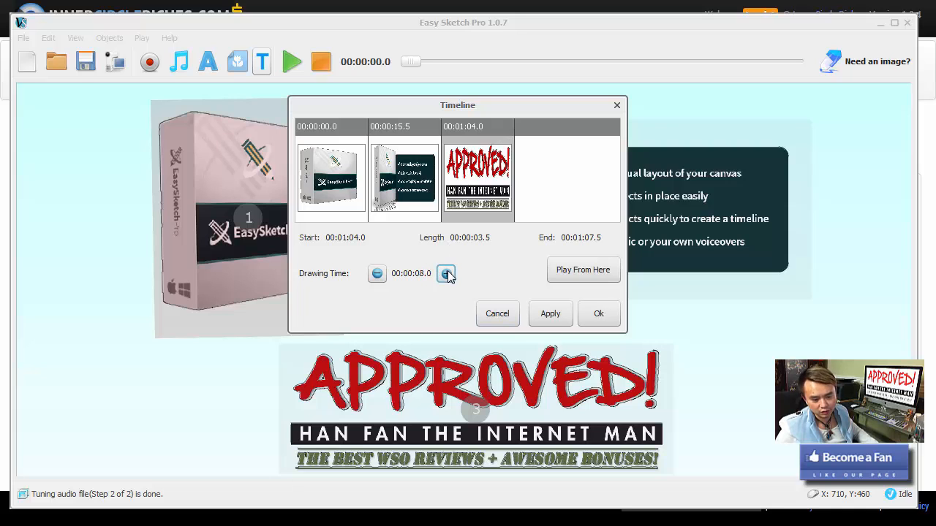
left_click(446, 274)
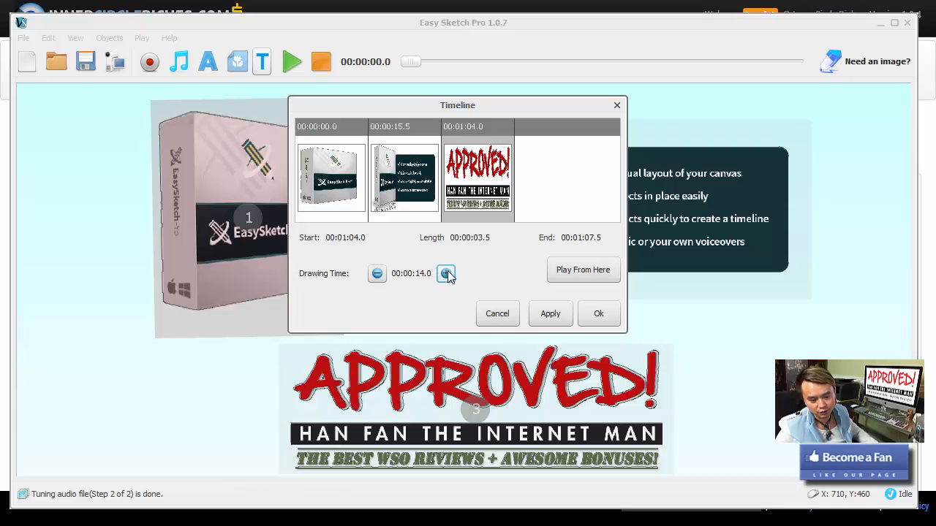
left_click(447, 274)
left_click(379, 275)
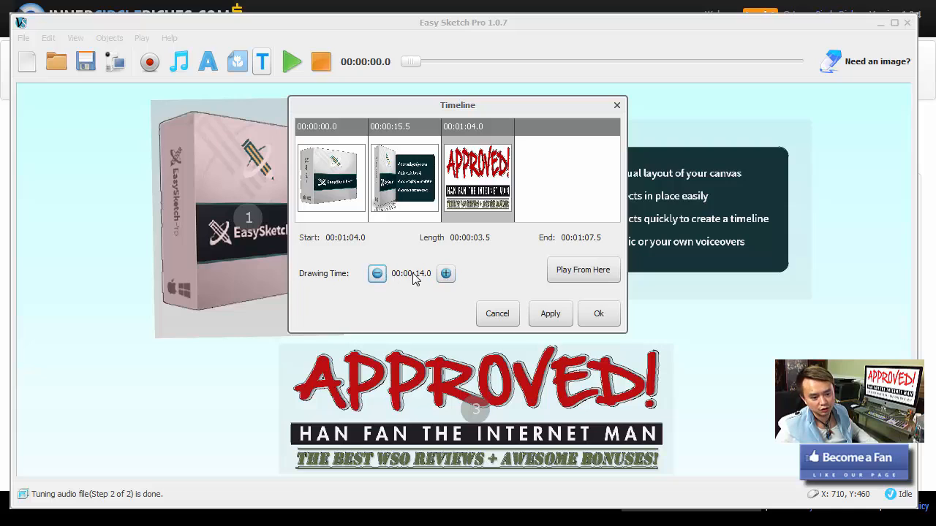
left_click(445, 274)
left_click(446, 274)
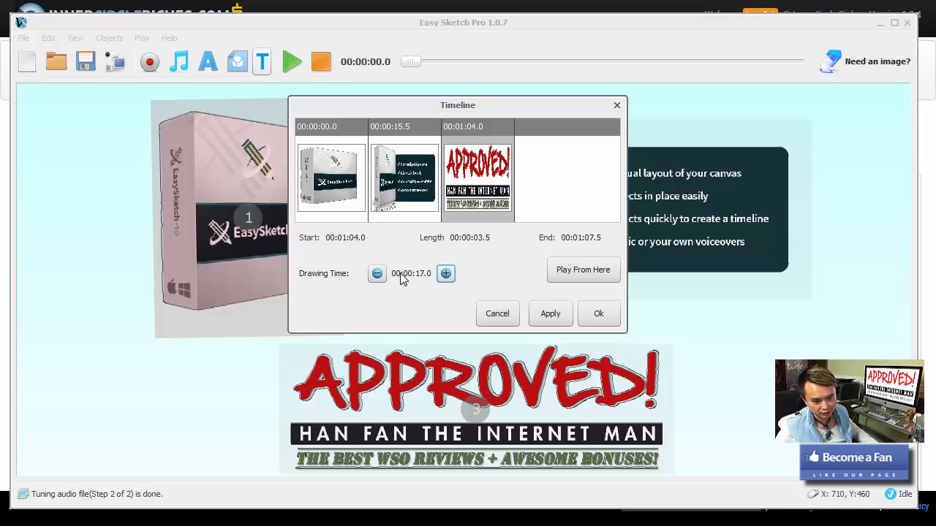
left_click(446, 274)
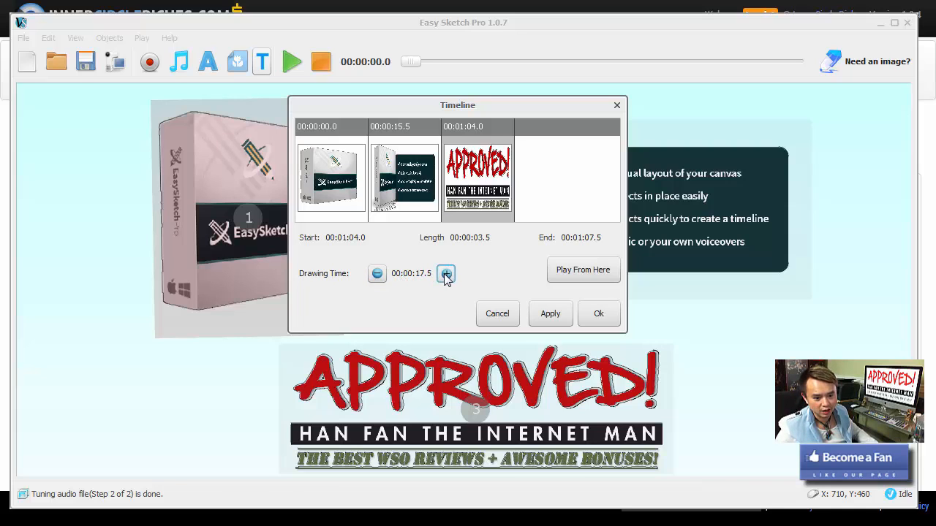
left_click(446, 274)
left_click(445, 274)
left_click(445, 274)
left_click(445, 273)
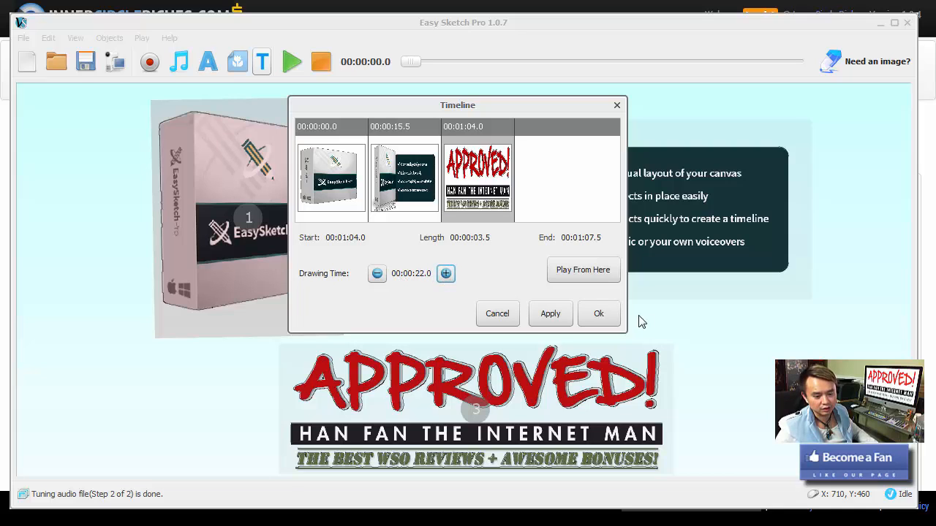
left_click(585, 275)
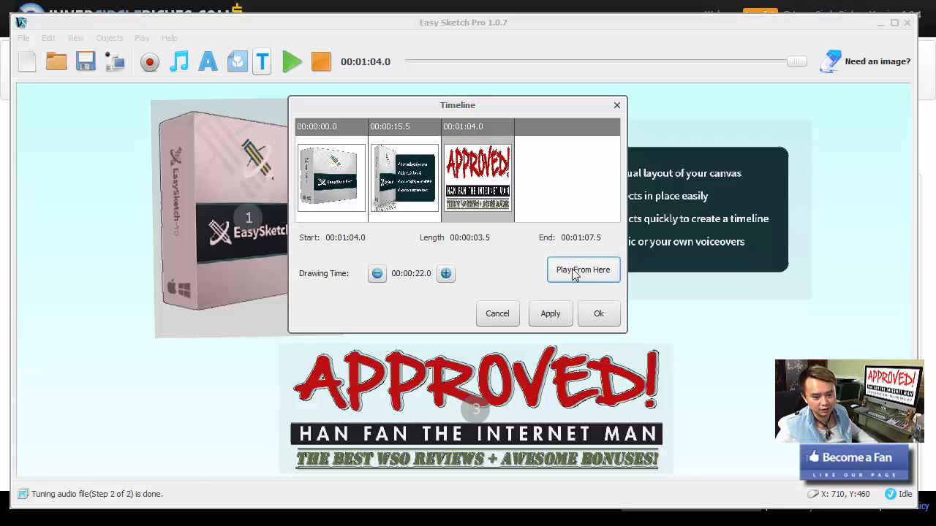
left_click(601, 313)
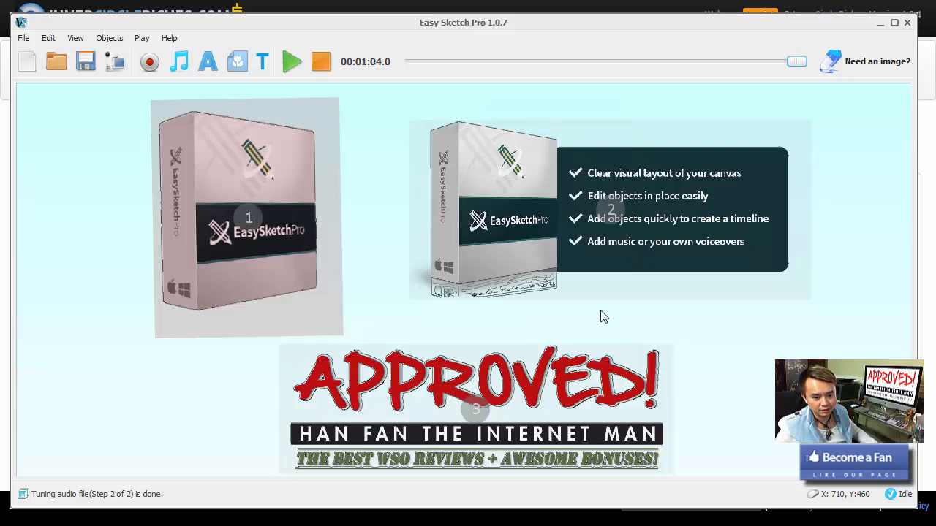
Preview the sketch animation from the beginning with the new drawing times, stopping during the second image
left_click(322, 69)
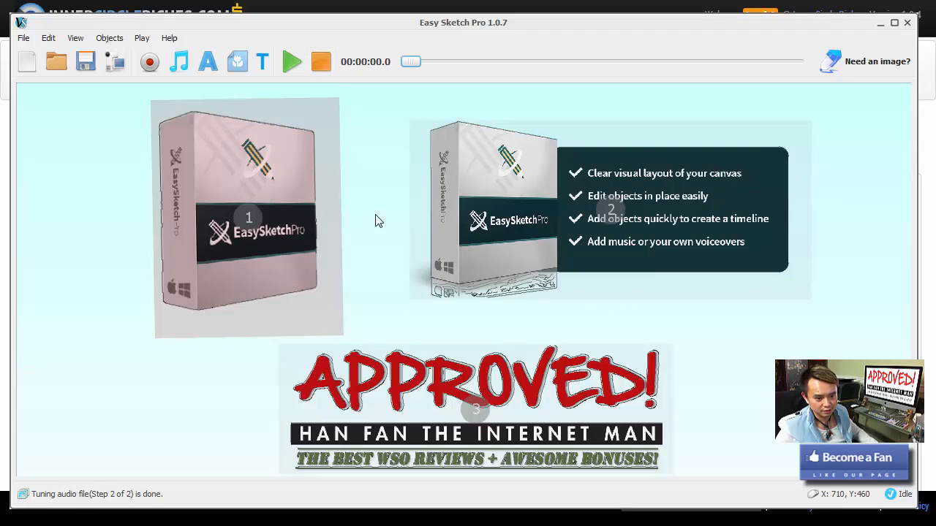
left_click(286, 64)
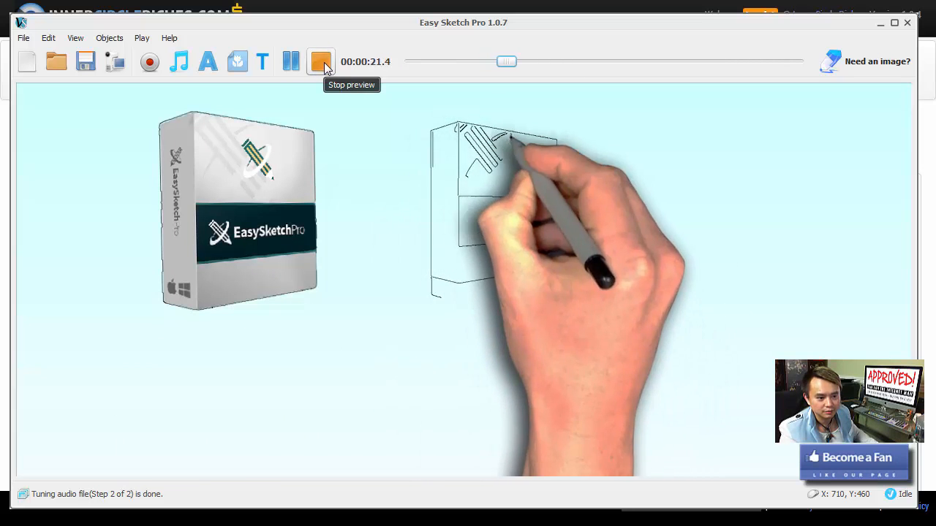
left_click(324, 63)
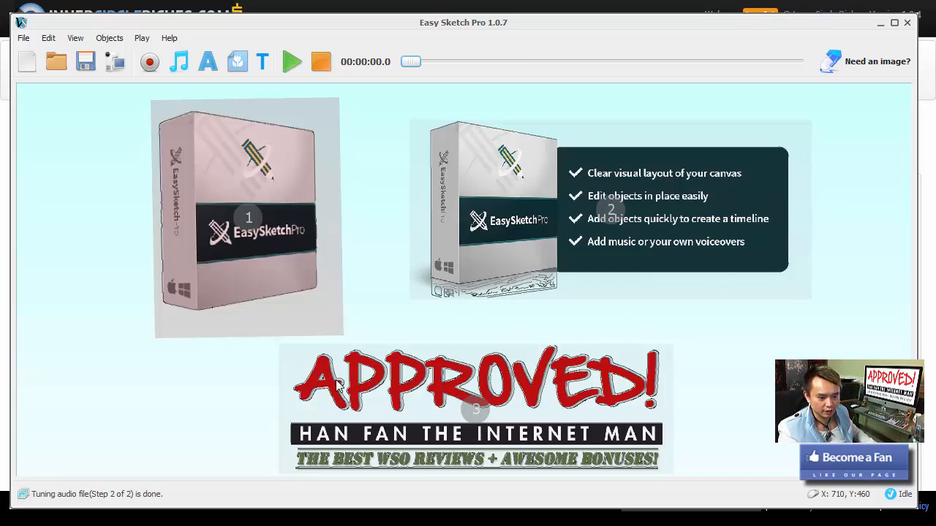
Set the APPROVED! logo's entrance effect to Drag In By Hand with the straight rightward direction
left_click(475, 414)
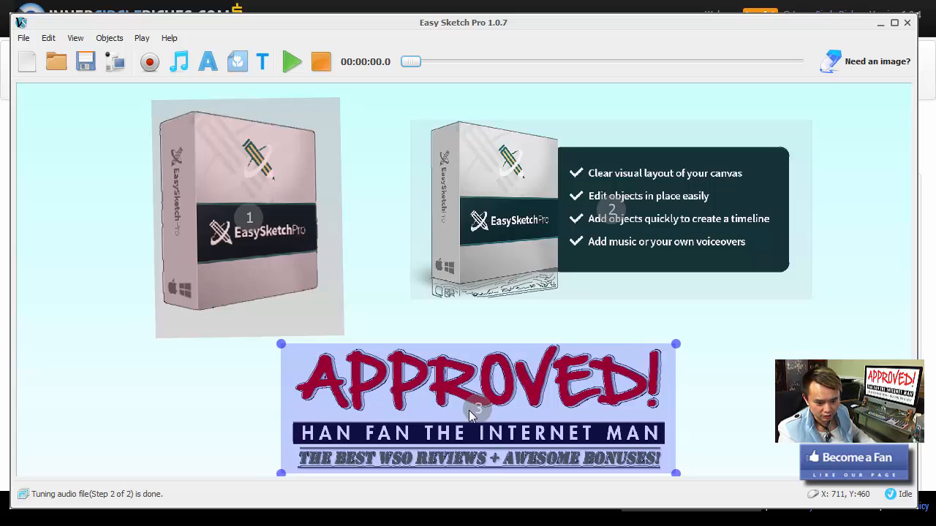
right_click(477, 371)
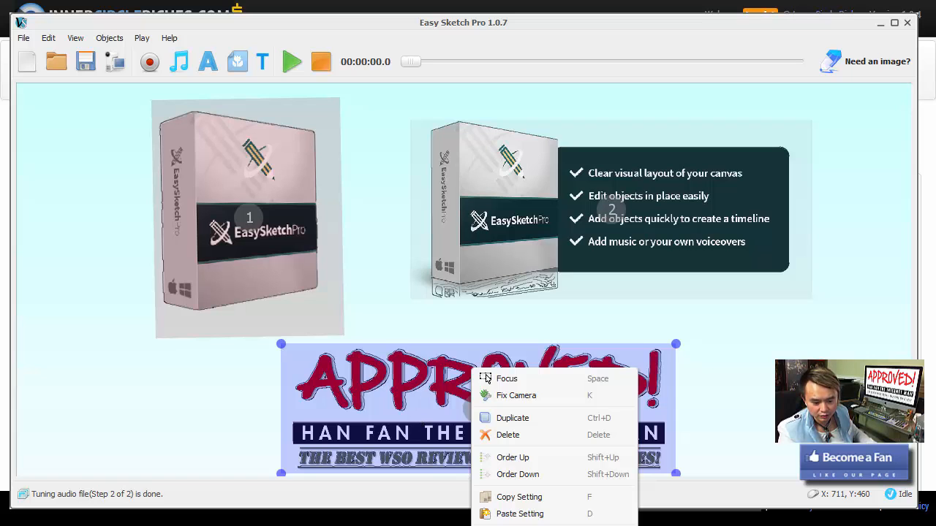
left_click(512, 525)
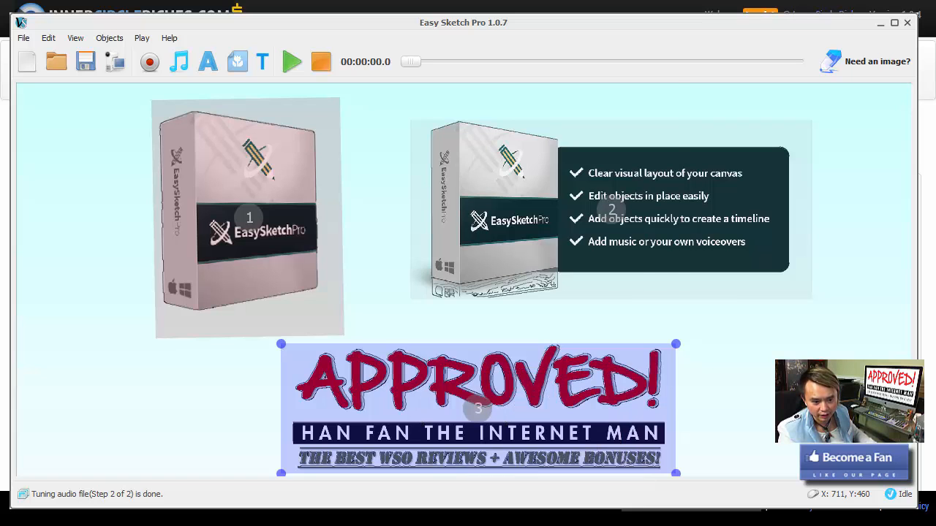
left_click(326, 109)
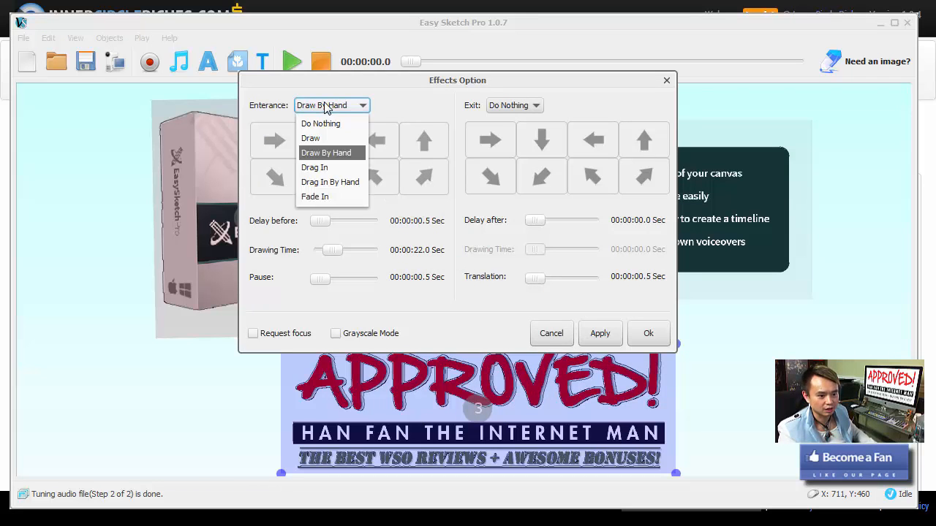
left_click(340, 182)
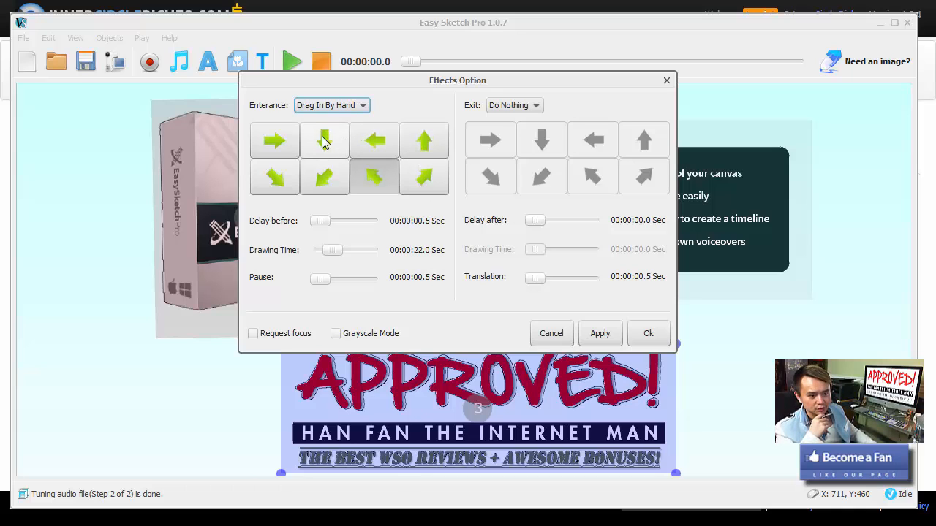
left_click(276, 145)
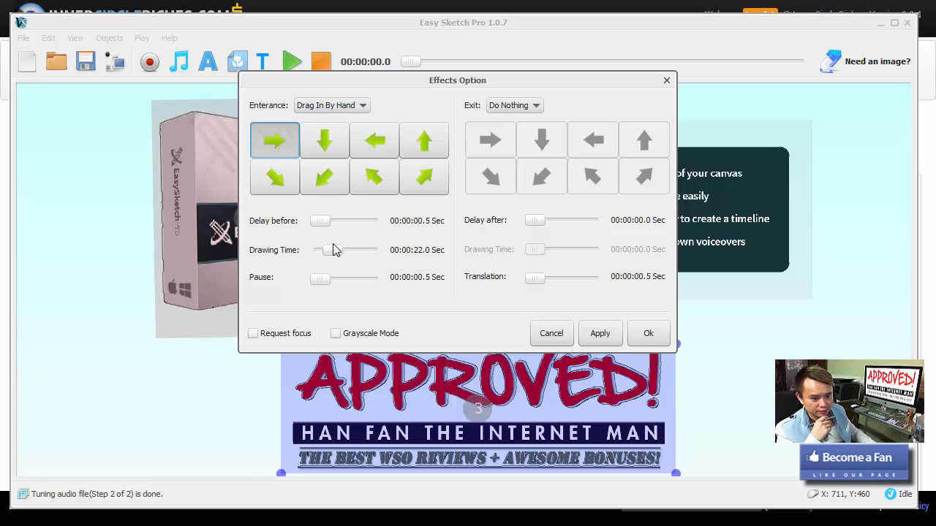
Set the APPROVED! logo's drawing time to 8.0 seconds, keep its exit effect at Do Nothing, and confirm the effect options
left_click_drag(333, 253, 325, 252)
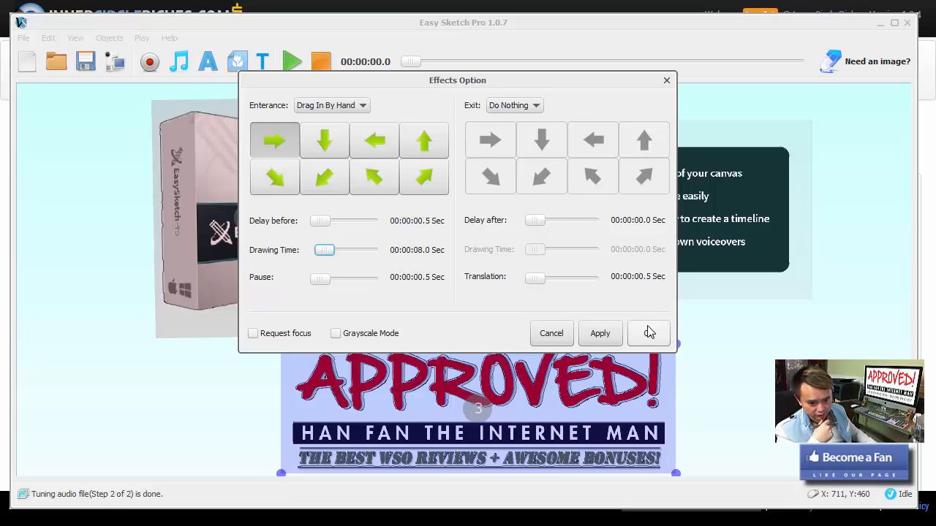
left_click(500, 108)
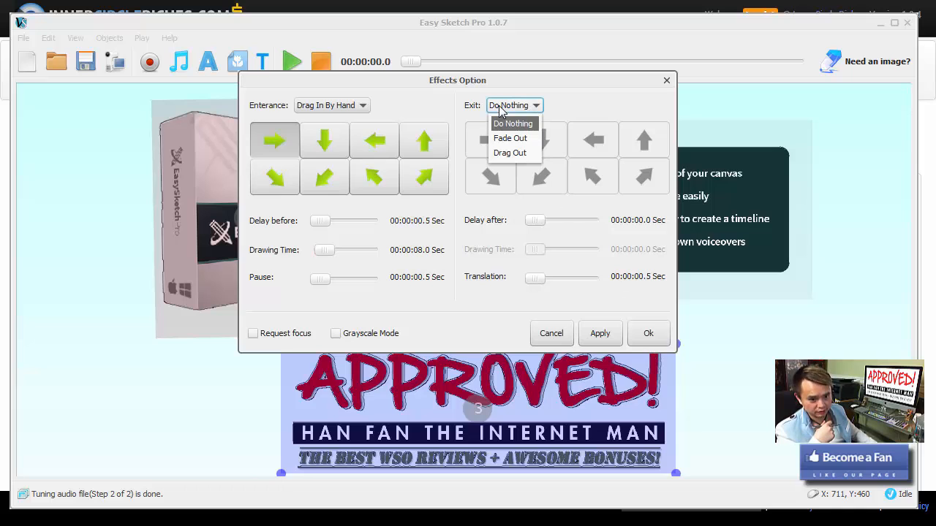
left_click(617, 109)
left_click(645, 338)
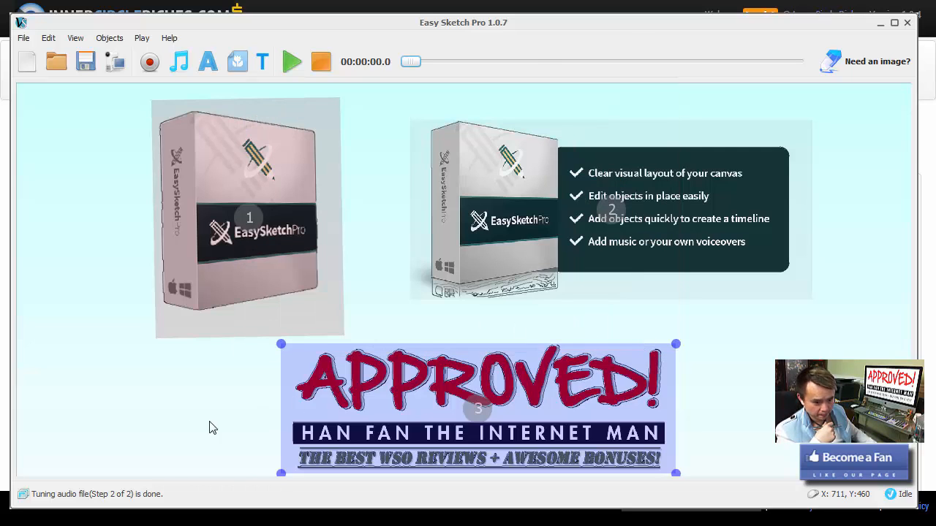
Preview the animation with the logo's drag-in entrance, skipping ahead to the end of the playback
left_click(184, 419)
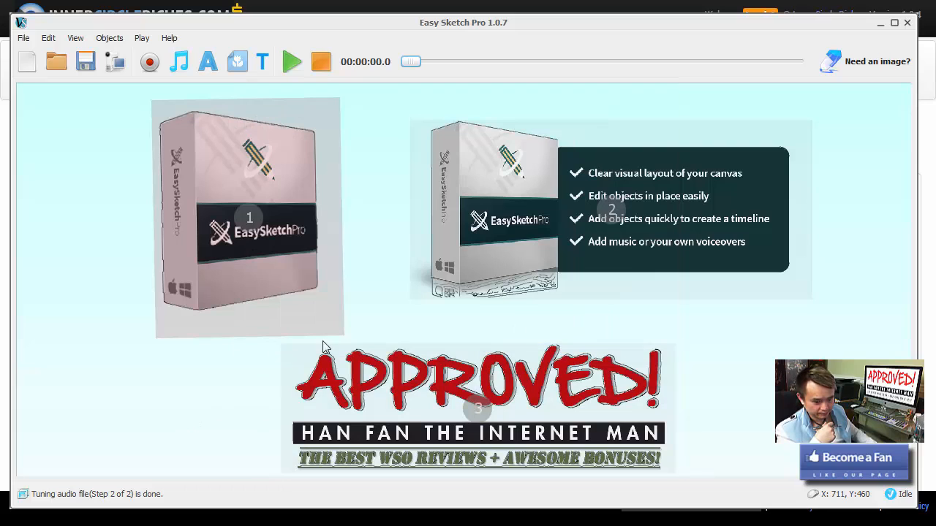
left_click(290, 64)
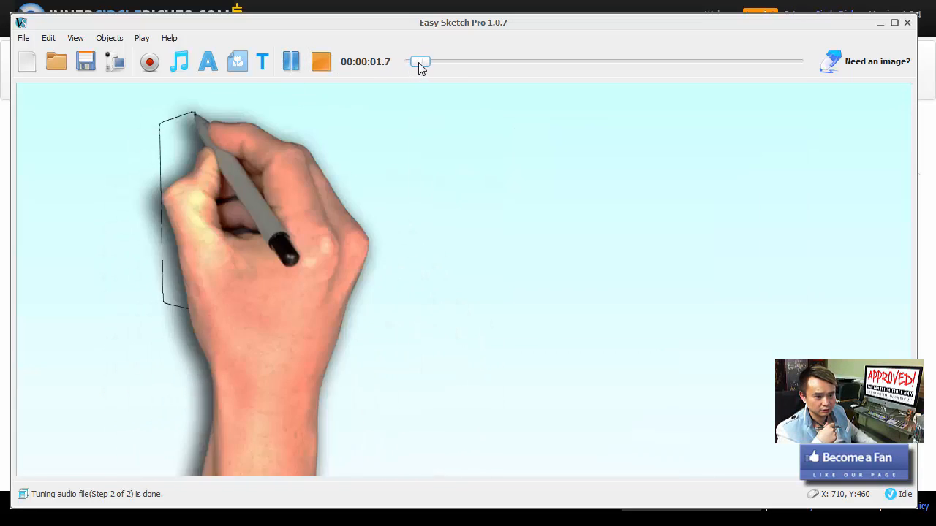
mouse_move(418, 65)
left_mouse_down()
mouse_move(527, 66)
mouse_move(626, 86)
mouse_move(780, 96)
mouse_move(741, 100)
mouse_move(796, 94)
mouse_move(691, 101)
mouse_move(822, 101)
left_mouse_up()
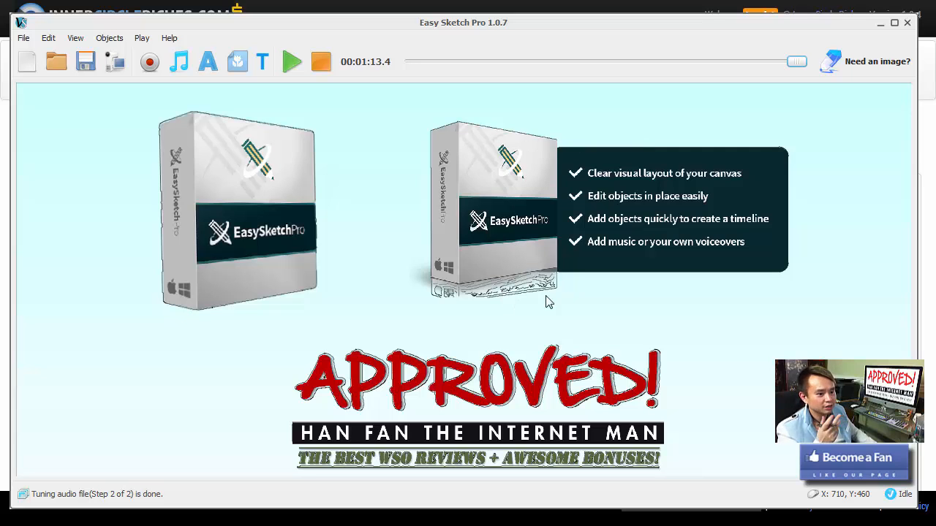
Move the APPROVED! logo slightly up and to the left, closer beneath the box images, and reset the playback
mouse_move(483, 399)
left_mouse_down()
mouse_move(463, 381)
mouse_move(490, 390)
mouse_move(478, 426)
left_mouse_up()
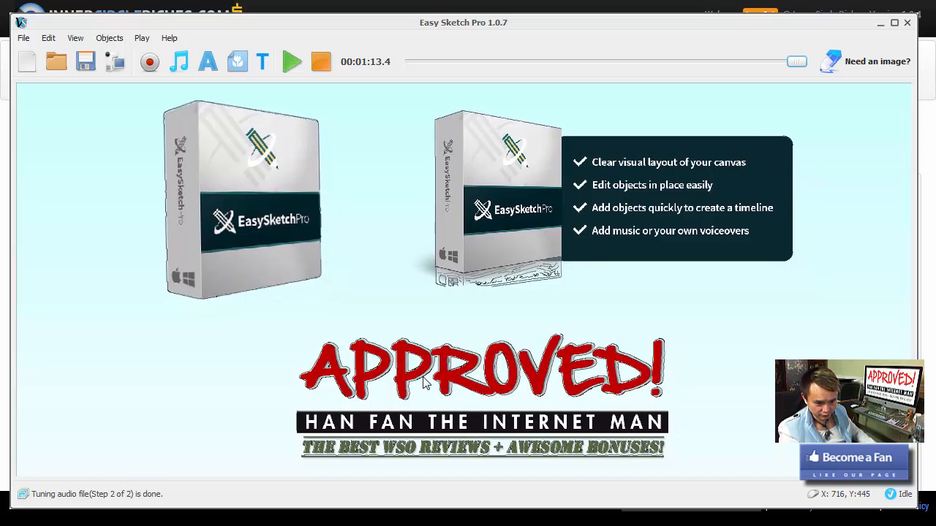
left_click_drag(489, 407, 448, 375)
left_click(320, 62)
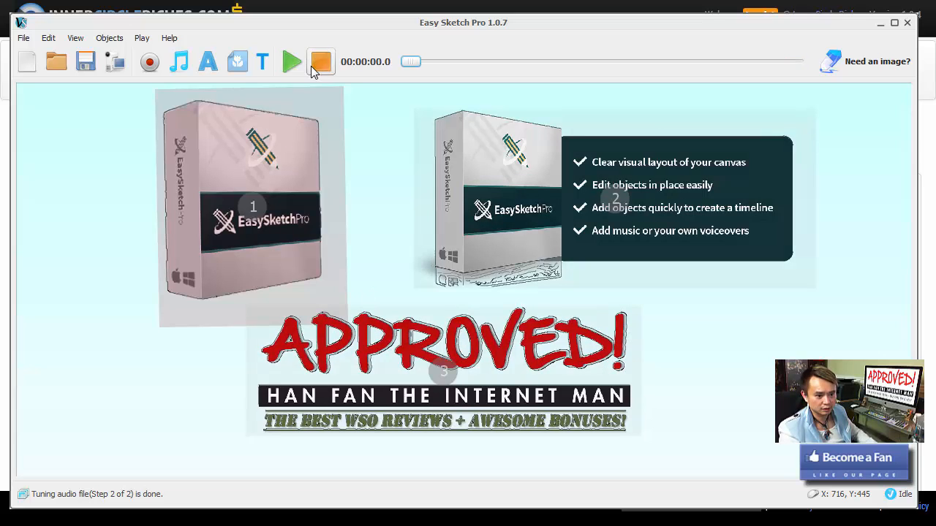
Focus the view on the APPROVED! logo and preview the animation, skipping to its final scene
left_click(444, 370)
right_click(452, 370)
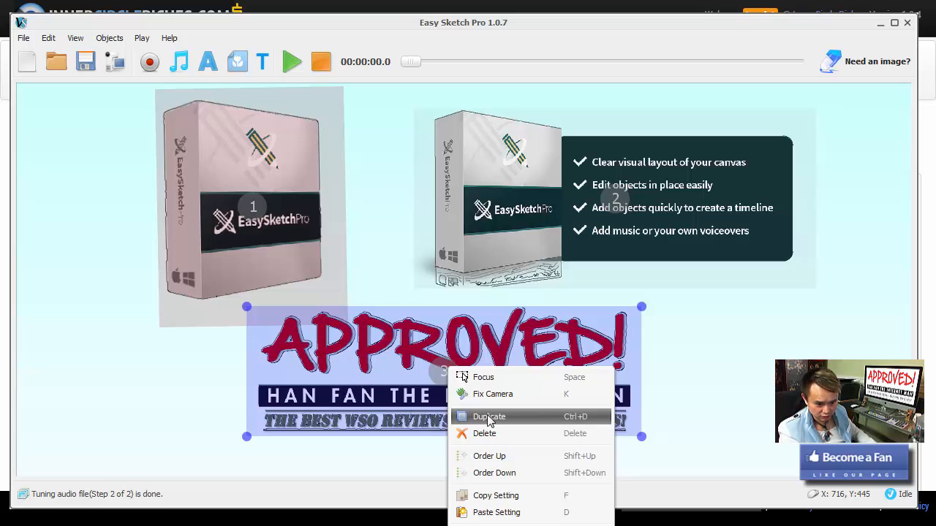
left_click(483, 378)
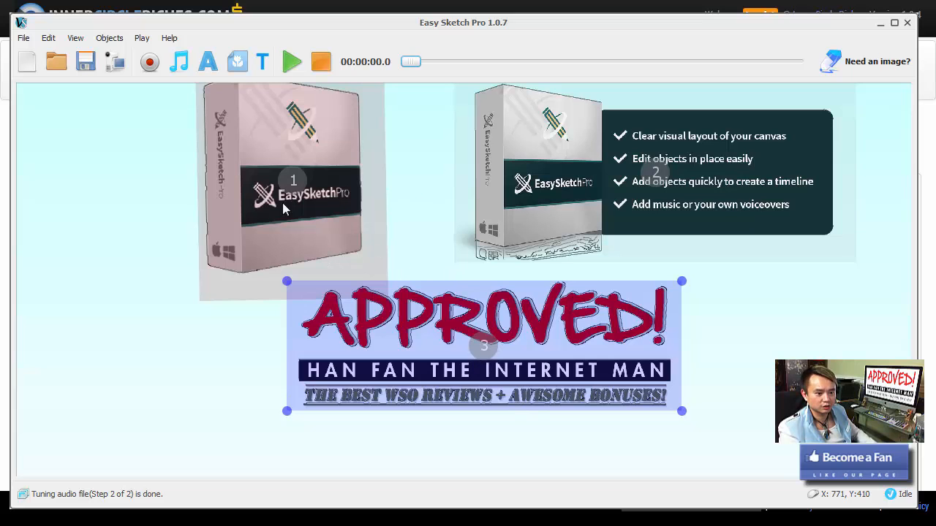
left_click(290, 62)
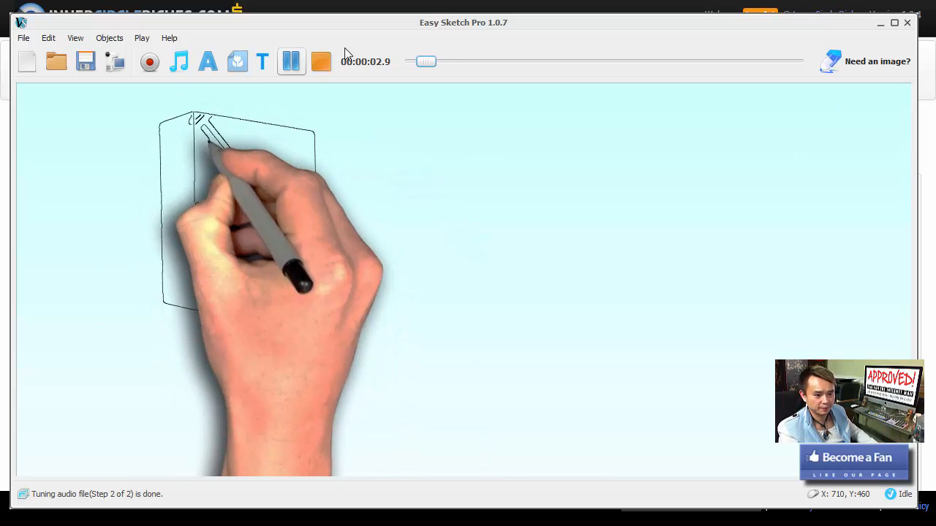
mouse_move(430, 61)
left_mouse_down()
mouse_move(562, 80)
mouse_move(827, 81)
left_mouse_up()
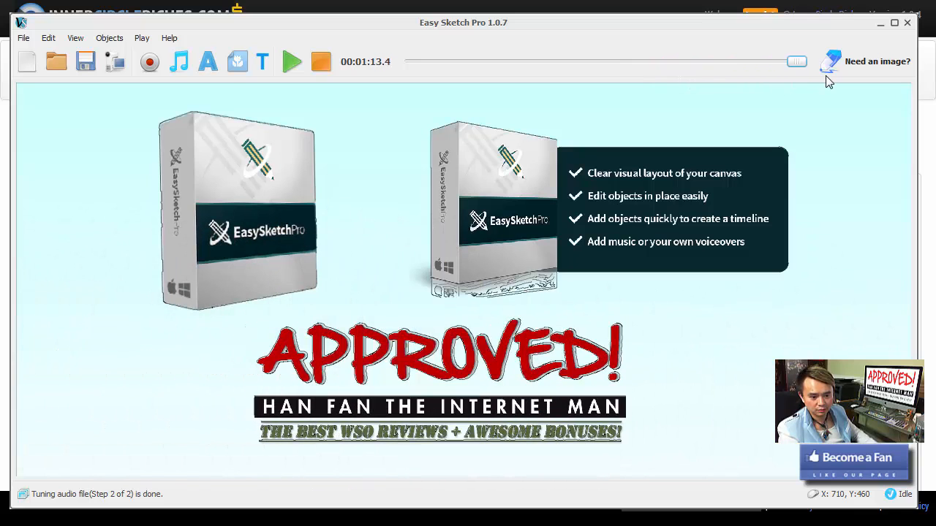
left_click(319, 64)
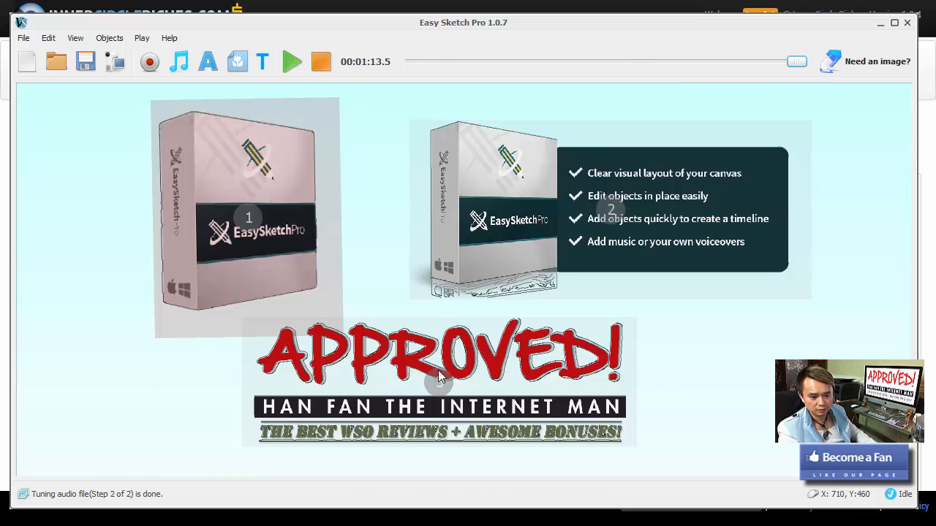
Focus the view on the repositioned APPROVED! logo and apply Fix Camera to it
left_click_drag(442, 387, 443, 324)
right_click(444, 322)
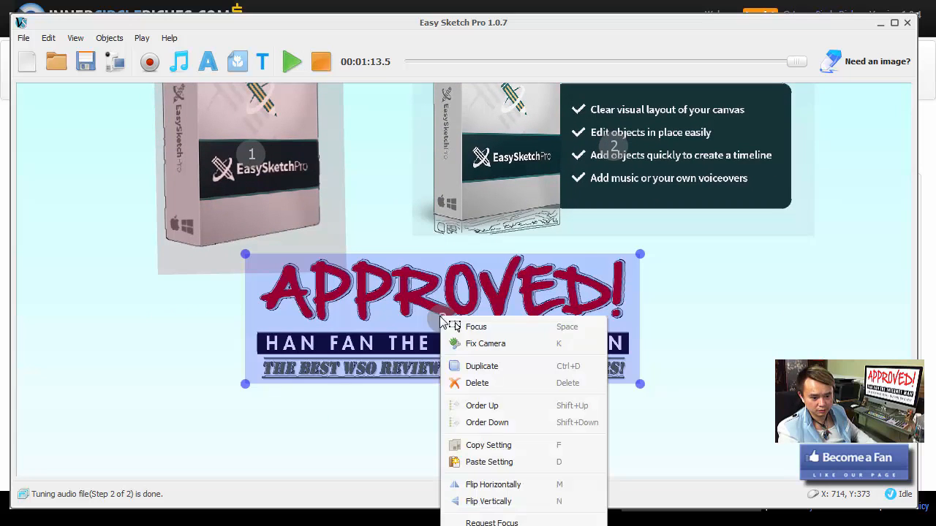
left_click(465, 326)
left_click(470, 345)
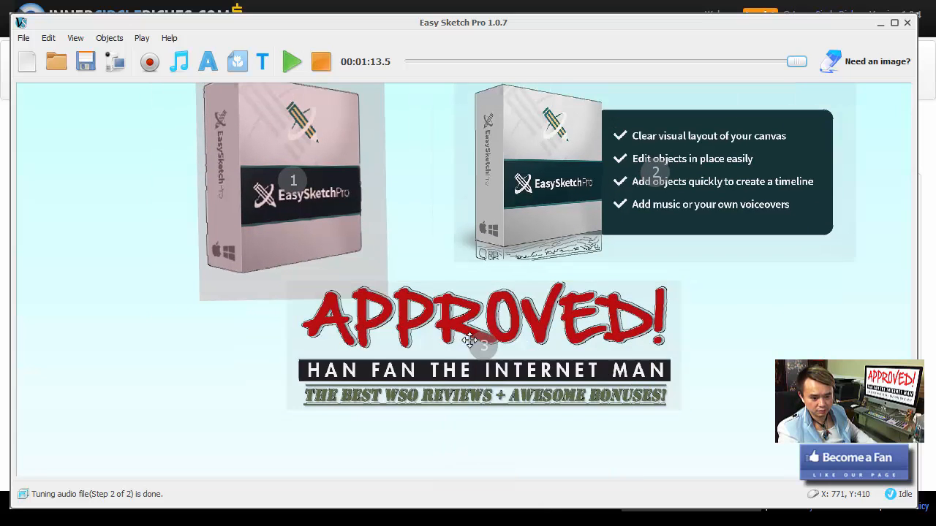
right_click(436, 259)
left_click(418, 269)
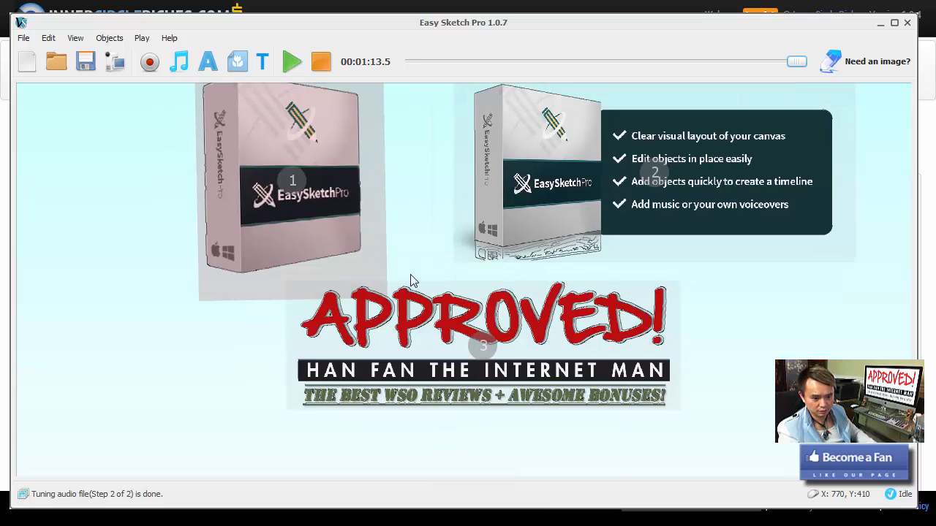
right_click(483, 345)
left_click(505, 372)
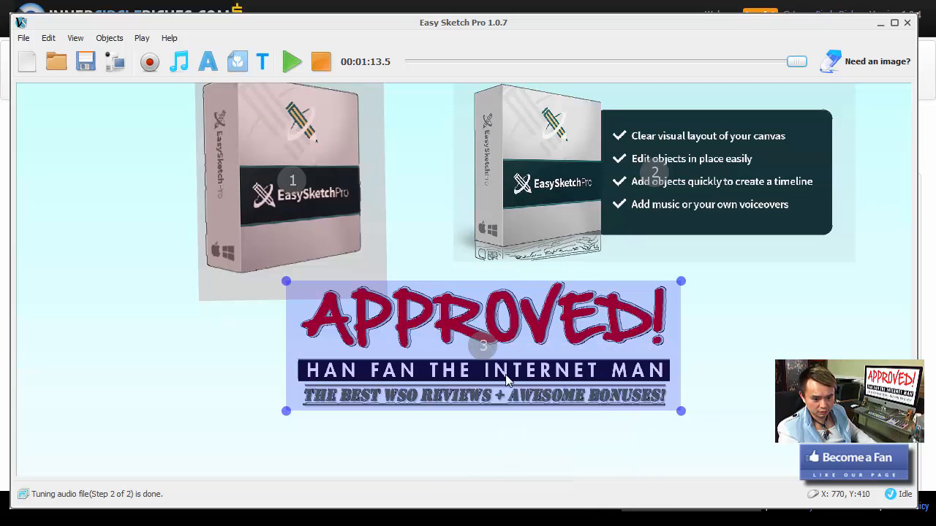
Reset the playback to the beginning and apply Fix Camera to the APPROVED! logo again
left_click(320, 62)
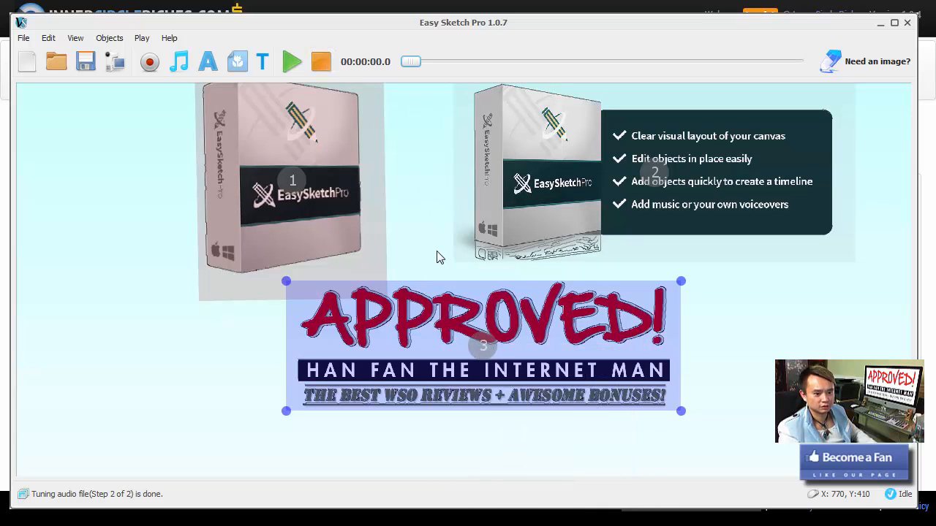
right_click(425, 308)
right_click(418, 248)
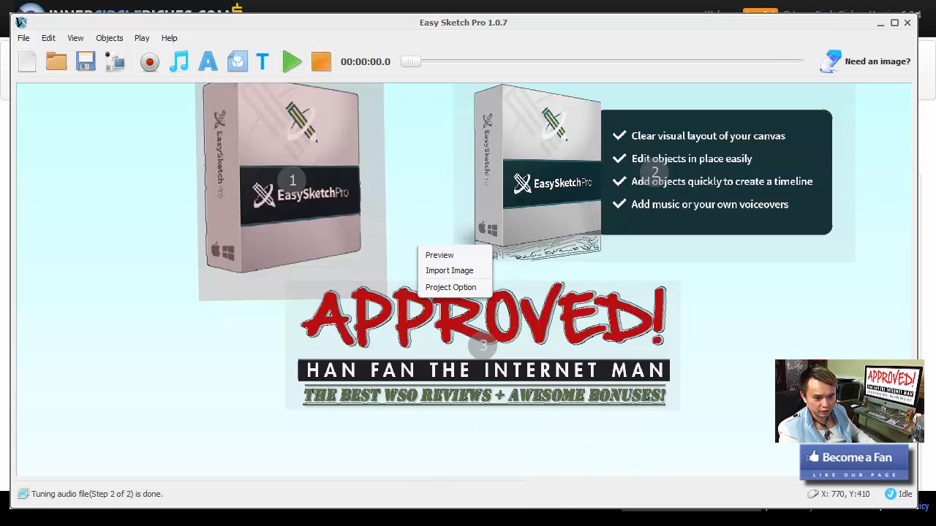
right_click(424, 324)
left_click(418, 267)
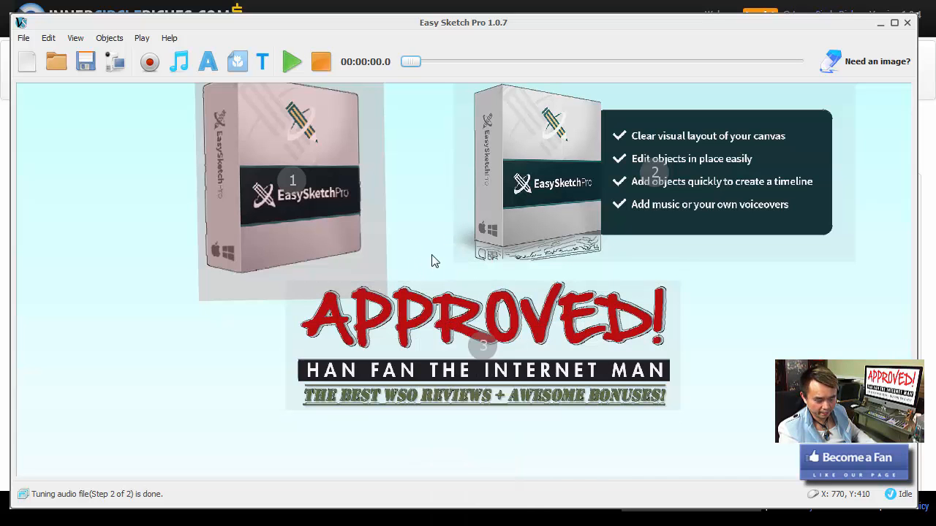
right_click(432, 261)
right_click(399, 325)
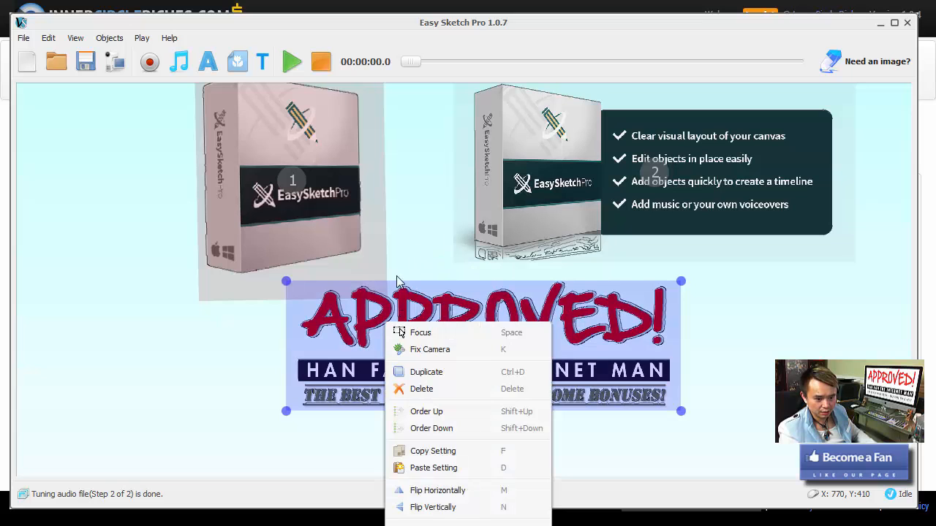
left_click(433, 351)
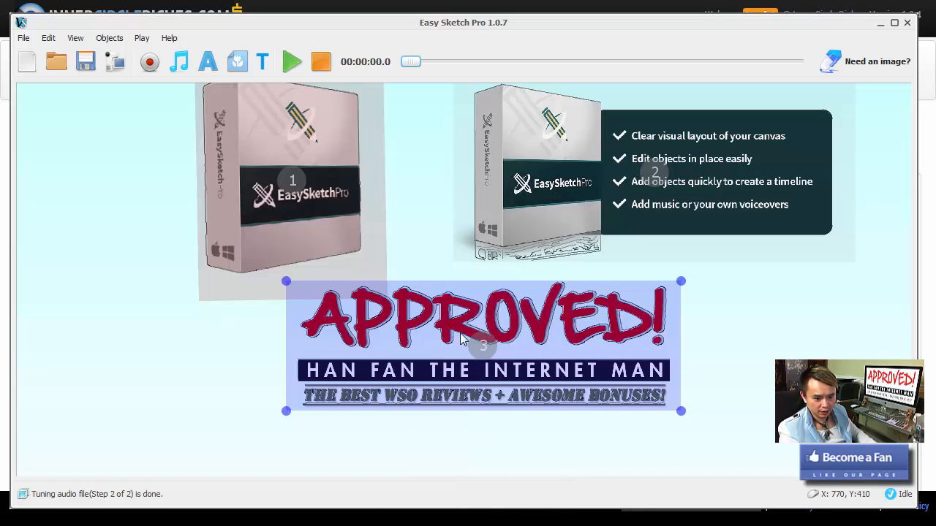
Recenter the view on the APPROVED! logo and briefly preview the animation from the beginning, stopping during the first box
left_click(450, 247)
right_click(383, 302)
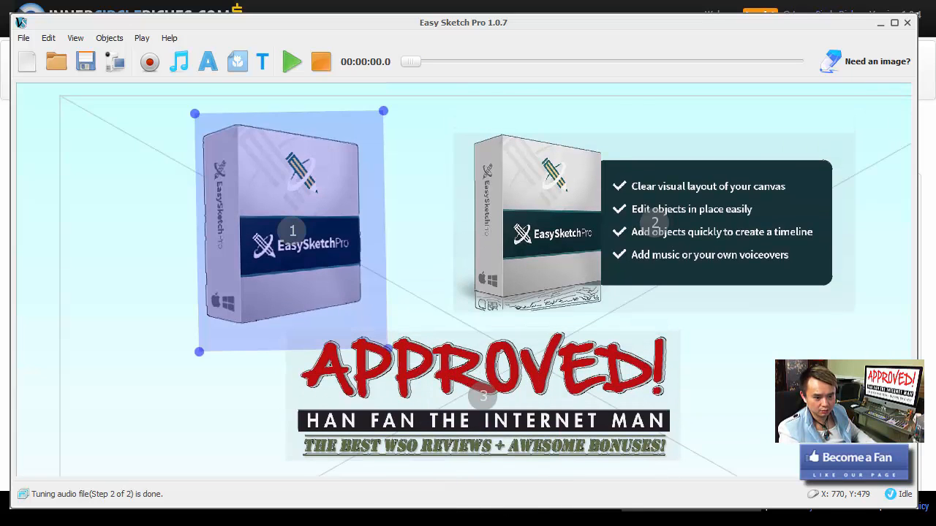
left_click(572, 397)
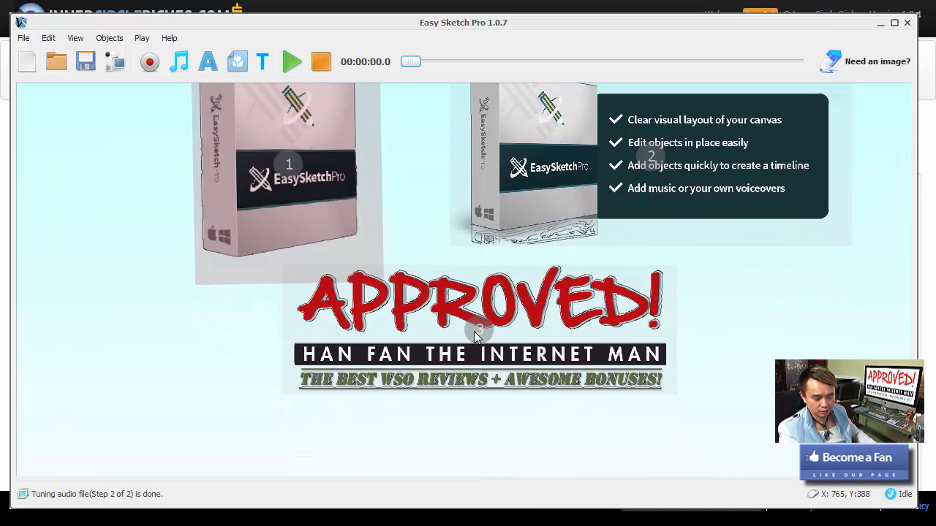
right_click(475, 332)
left_click(499, 341)
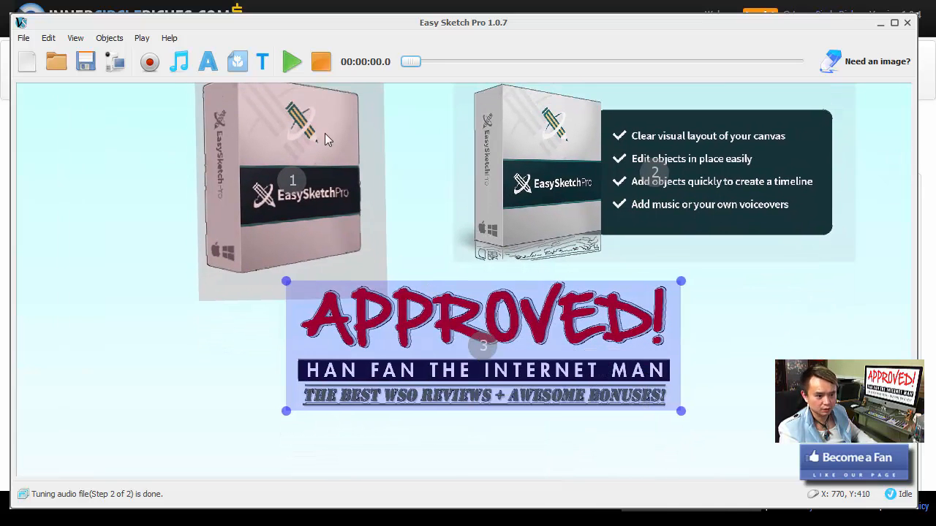
left_click(291, 61)
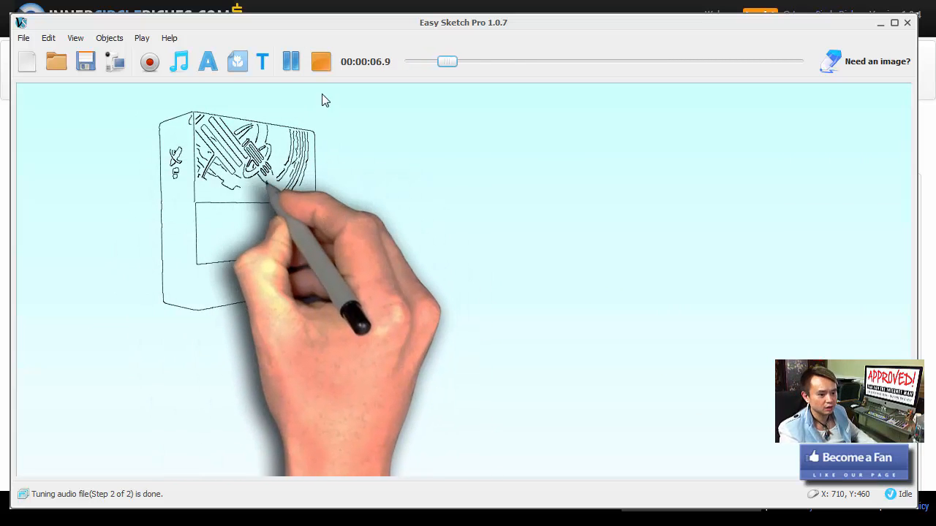
left_click(320, 62)
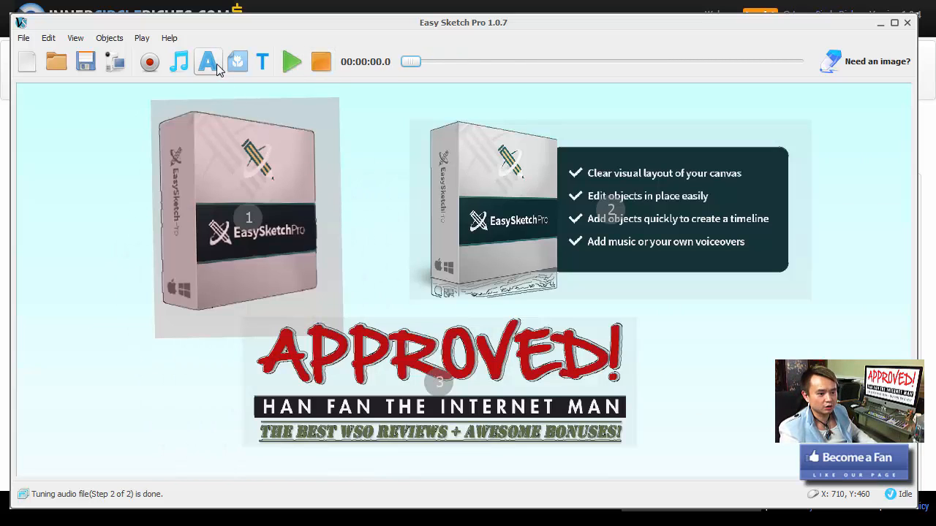
Add the text "This is Really COOL!" to the canvas in Tahoma, size 72
left_click(395, 211)
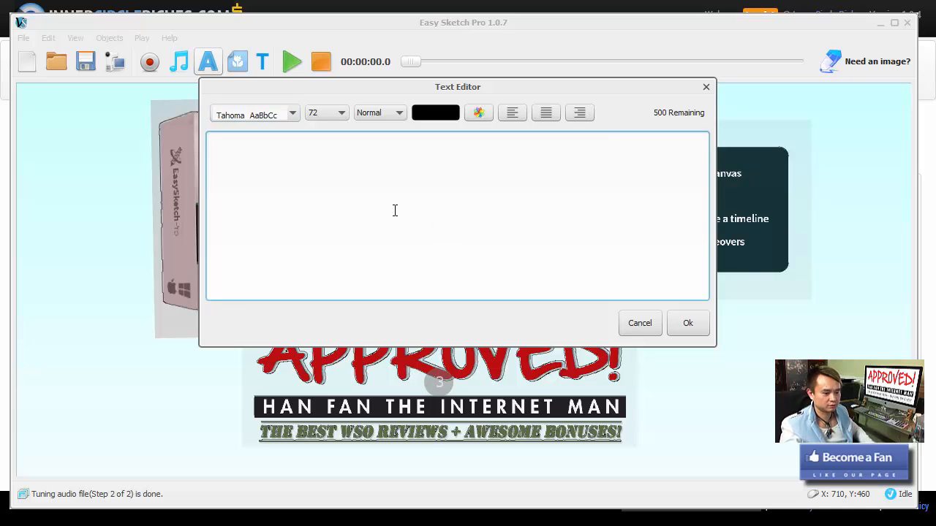
type("This is Re")
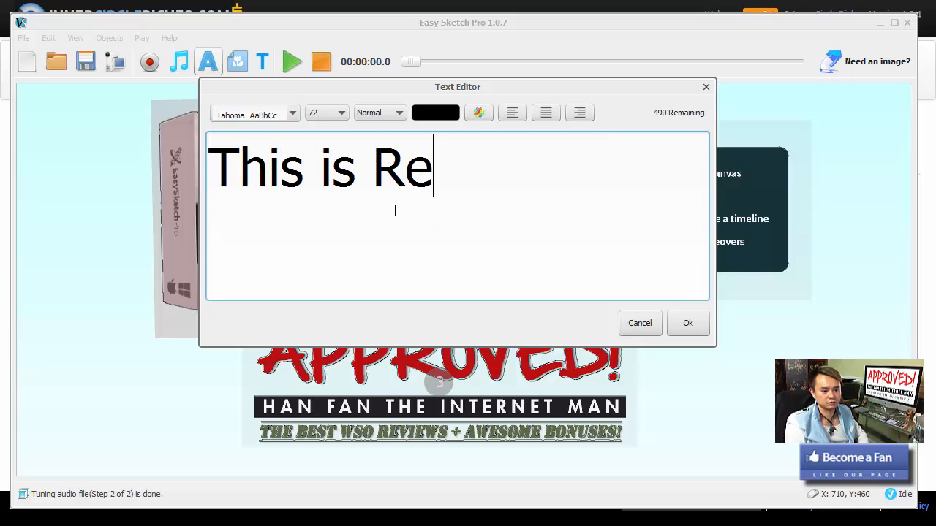
type("ally COOL!")
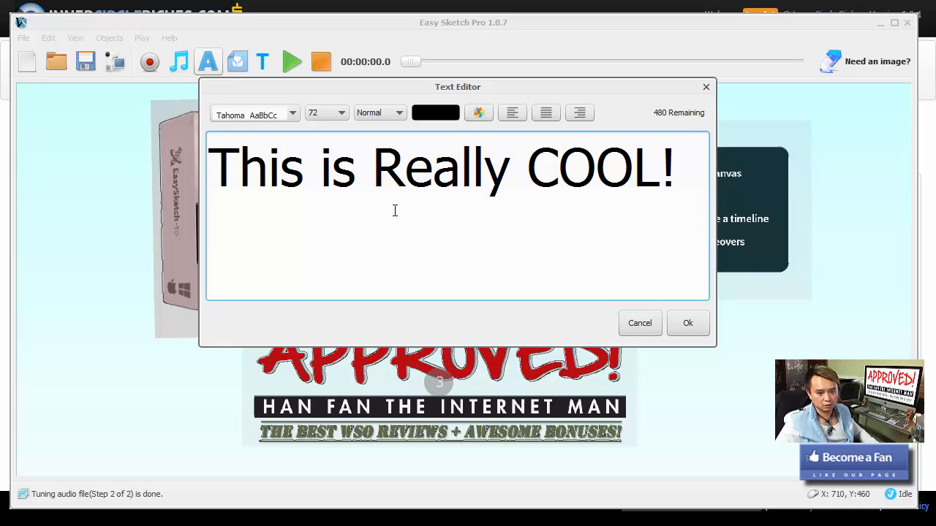
left_click(688, 323)
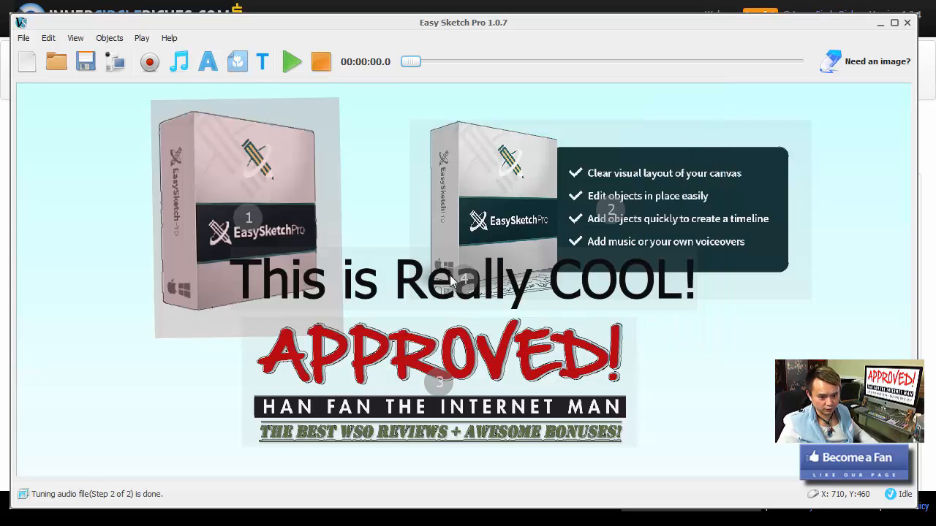
Shrink the "This is Really COOL!" text, rotate it steeply upward and place it left of the first box image
left_click_drag(450, 276, 429, 275)
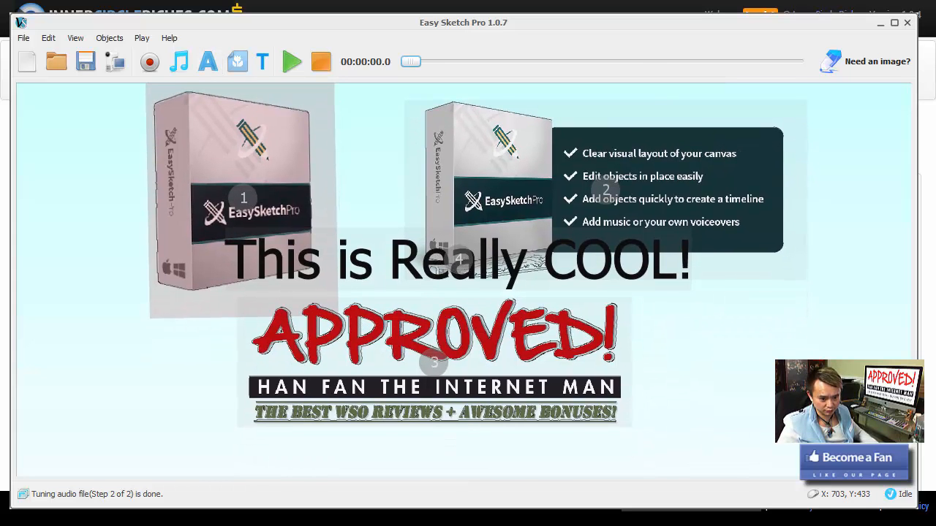
left_click(485, 262)
left_click_drag(692, 291, 497, 194)
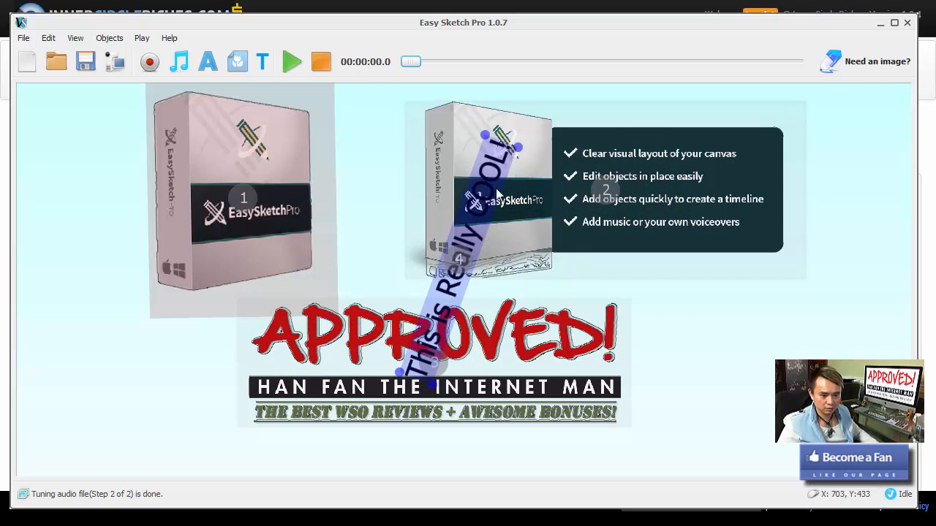
left_click_drag(459, 265, 82, 284)
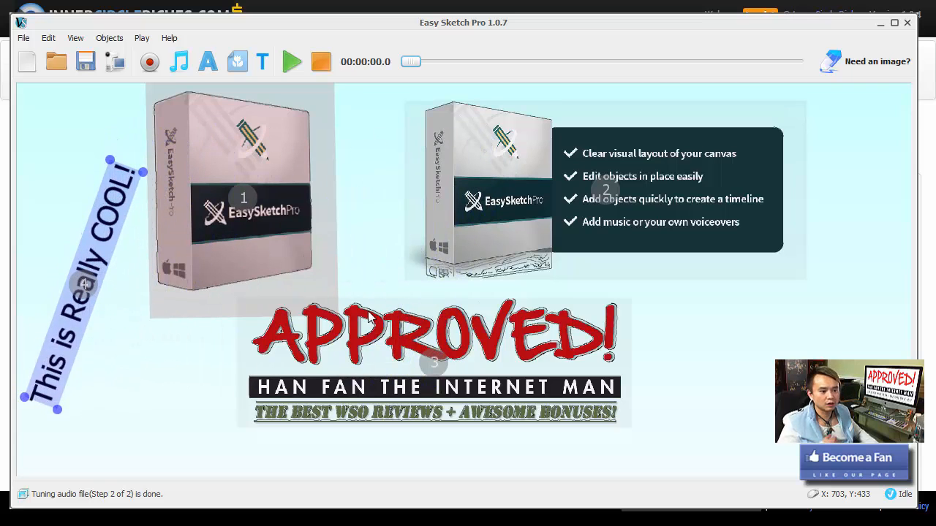
Review the object order in the timeline and the font and color choices in the text editor, without adding new text
left_click(262, 62)
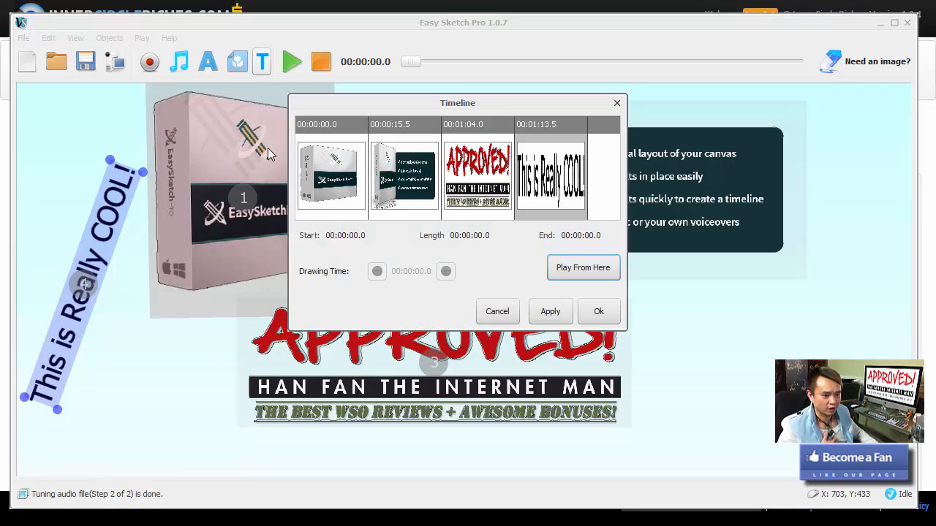
left_click(597, 313)
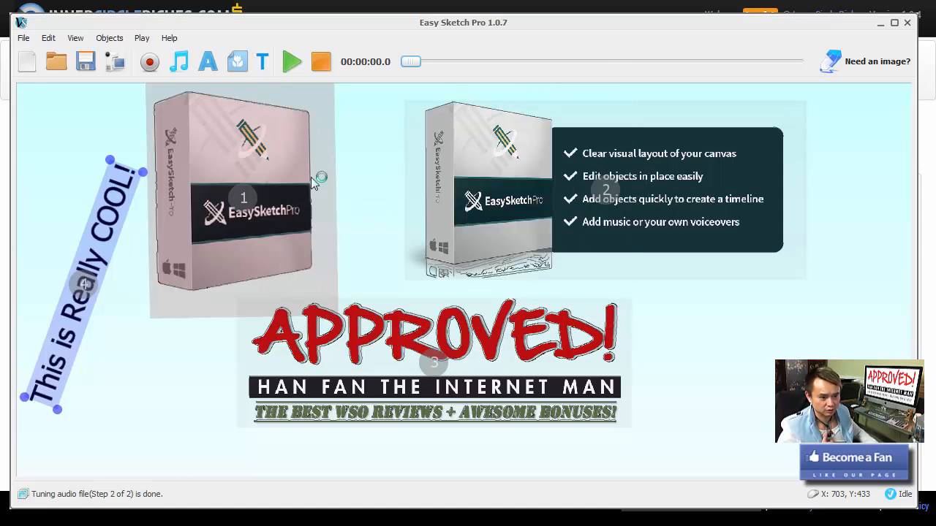
left_click(208, 66)
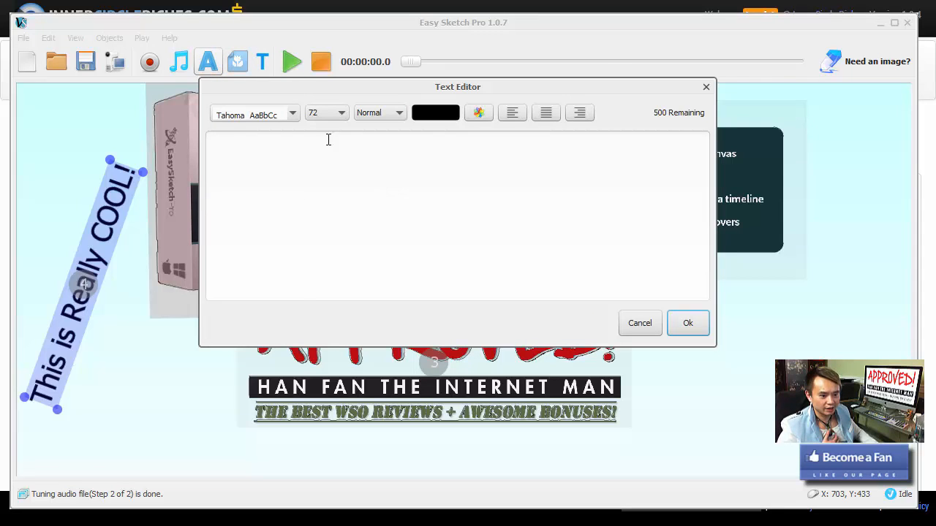
left_click(262, 115)
key("Escape")
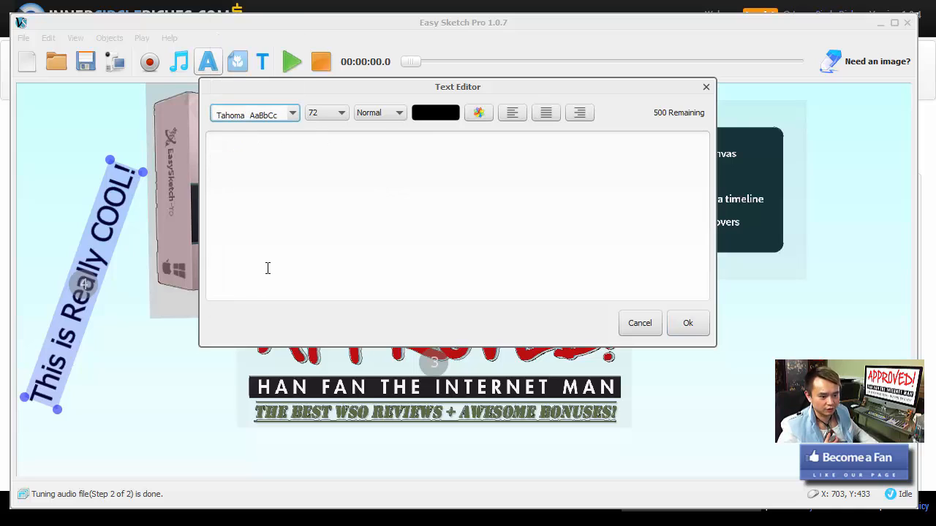
left_click(285, 120)
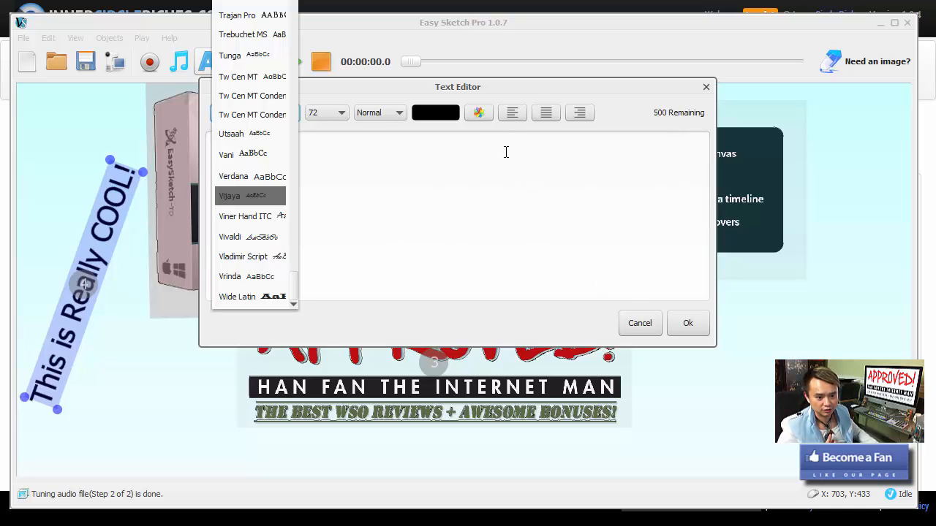
left_click(479, 112)
left_click(479, 112)
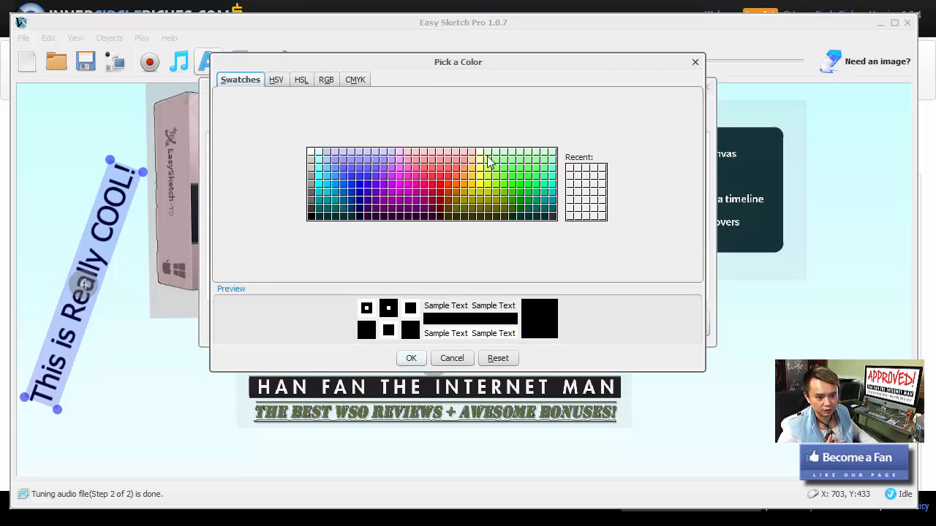
left_click(695, 63)
left_click(633, 326)
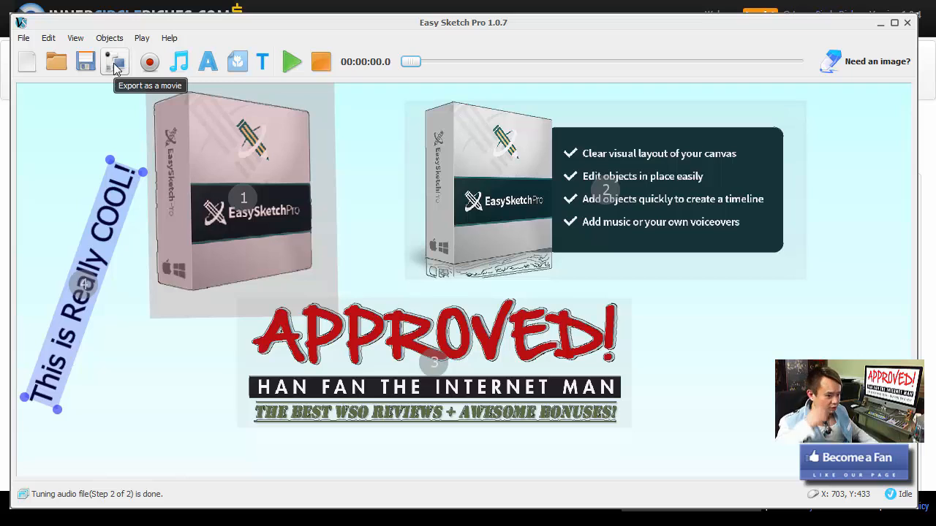
Save the project as a sketch file named test2 on the Desktop
left_click(28, 40)
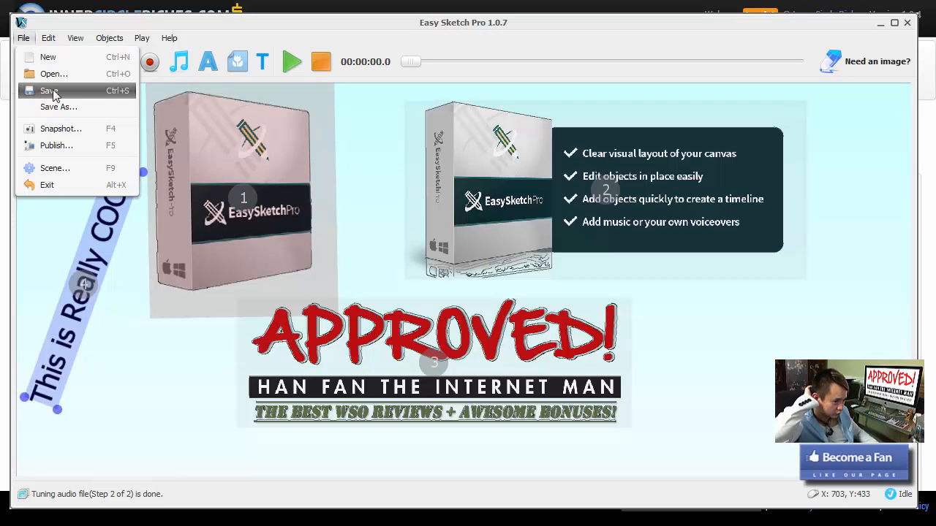
left_click(333, 264)
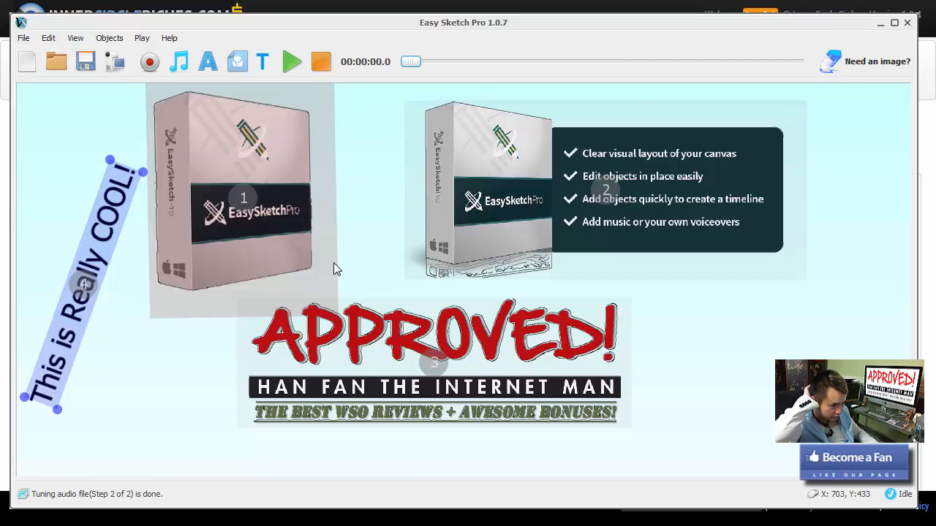
left_click(24, 38)
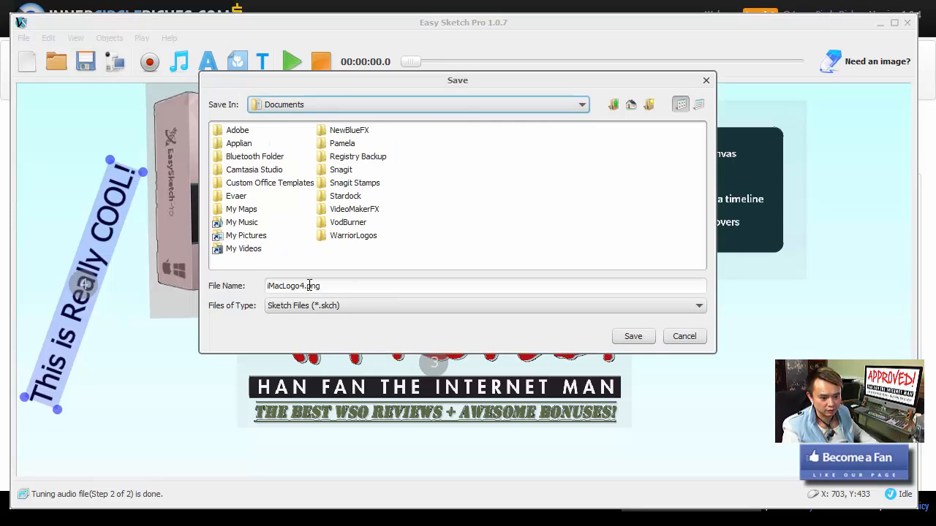
left_click(316, 286)
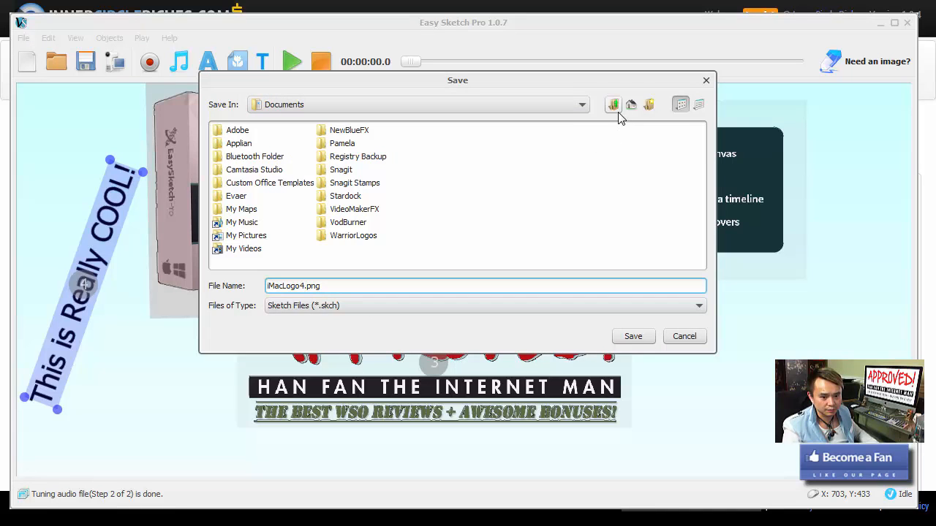
left_click(534, 108)
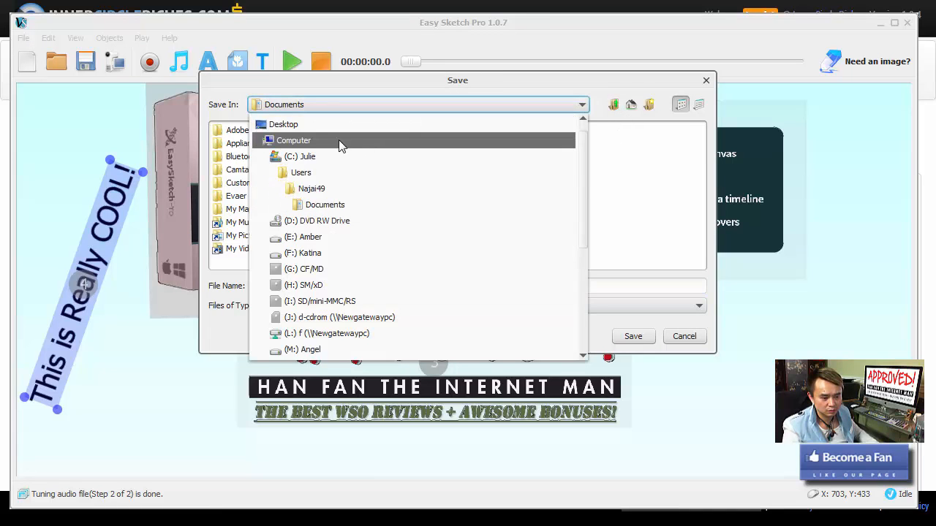
left_click(319, 125)
left_click(303, 286)
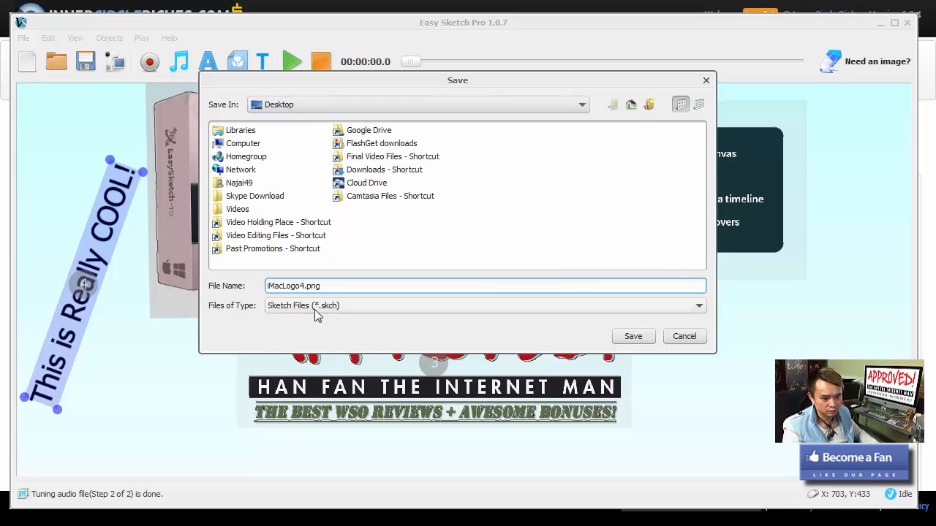
left_click_drag(324, 286, 221, 286)
type("test2")
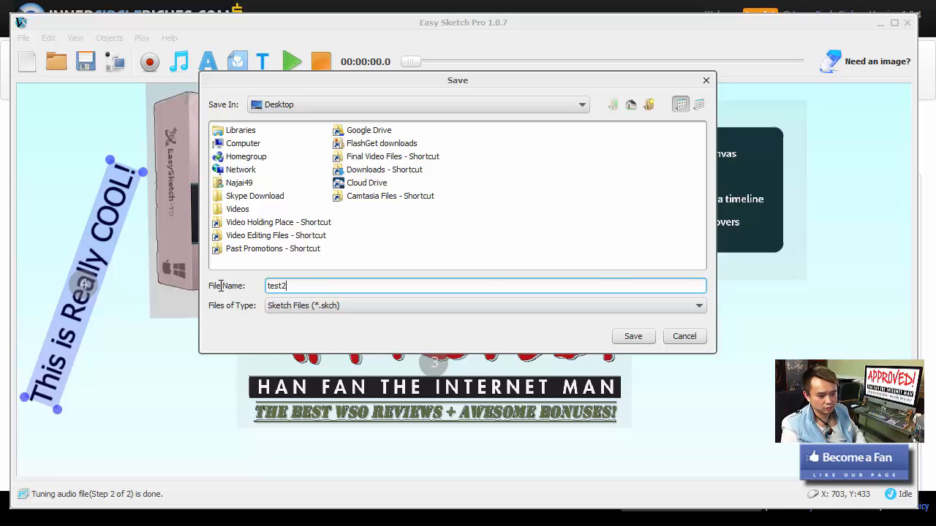
key("Return")
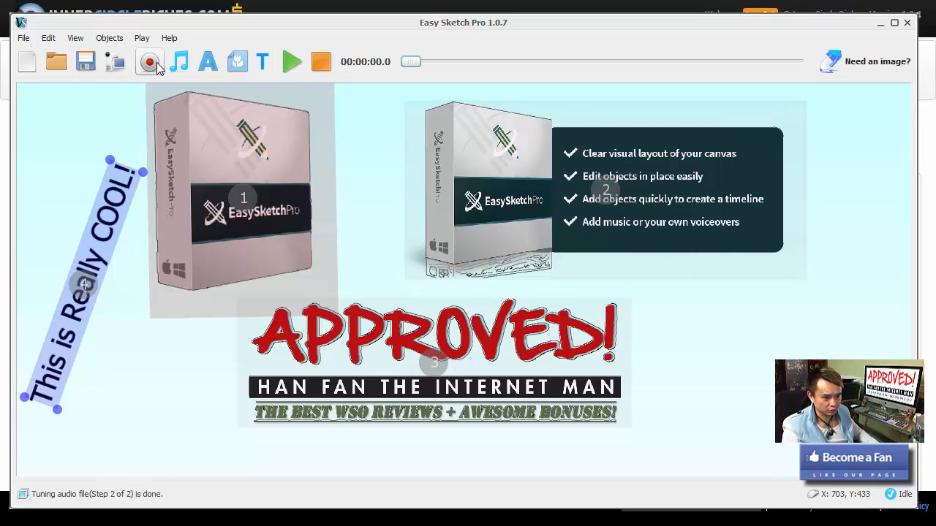
Export the animation to the Desktop as a movie named test2.mp4
left_click(120, 64)
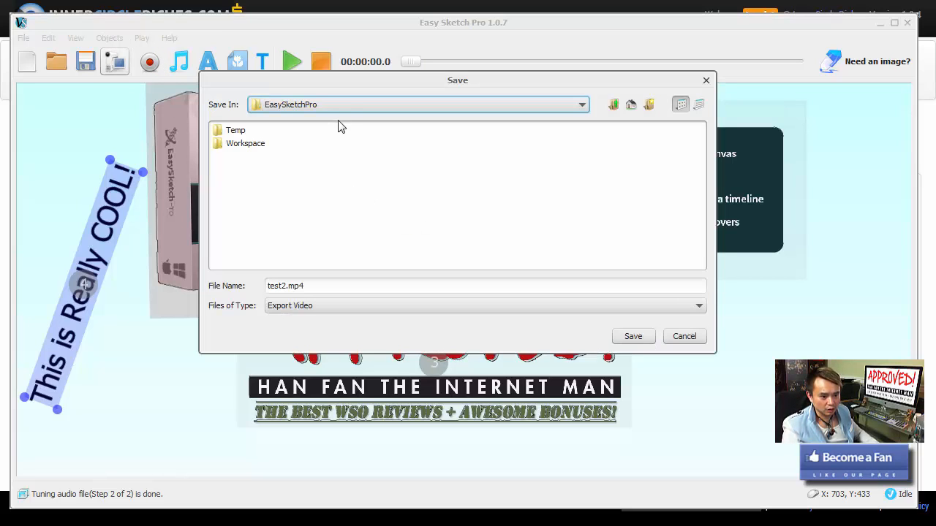
left_click(315, 109)
left_click(304, 124)
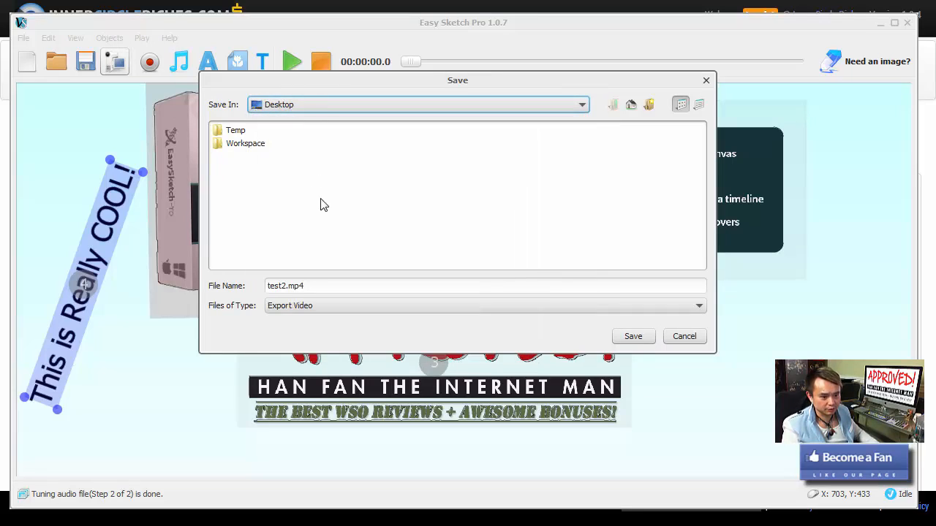
left_click(634, 336)
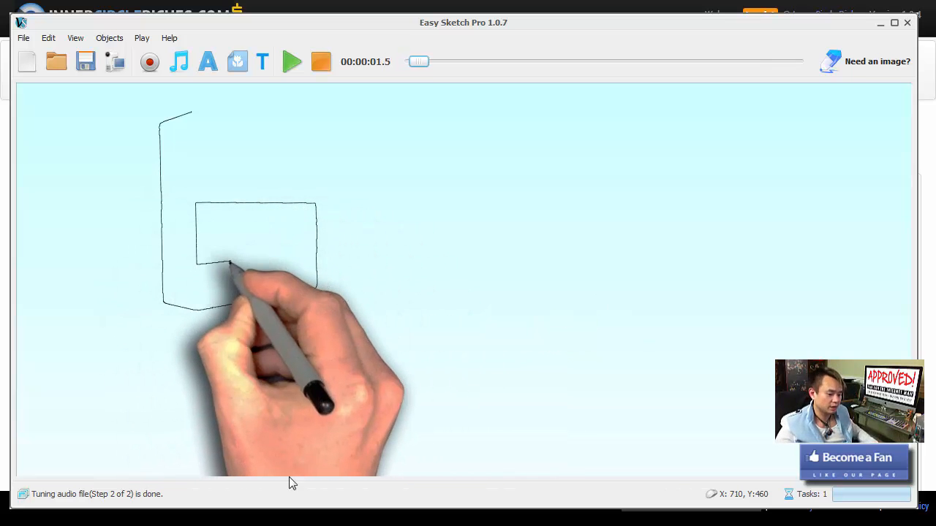
left_click(22, 494)
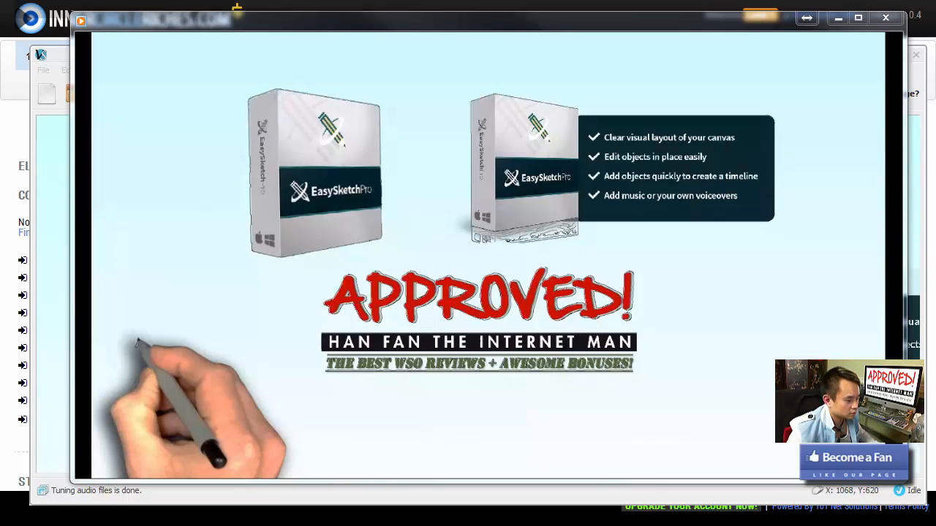
Play the exported test3 video from the beginning, skip ahead to its ending, and close the media player
mouse_move(122, 330)
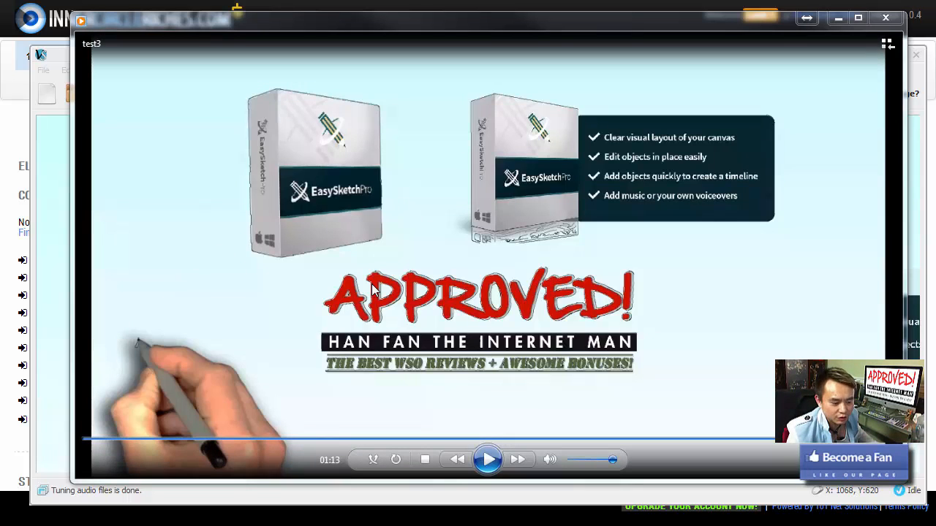
left_click(126, 439)
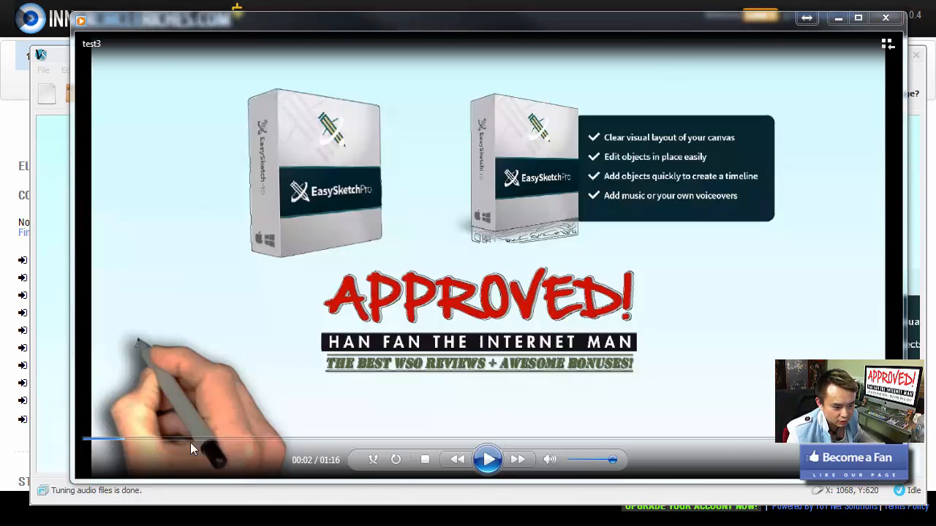
left_click(85, 442)
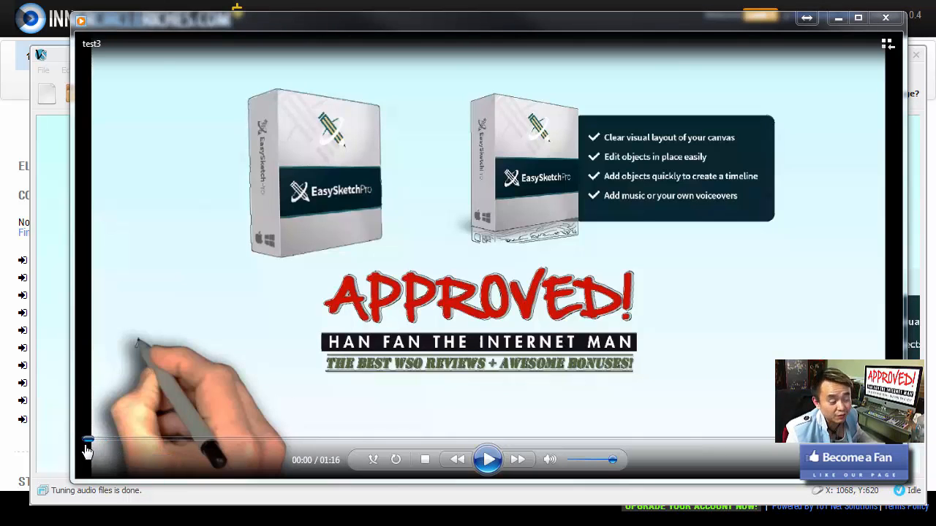
left_click(480, 456)
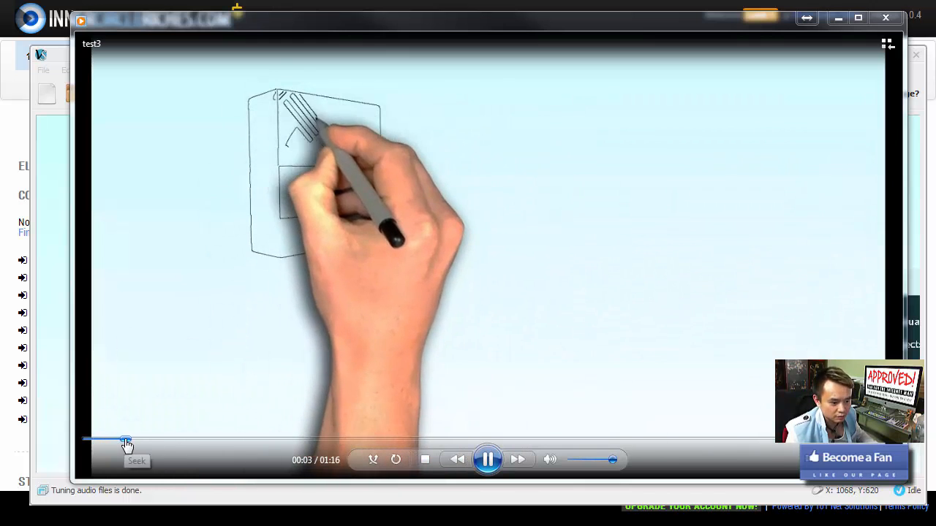
mouse_move(127, 444)
left_mouse_down()
mouse_move(419, 445)
mouse_move(535, 433)
mouse_move(822, 439)
left_mouse_up()
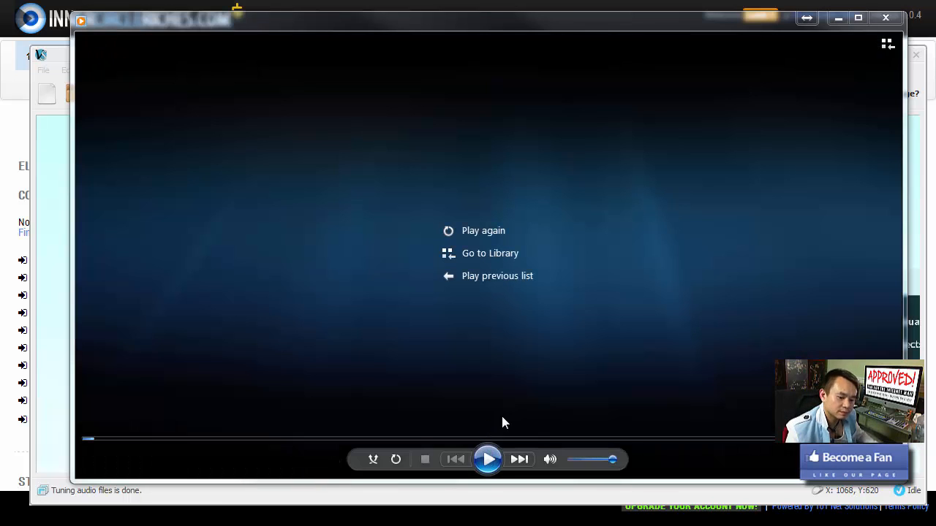
left_click(884, 19)
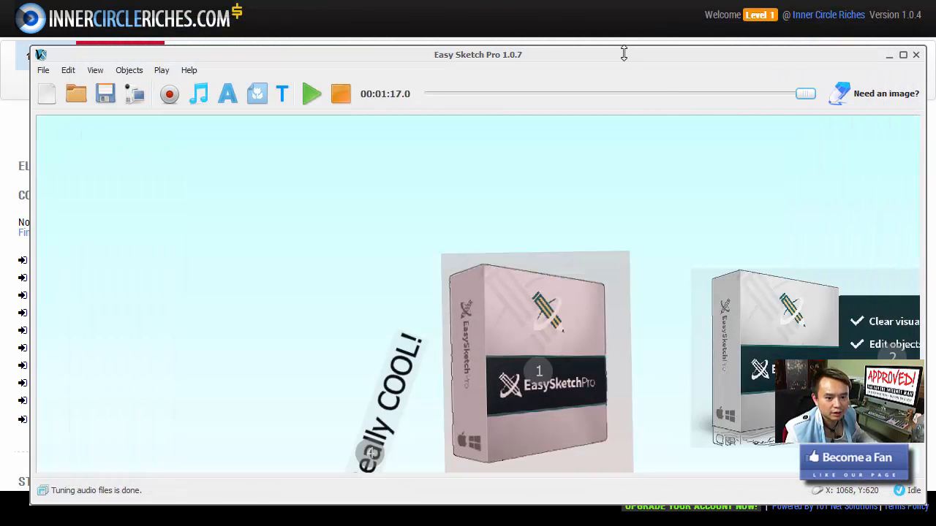
Bring both box images, the APPROVED! logo and the rotated text fully into view on the canvas
left_click_drag(624, 52, 622, 33)
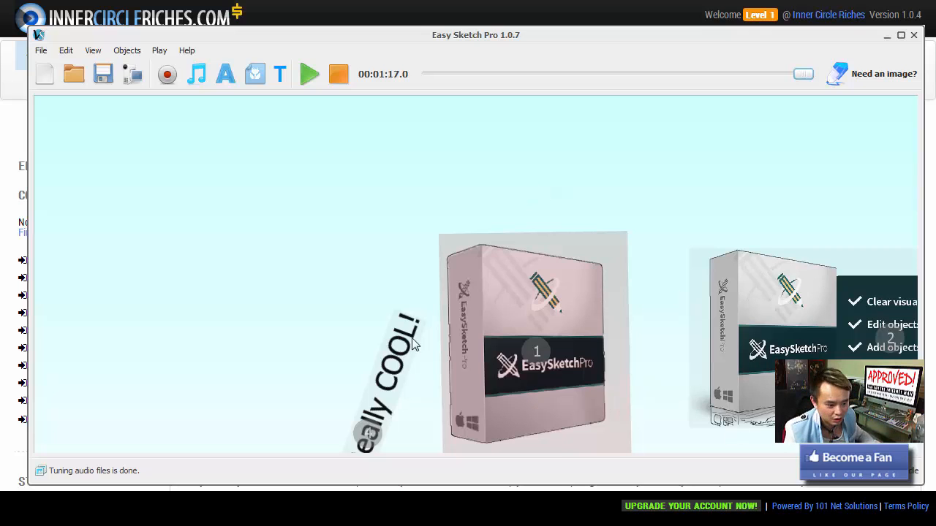
left_click_drag(315, 237, 195, 201)
left_click_drag(465, 335, 351, 203)
left_click_drag(748, 294, 772, 326)
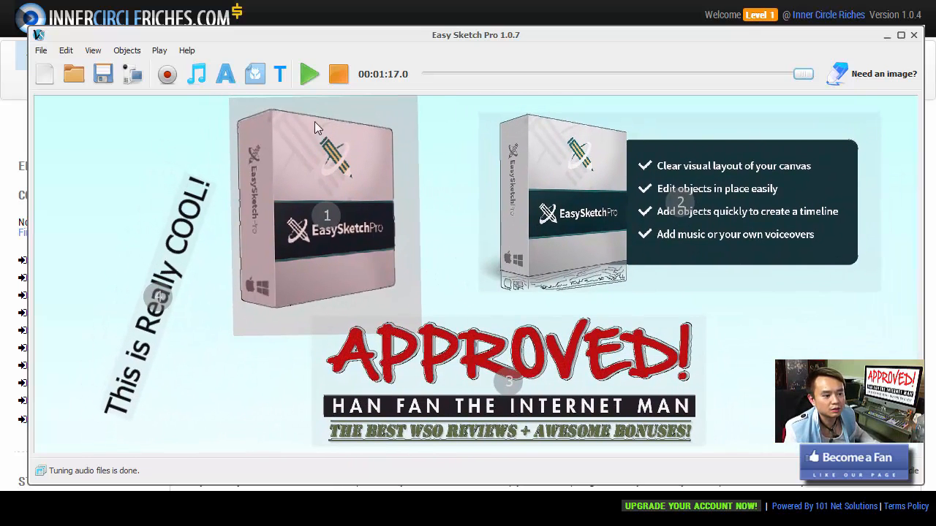
left_click(40, 51)
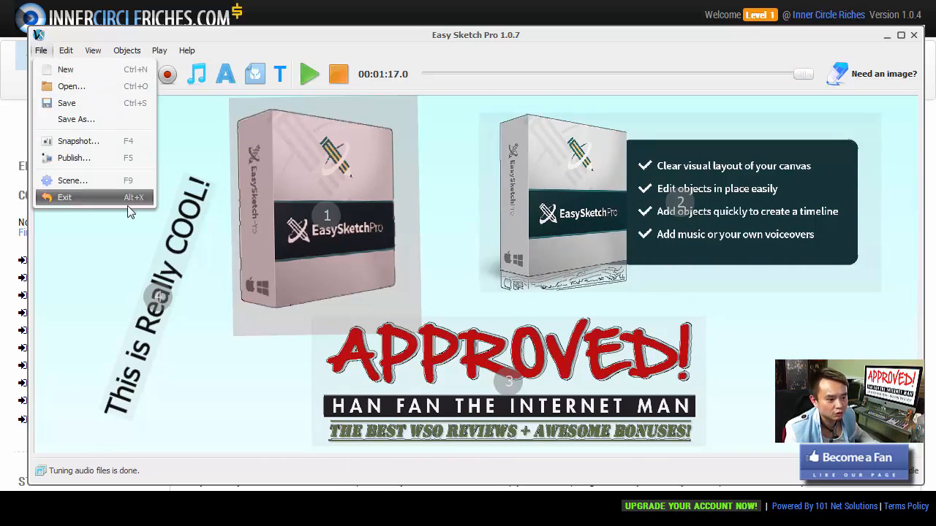
left_click(837, 345)
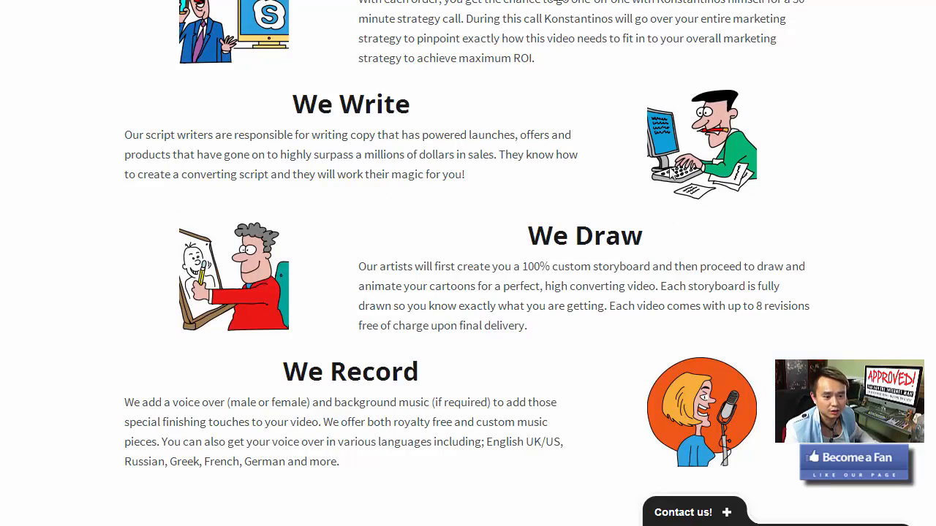
Review the Easy Sketch Pro sales page in the browser, examining its headline, video, three-step summary and price offer
scroll(682, 216, "up", 15)
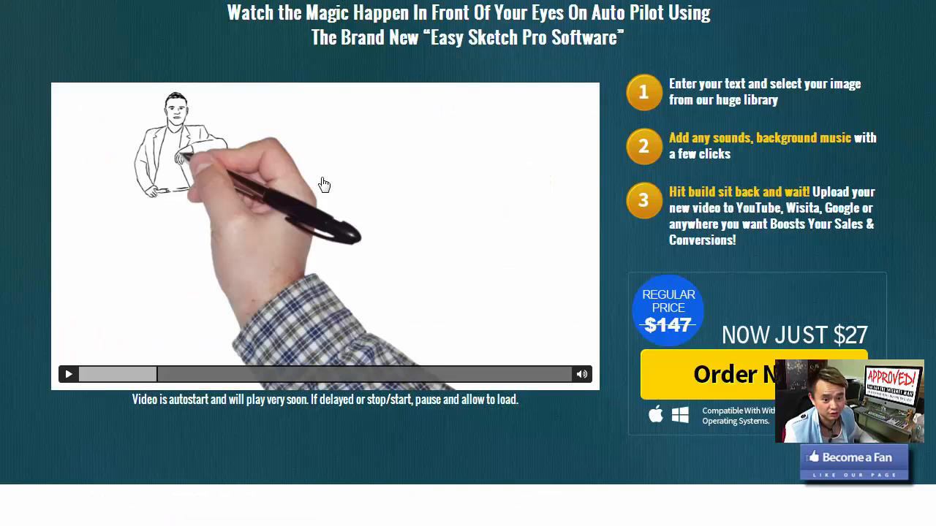
scroll(412, 284, "down", 1)
scroll(679, 285, "up", 3)
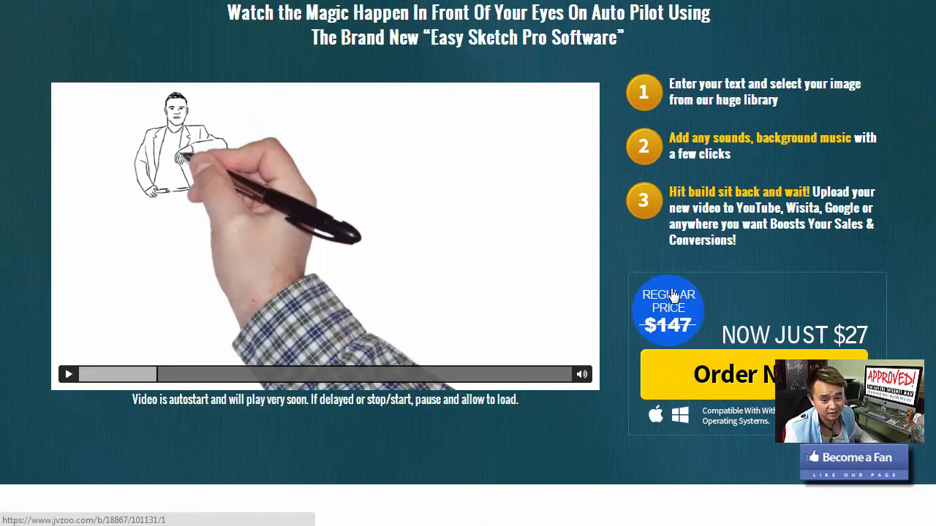
scroll(673, 287, "down", 1)
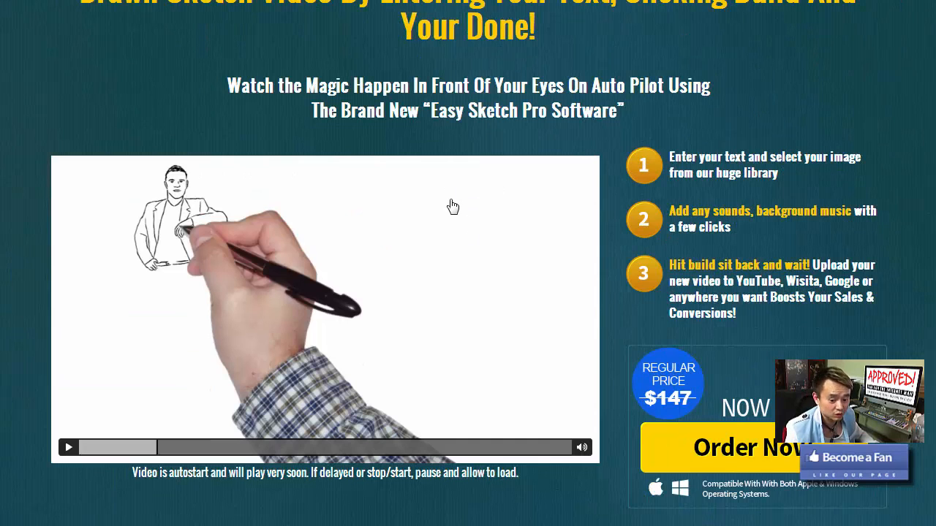
scroll(452, 207, "up", 1)
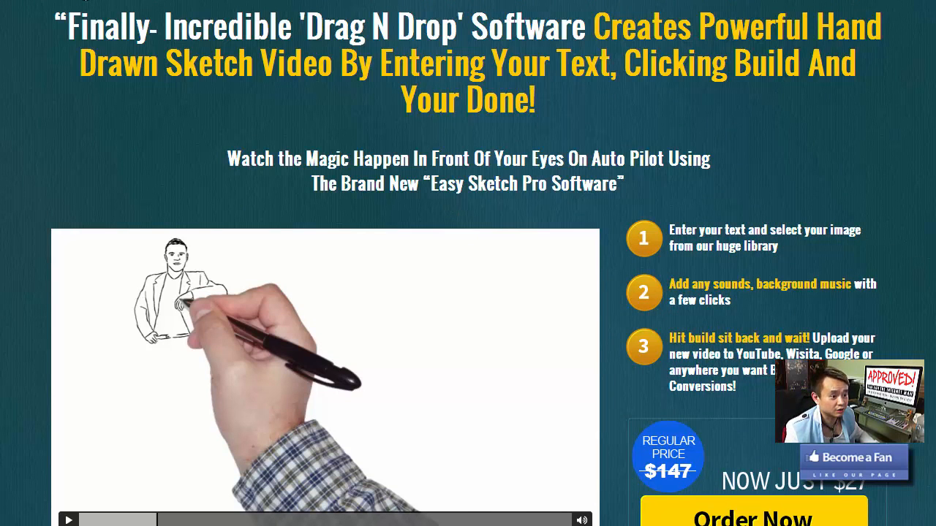